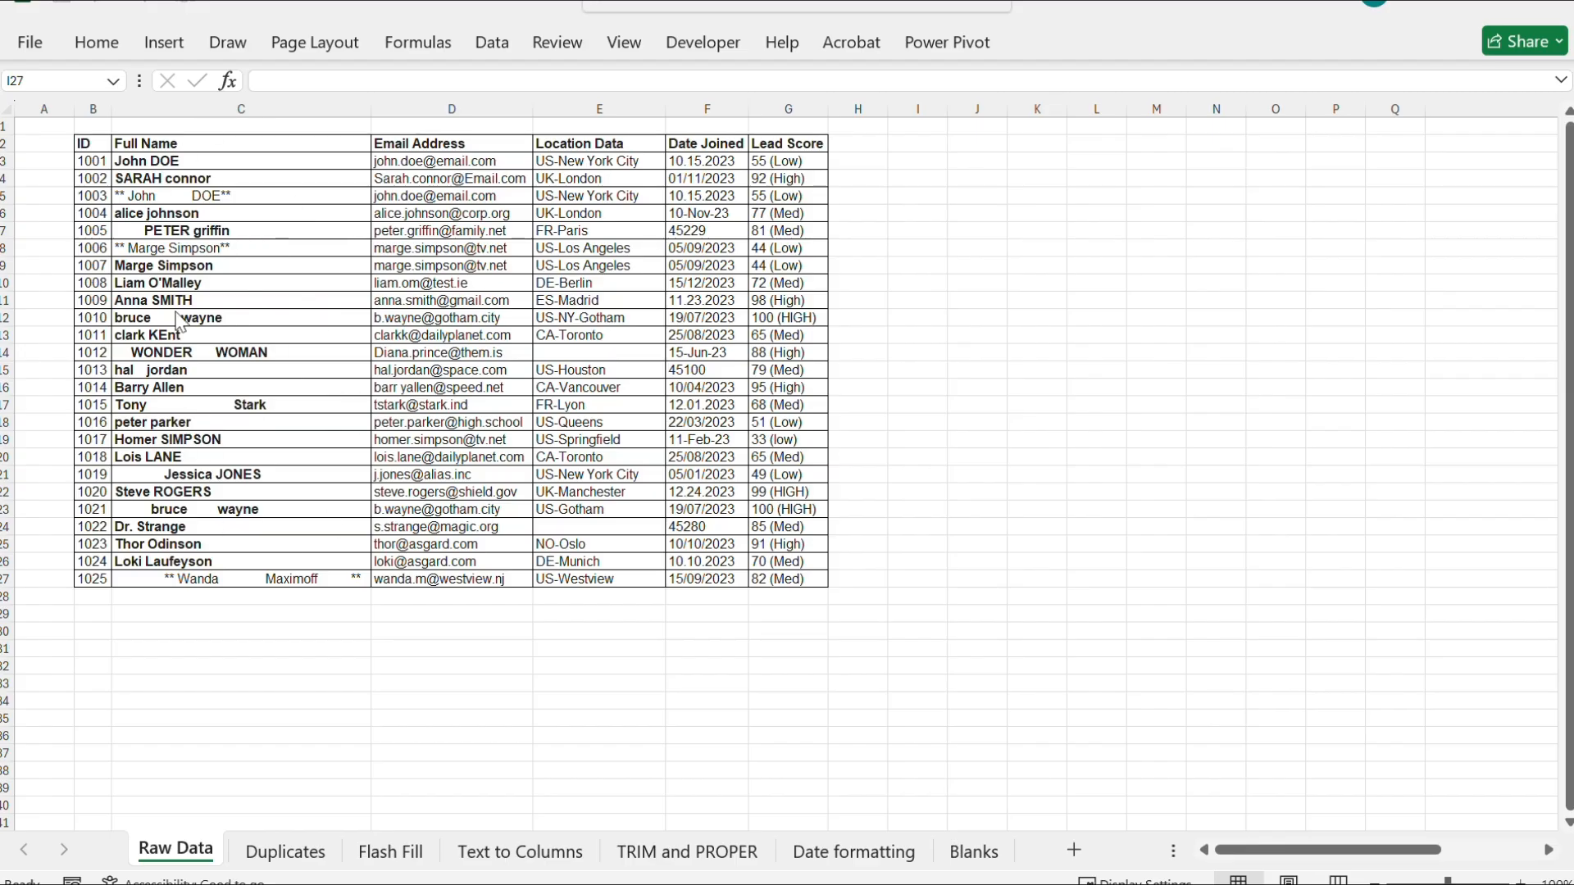
click(627, 347)
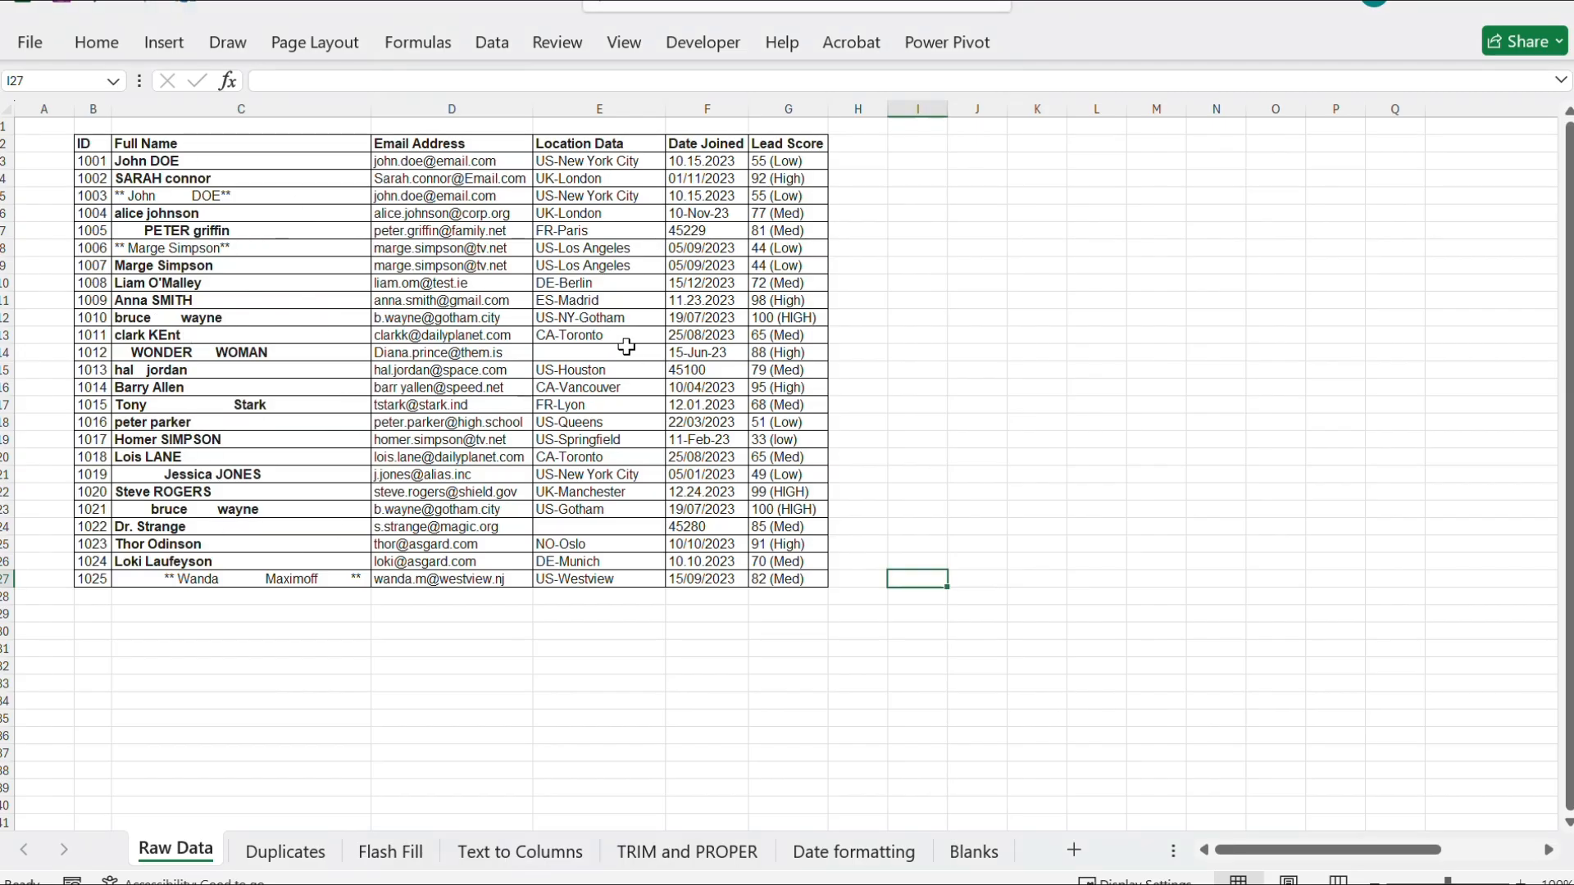
click(721, 169)
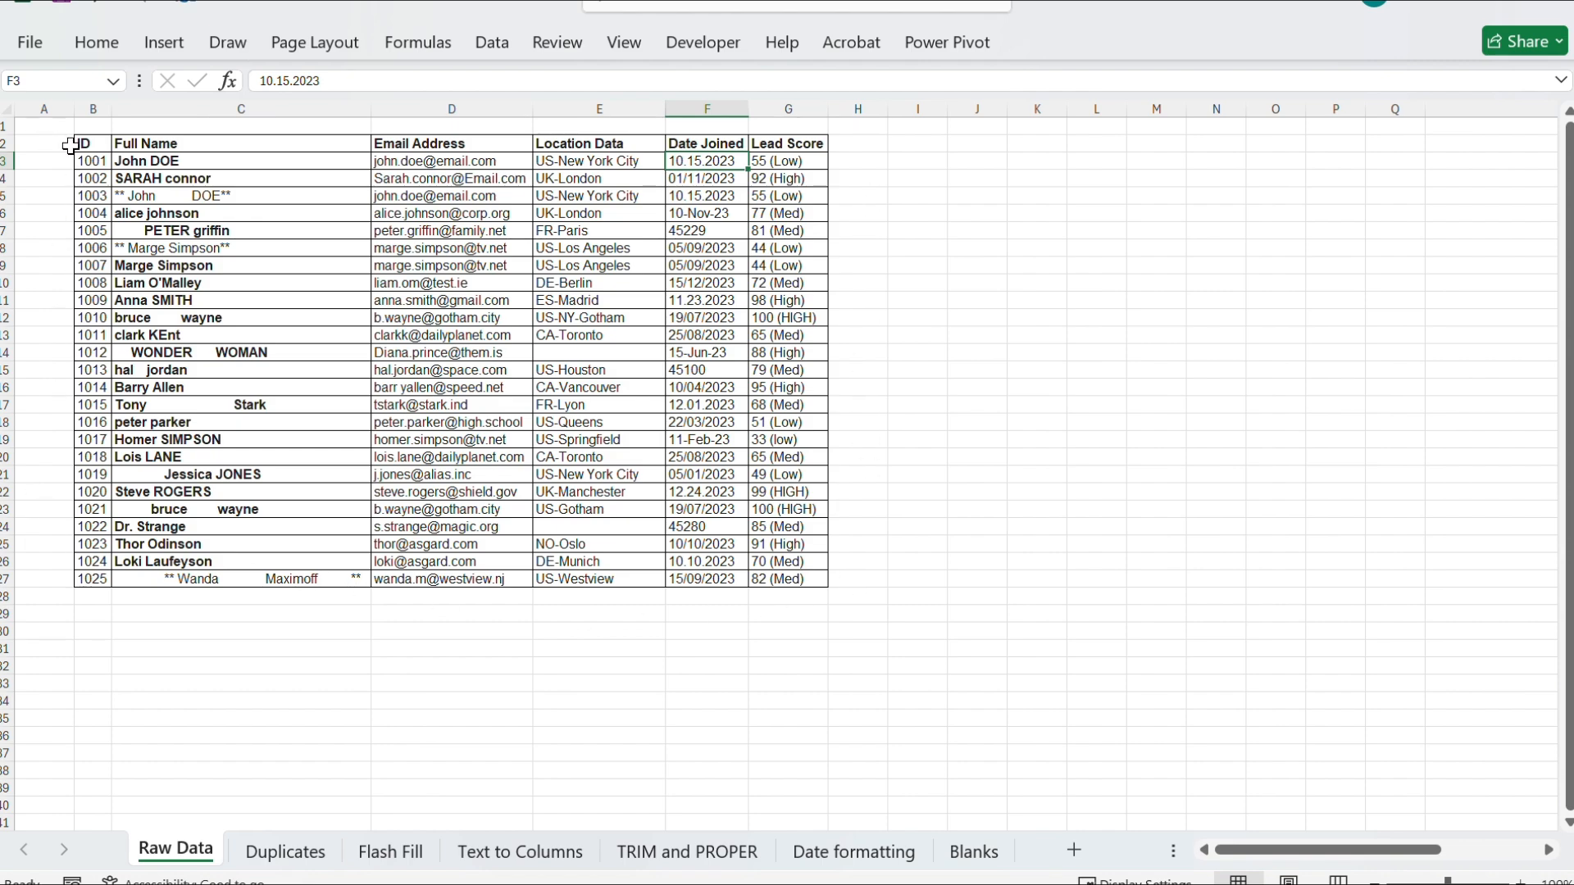
On the Duplicates sheet, highlight duplicate values in the Email Address range D3:D27 with Light Red Fill with Dark Red Text.
key(ctrl+Page_Down)
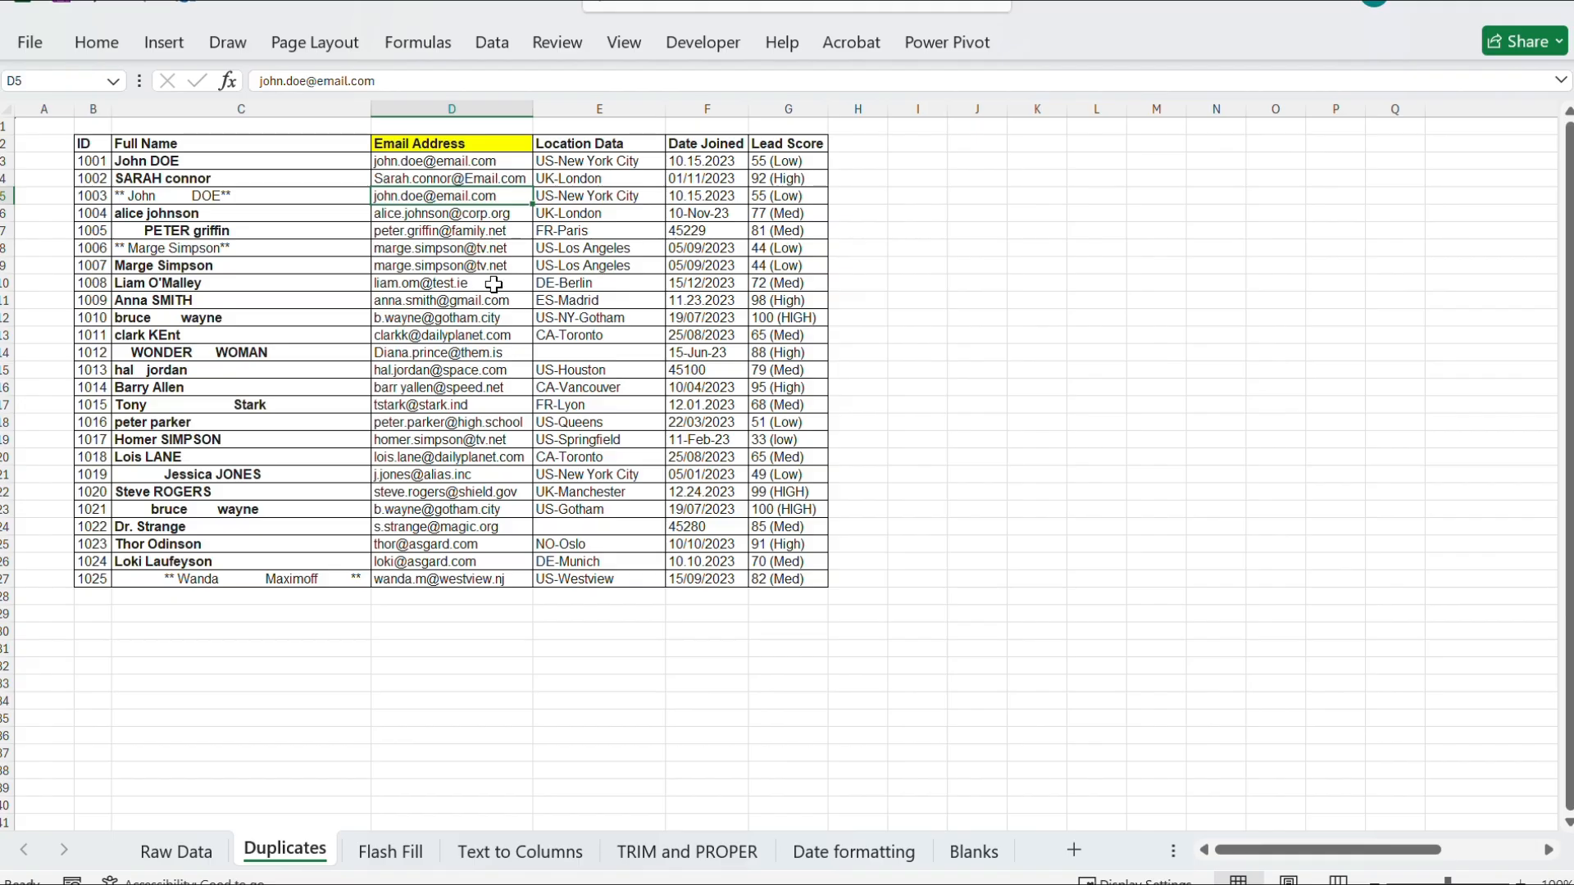
click(488, 145)
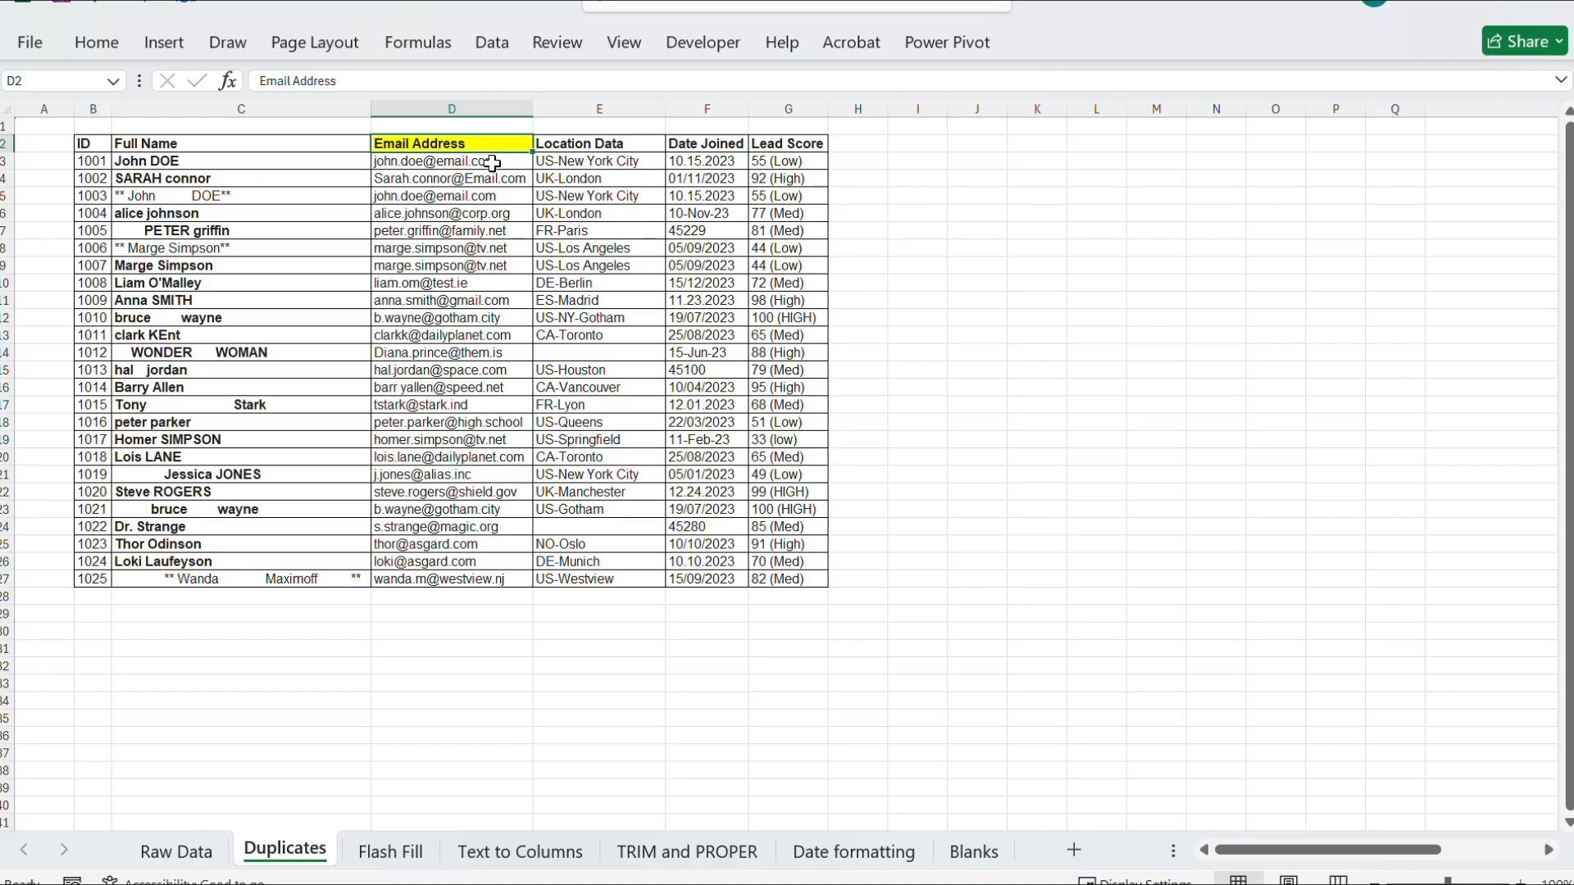
drag(491, 163, 494, 579)
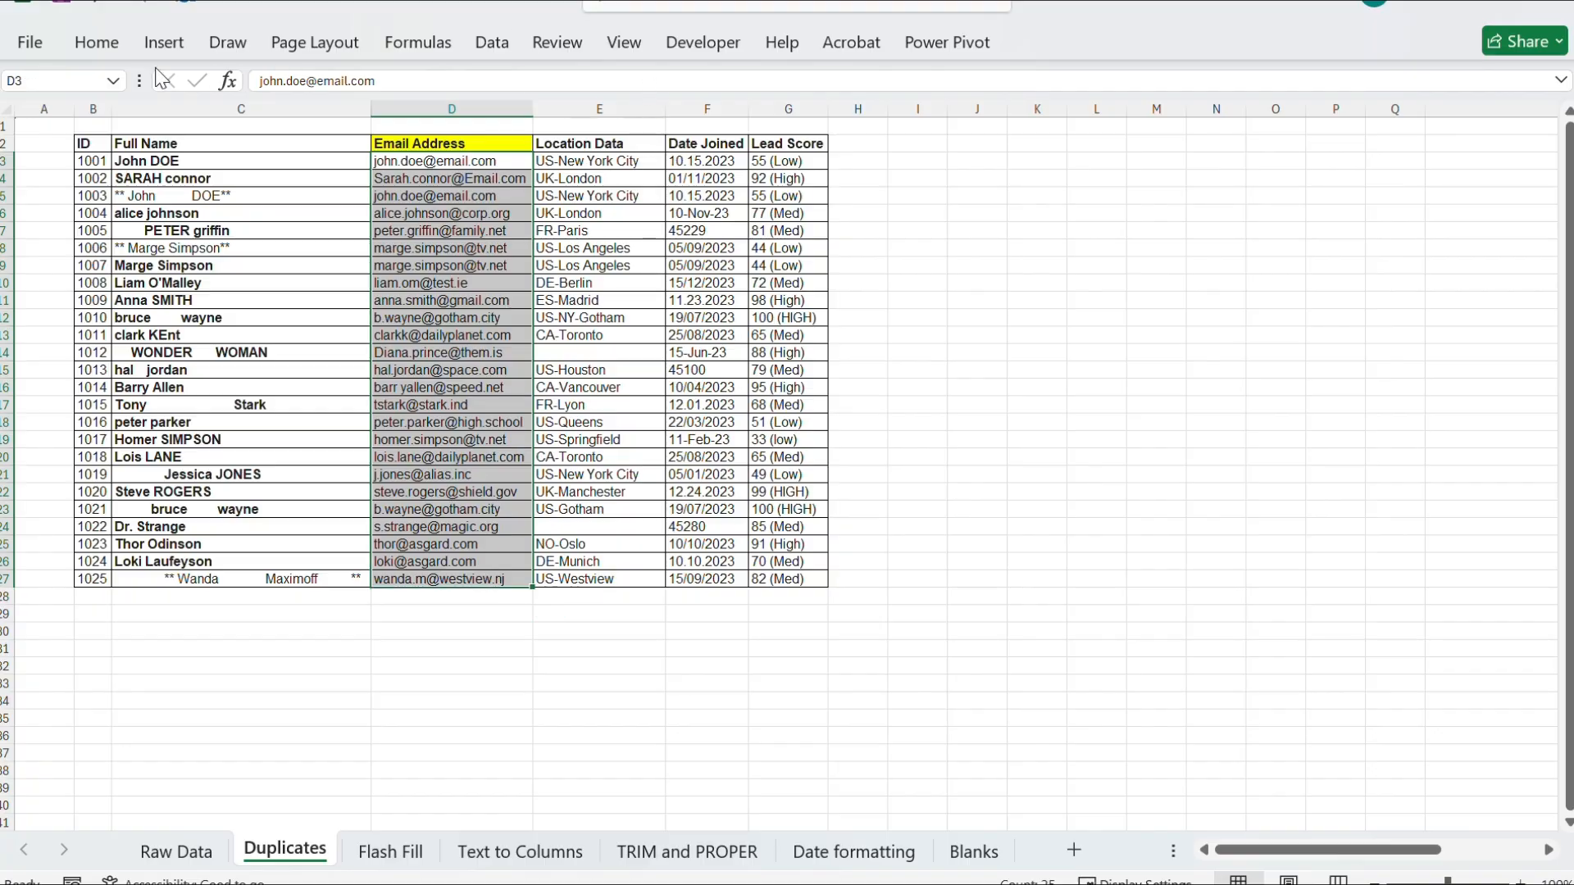
click(96, 43)
click(1000, 82)
click(1000, 82)
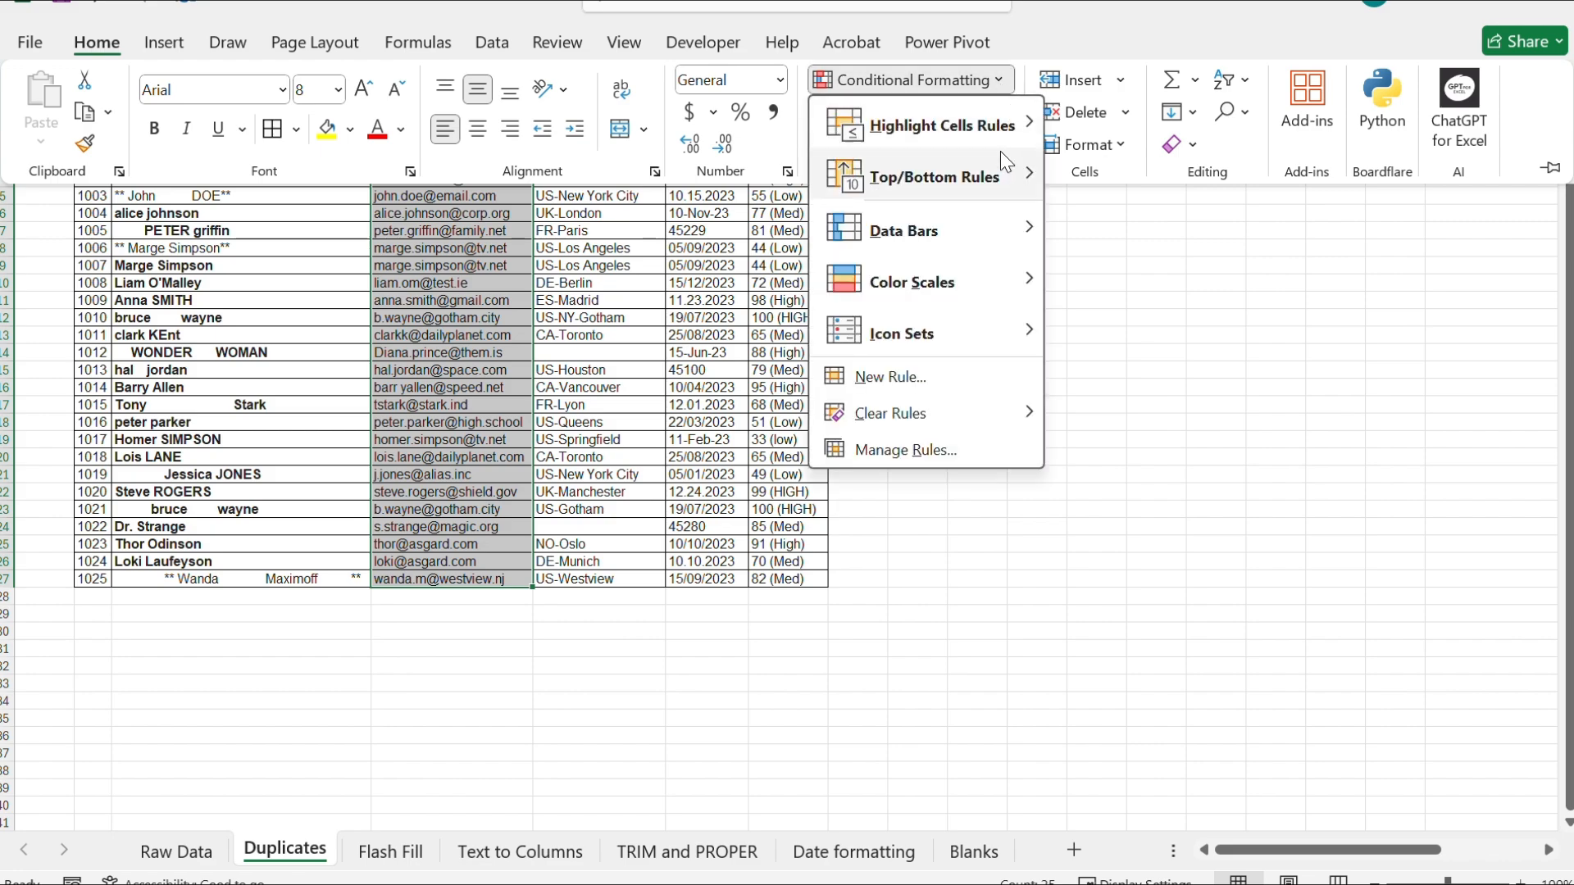
mouse_move(1009, 136)
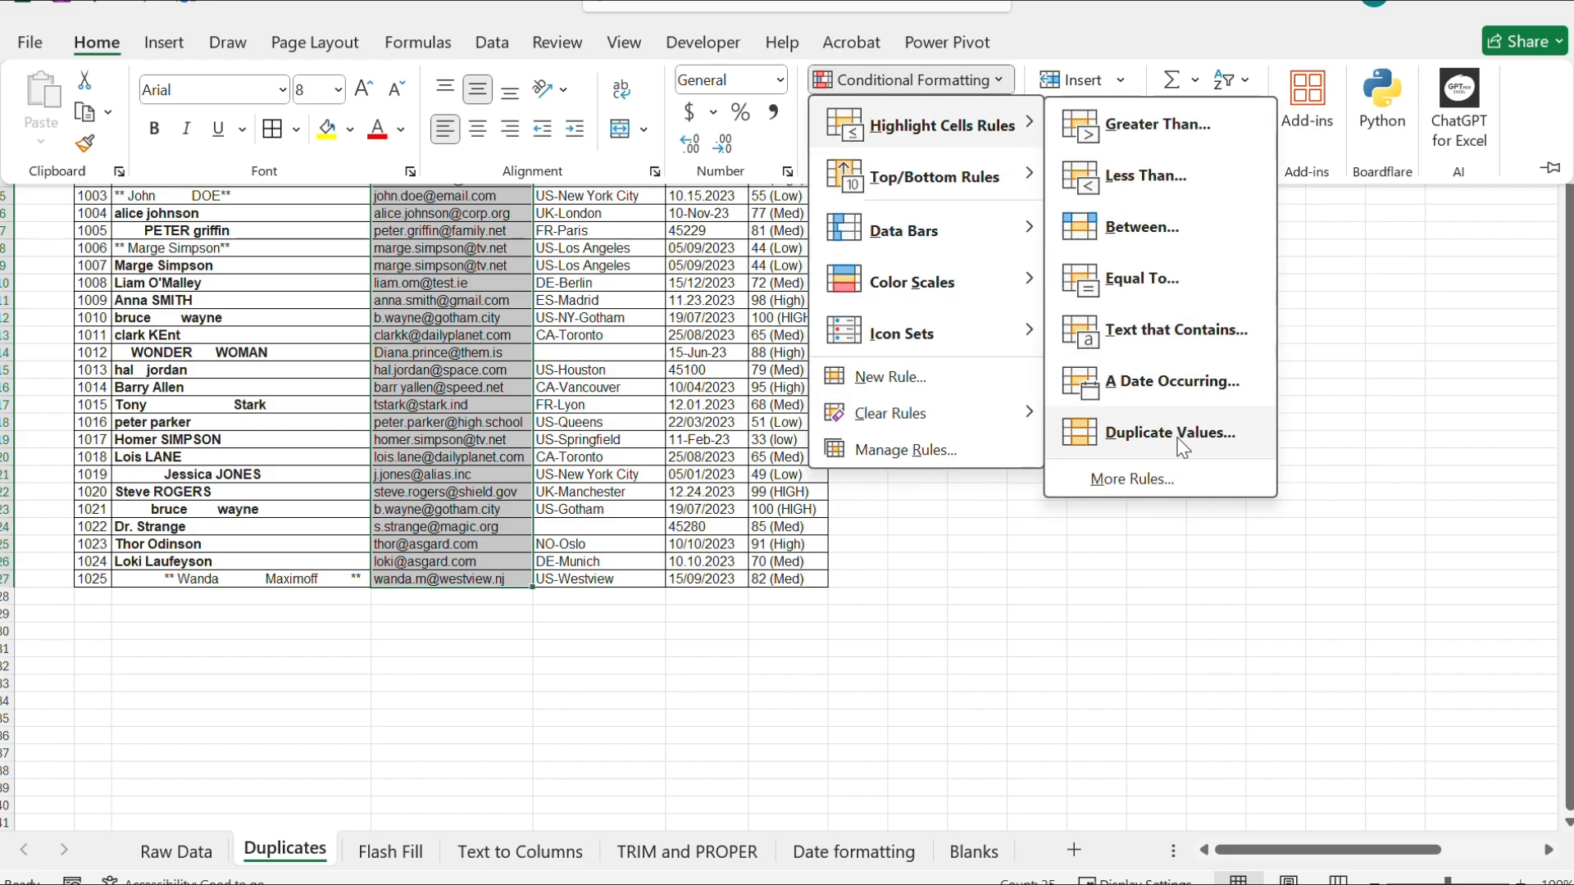
click(1180, 435)
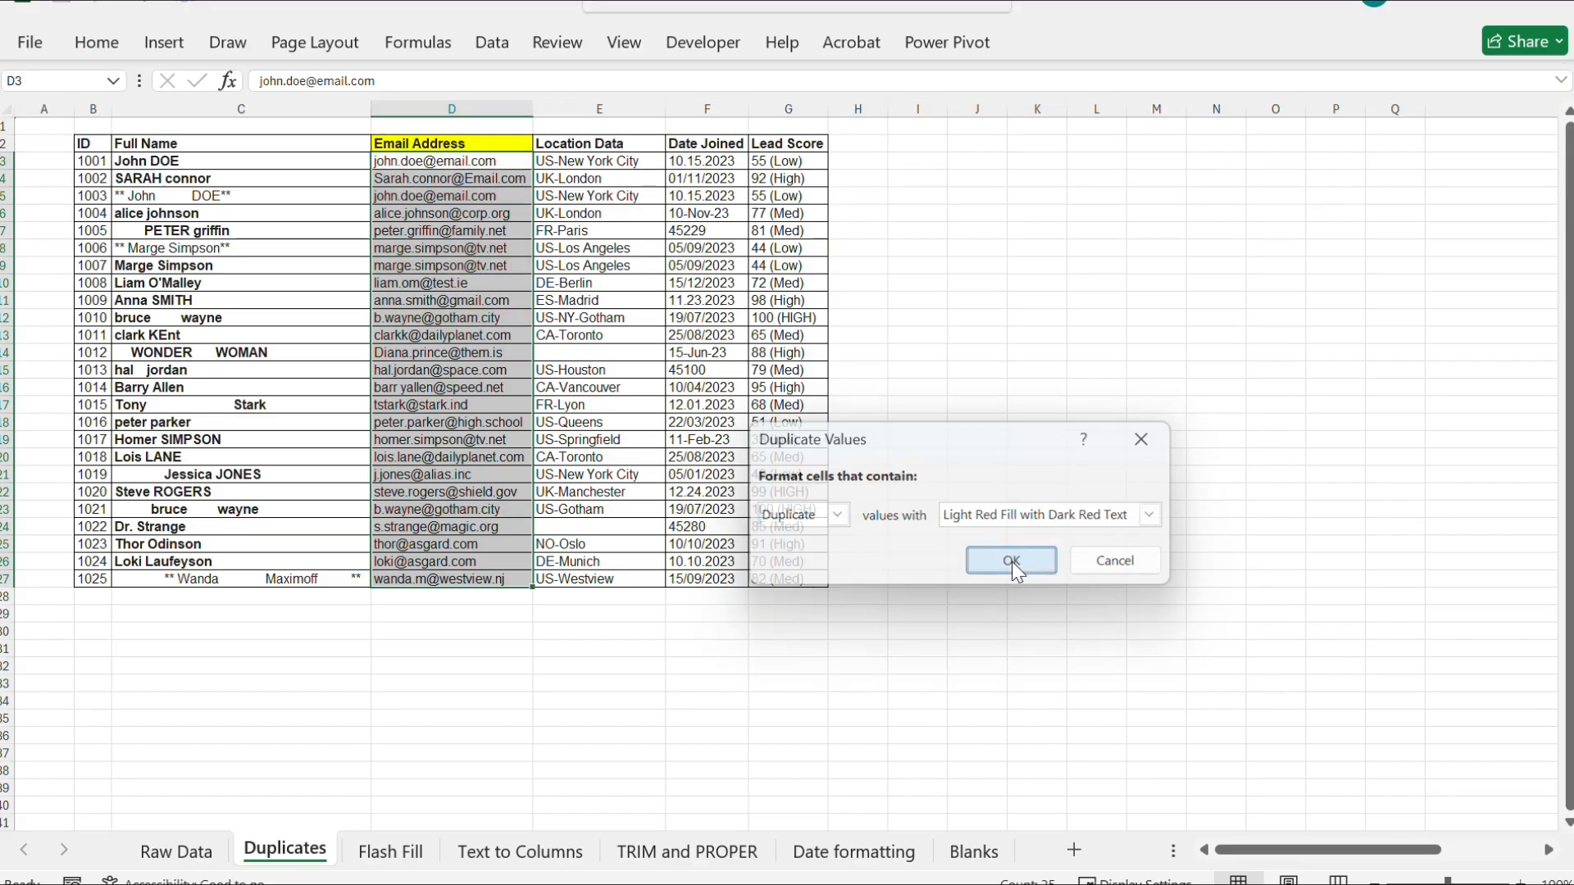
click(1011, 563)
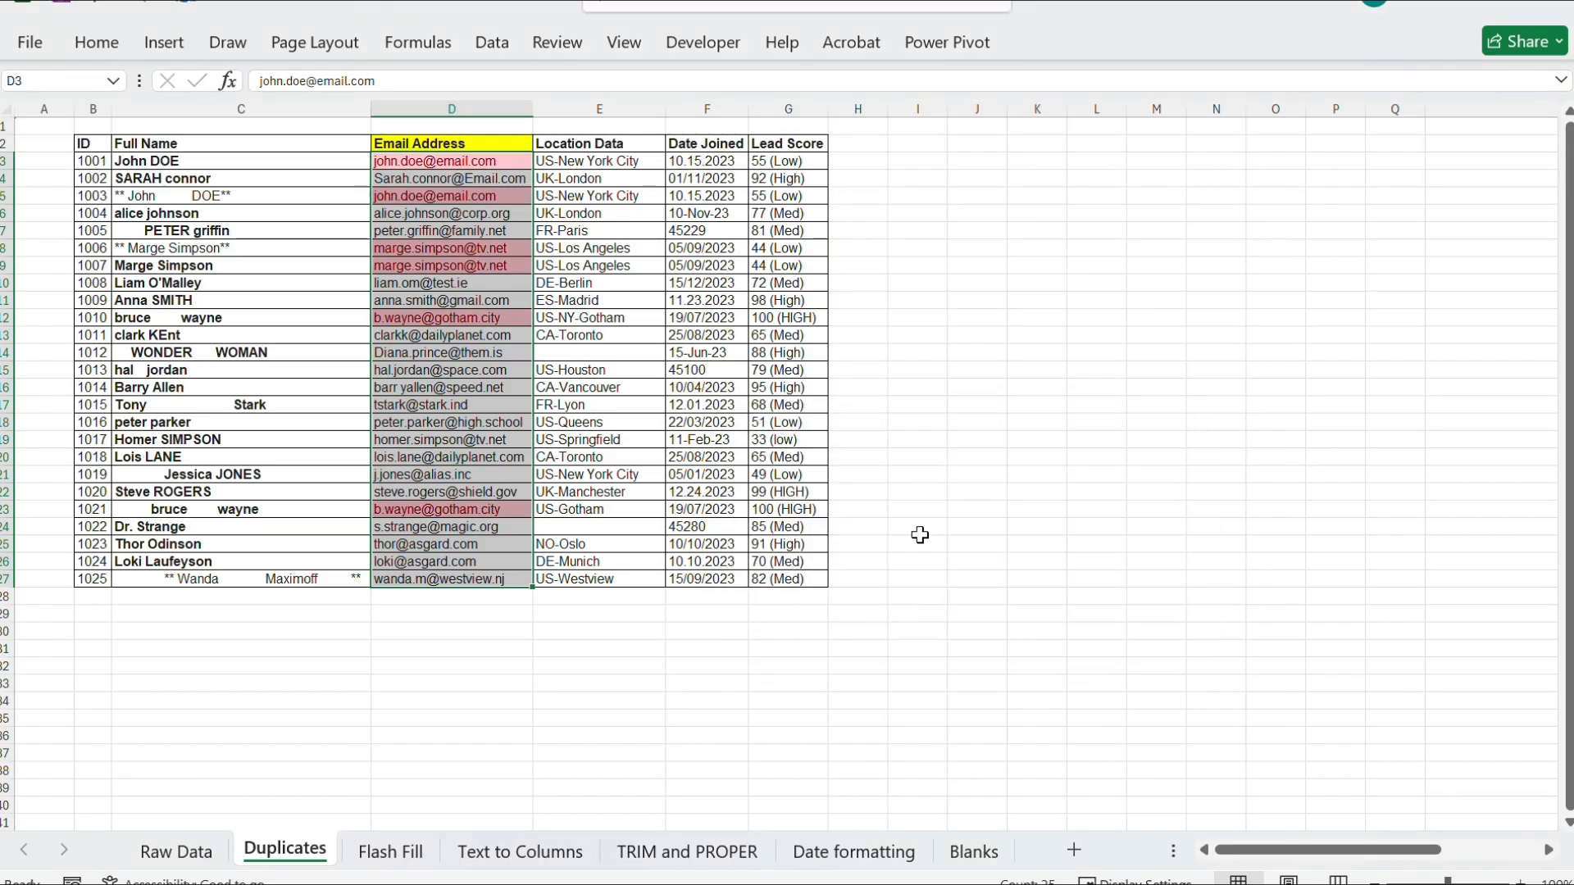
click(601, 246)
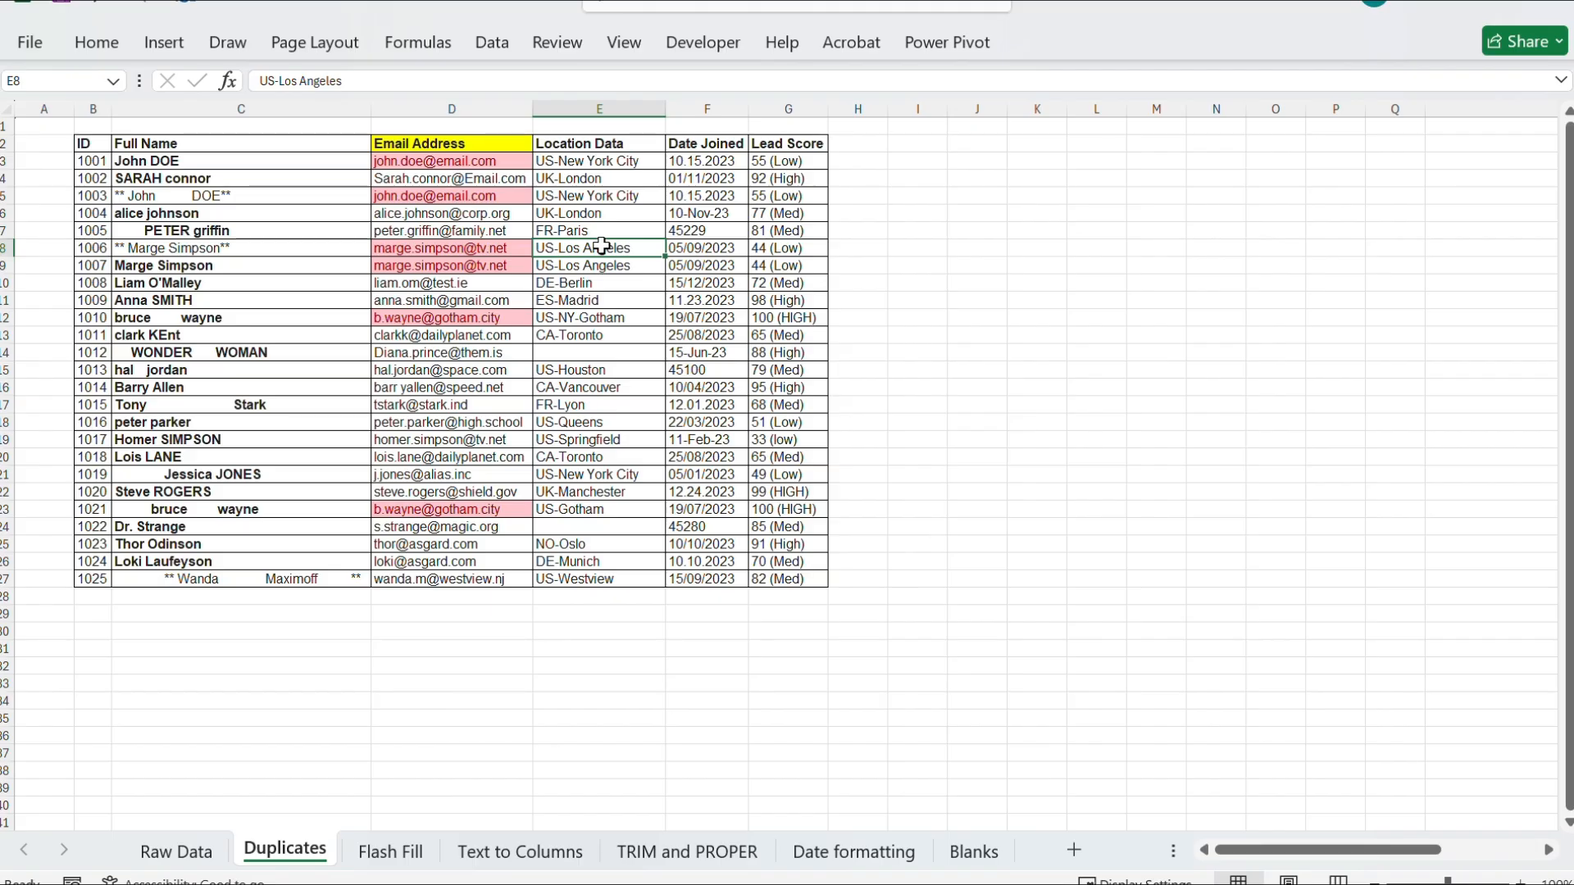
Delete the first record, cells B3:G3, from the table and shift the cells below up.
click(97, 162)
drag(97, 163, 786, 161)
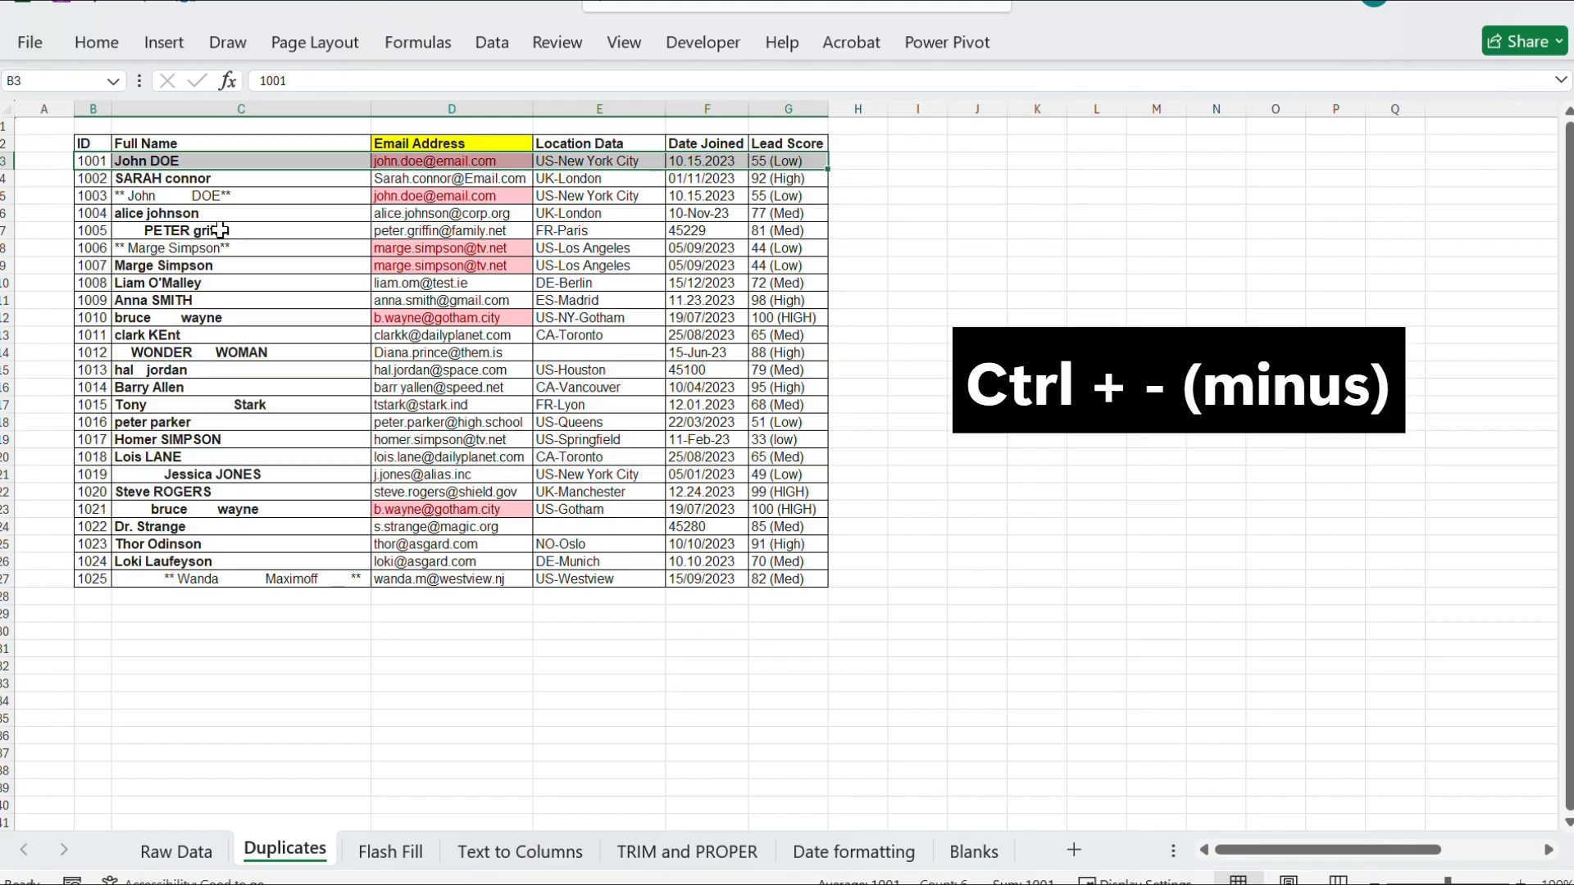
key(ctrl+minus)
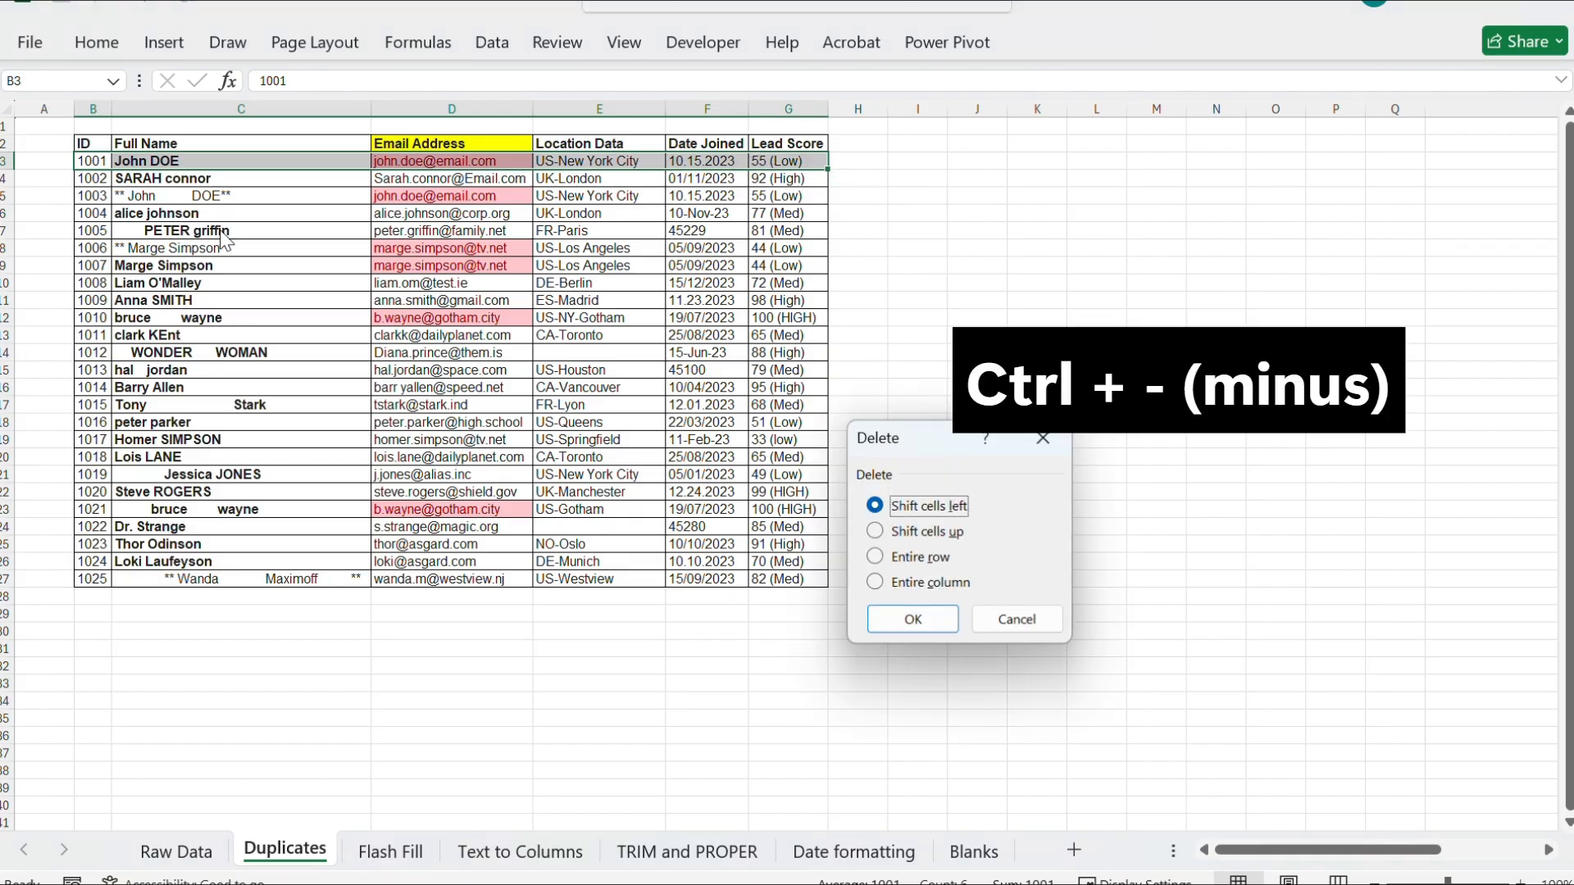
click(898, 533)
click(914, 621)
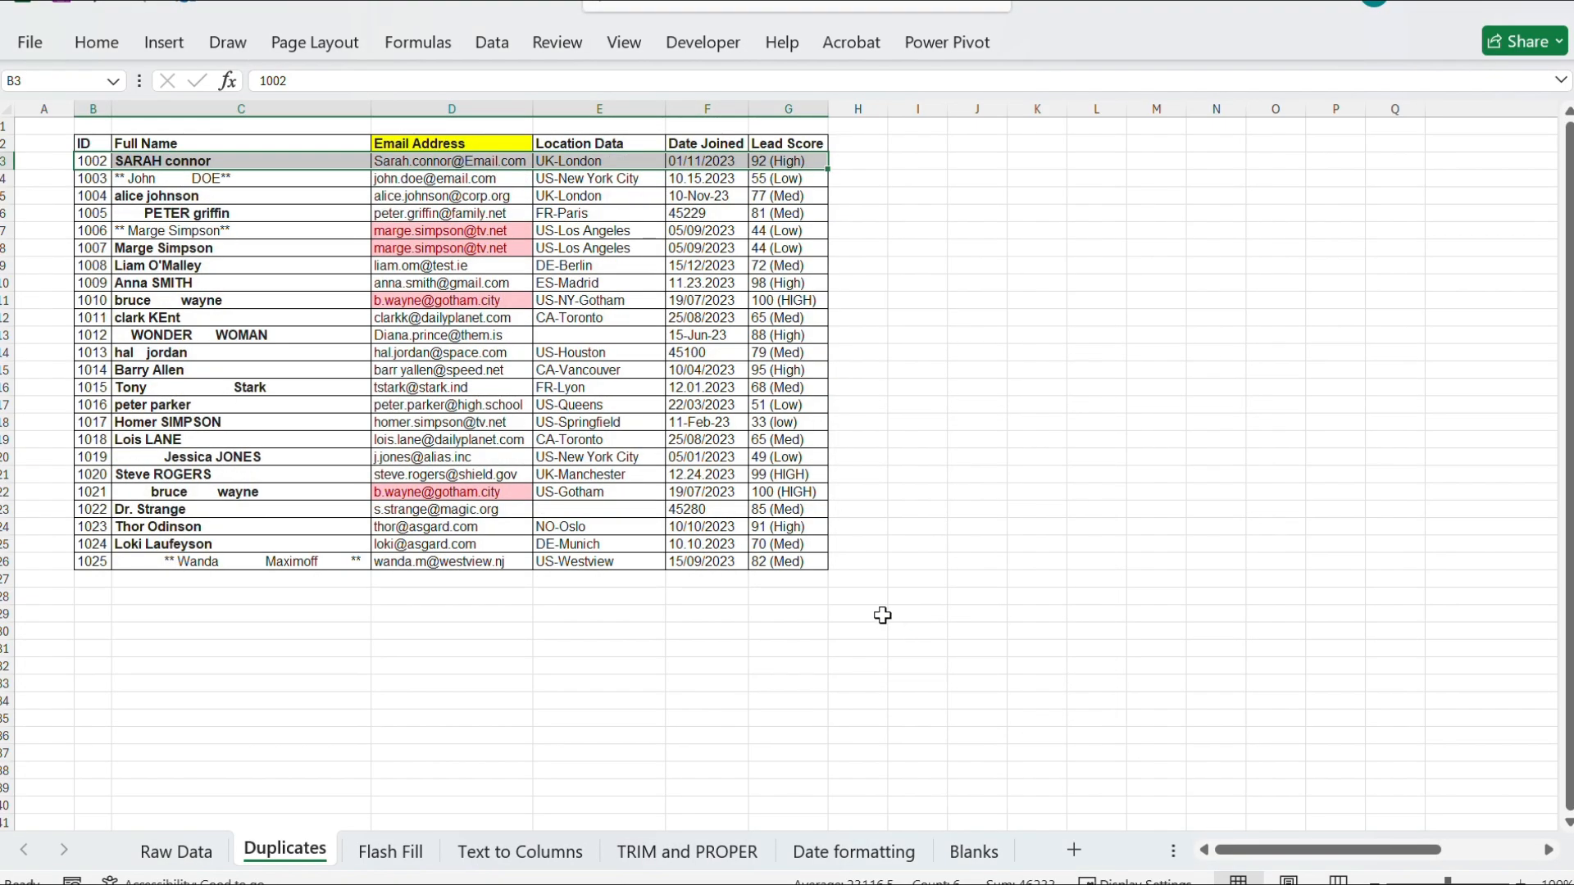
Delete the duplicate records in B8:G8 and B11:G11 together, shifting the cells below up.
drag(98, 248, 816, 250)
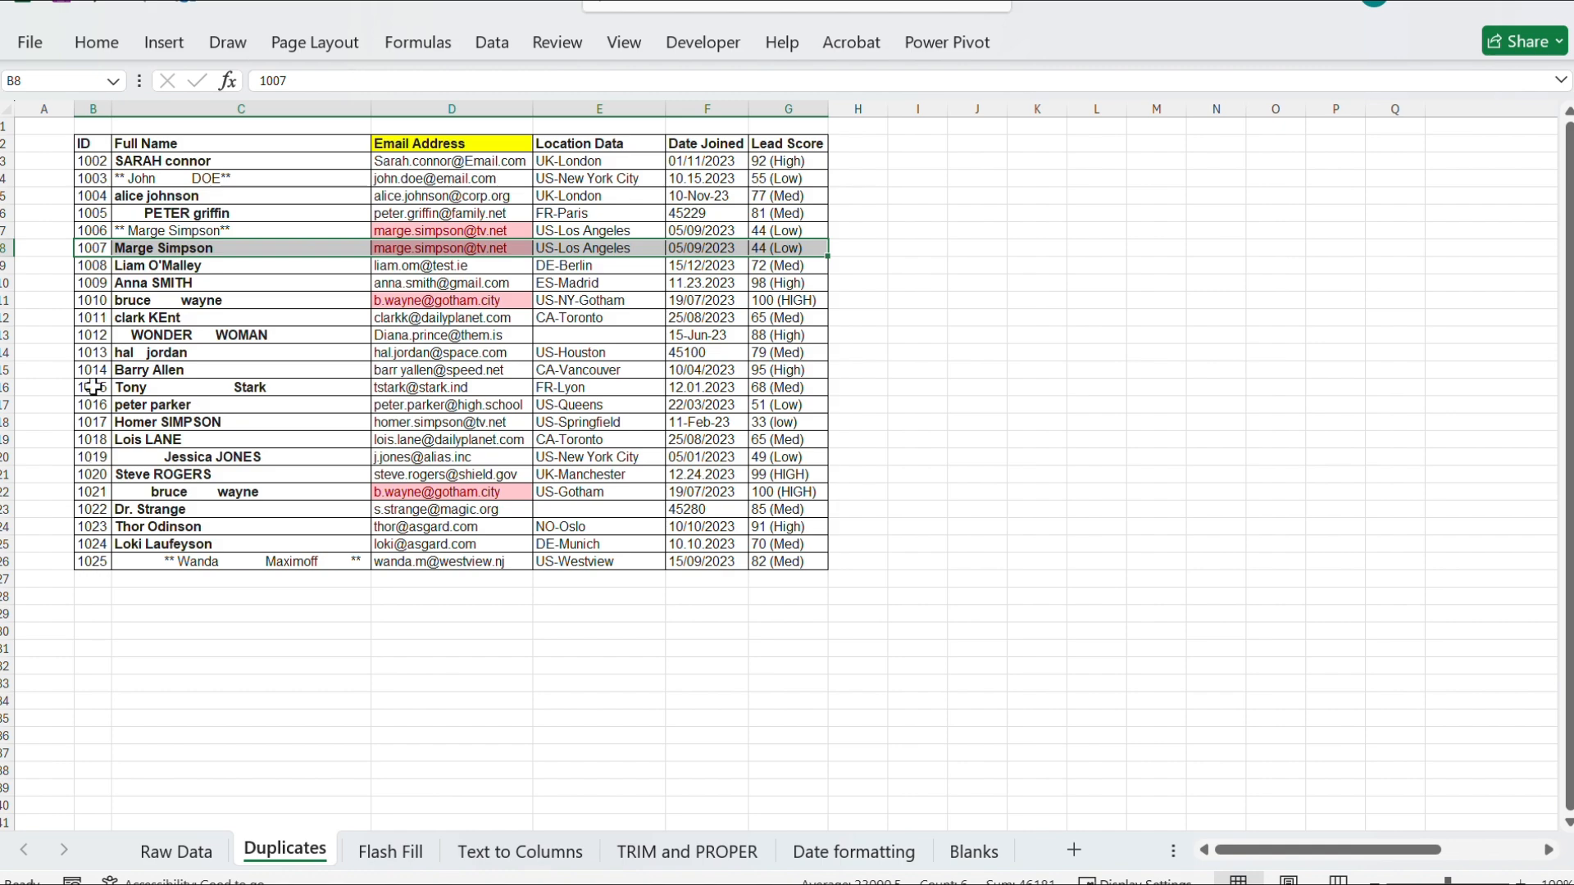
ctrl+click(103, 302)
drag(106, 304, 761, 306)
key(ctrl+minus)
click(889, 535)
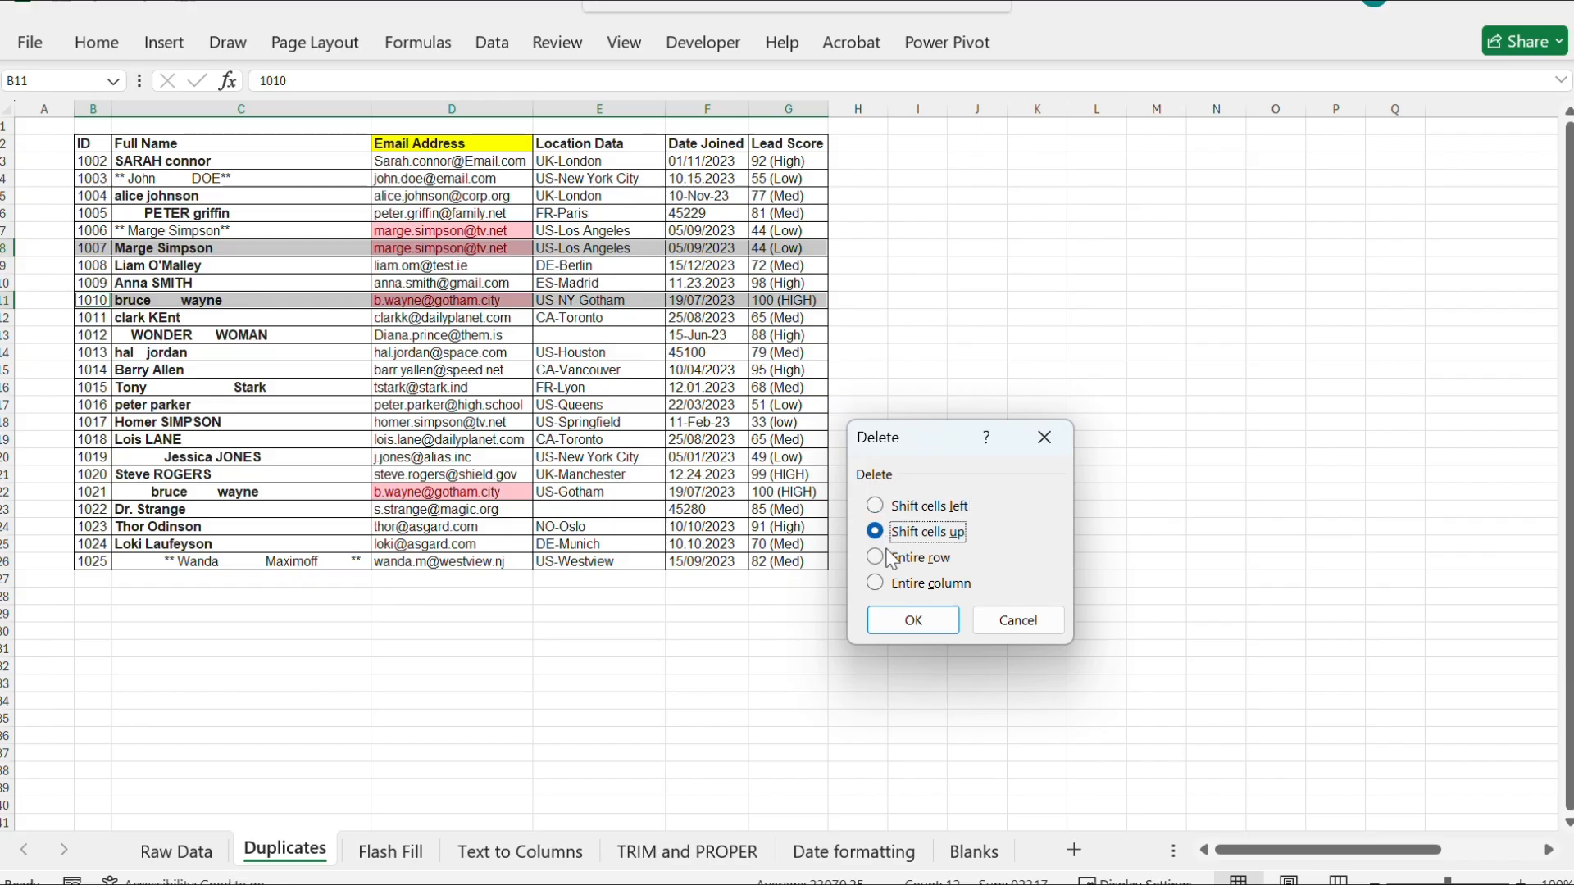
click(912, 621)
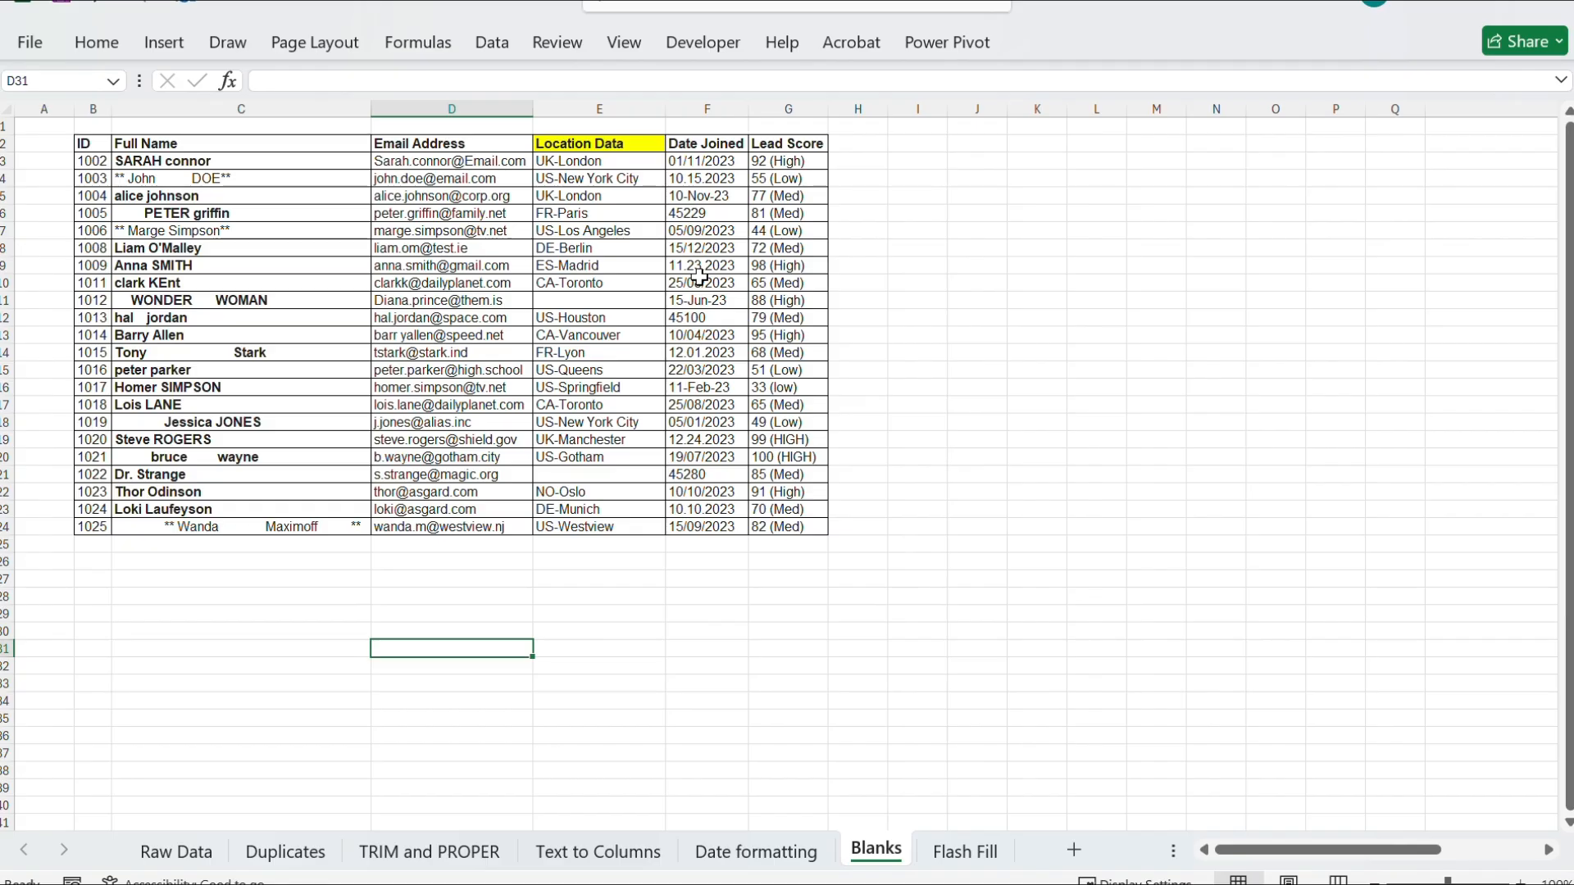
On the Blanks sheet, isolate the blank cells in the Location Data range E3:E24 with Go To Special and fill them all with India-Delhi.
click(611, 104)
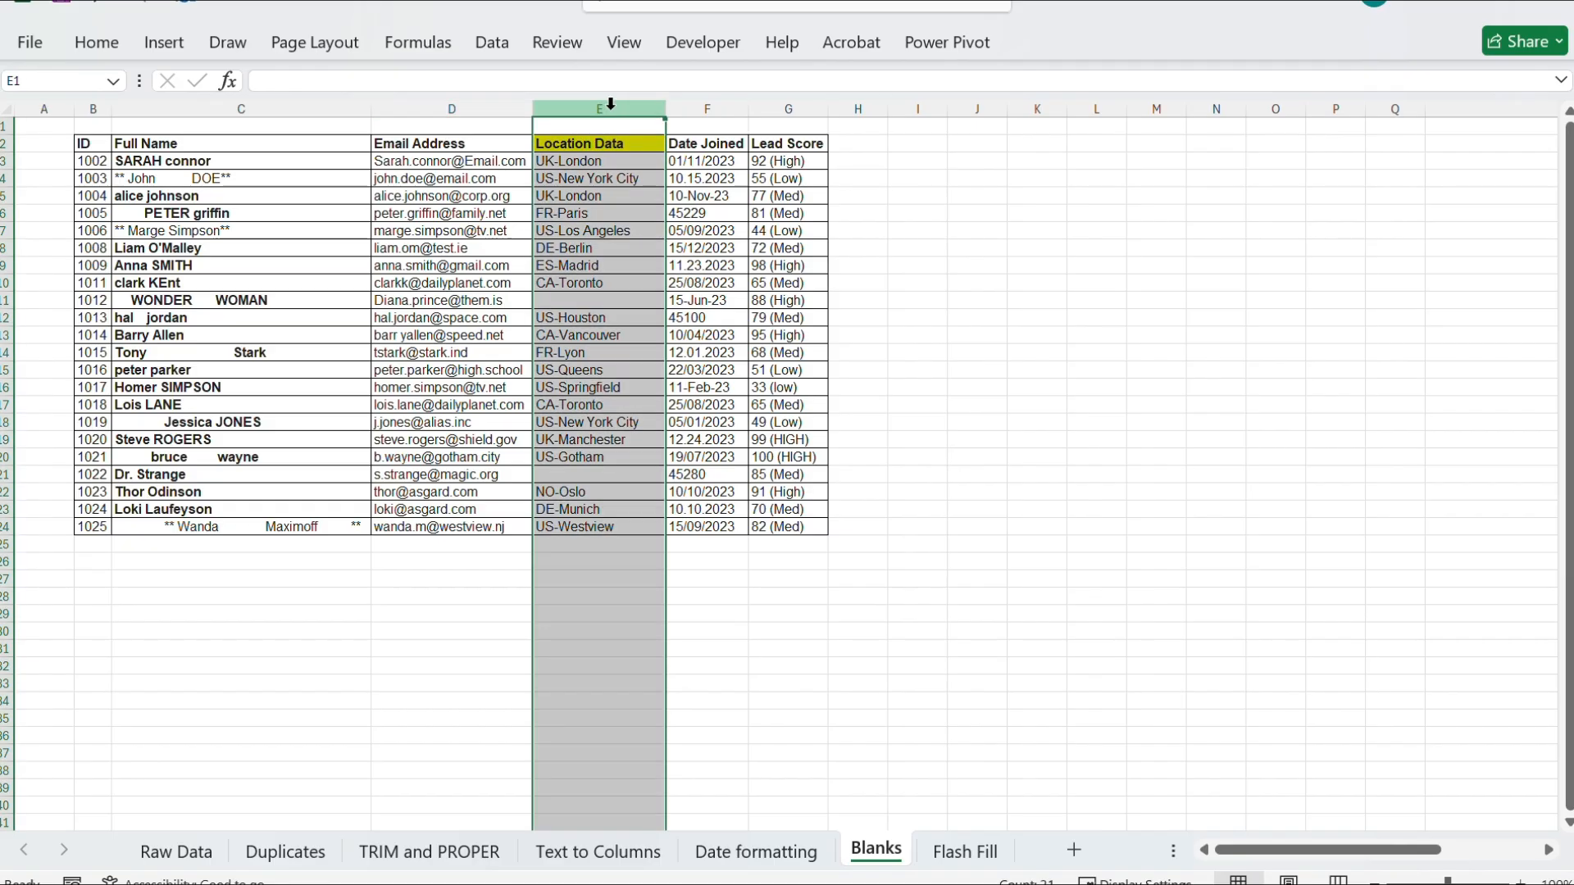
click(596, 299)
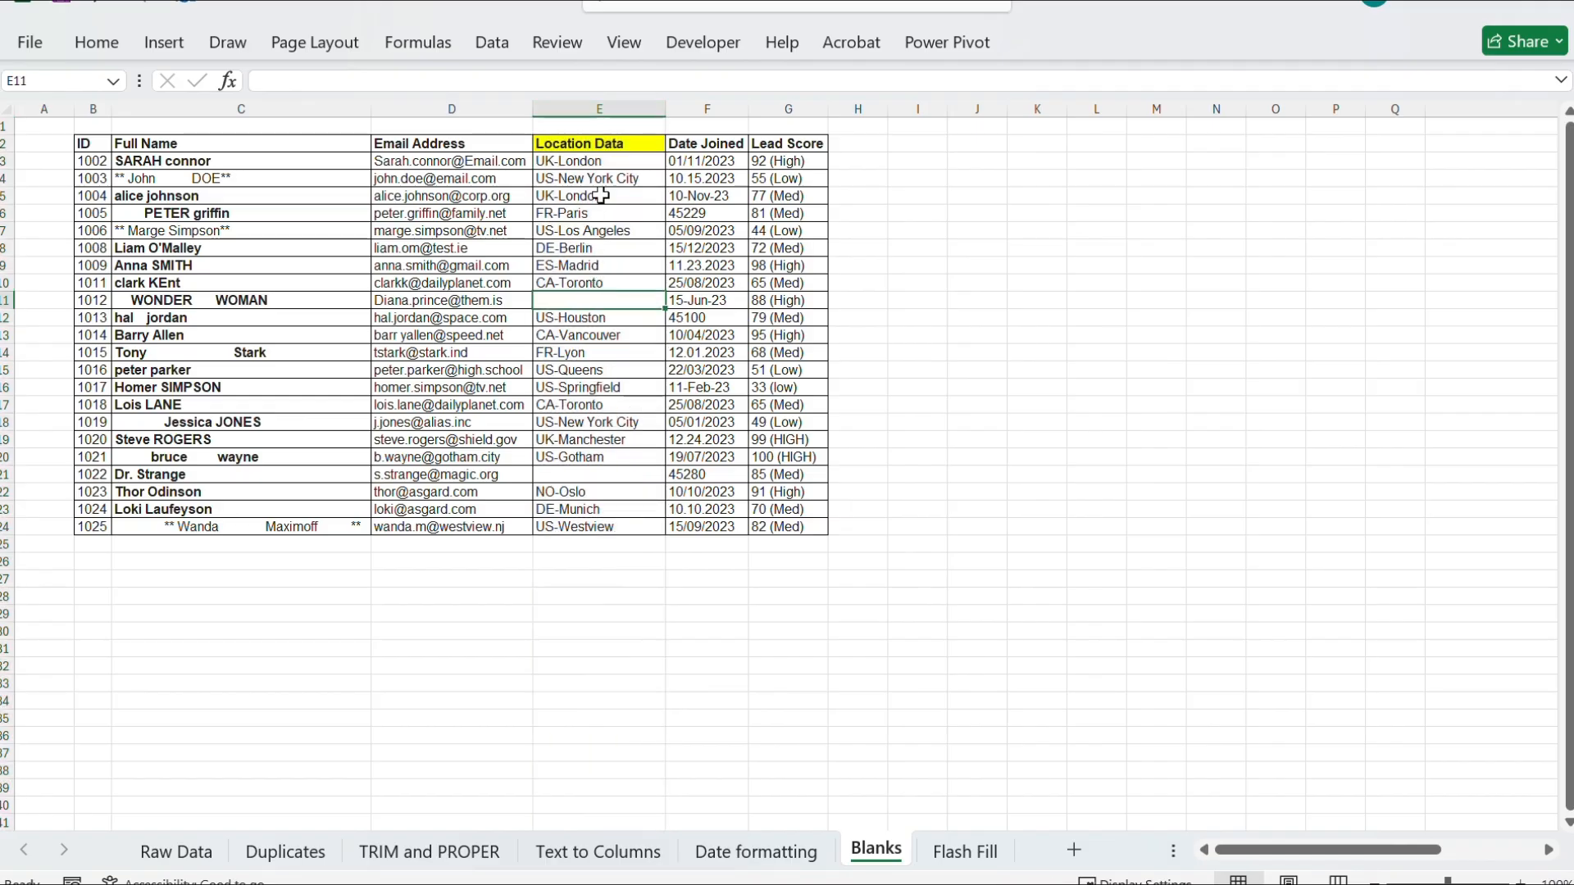
drag(604, 162, 617, 522)
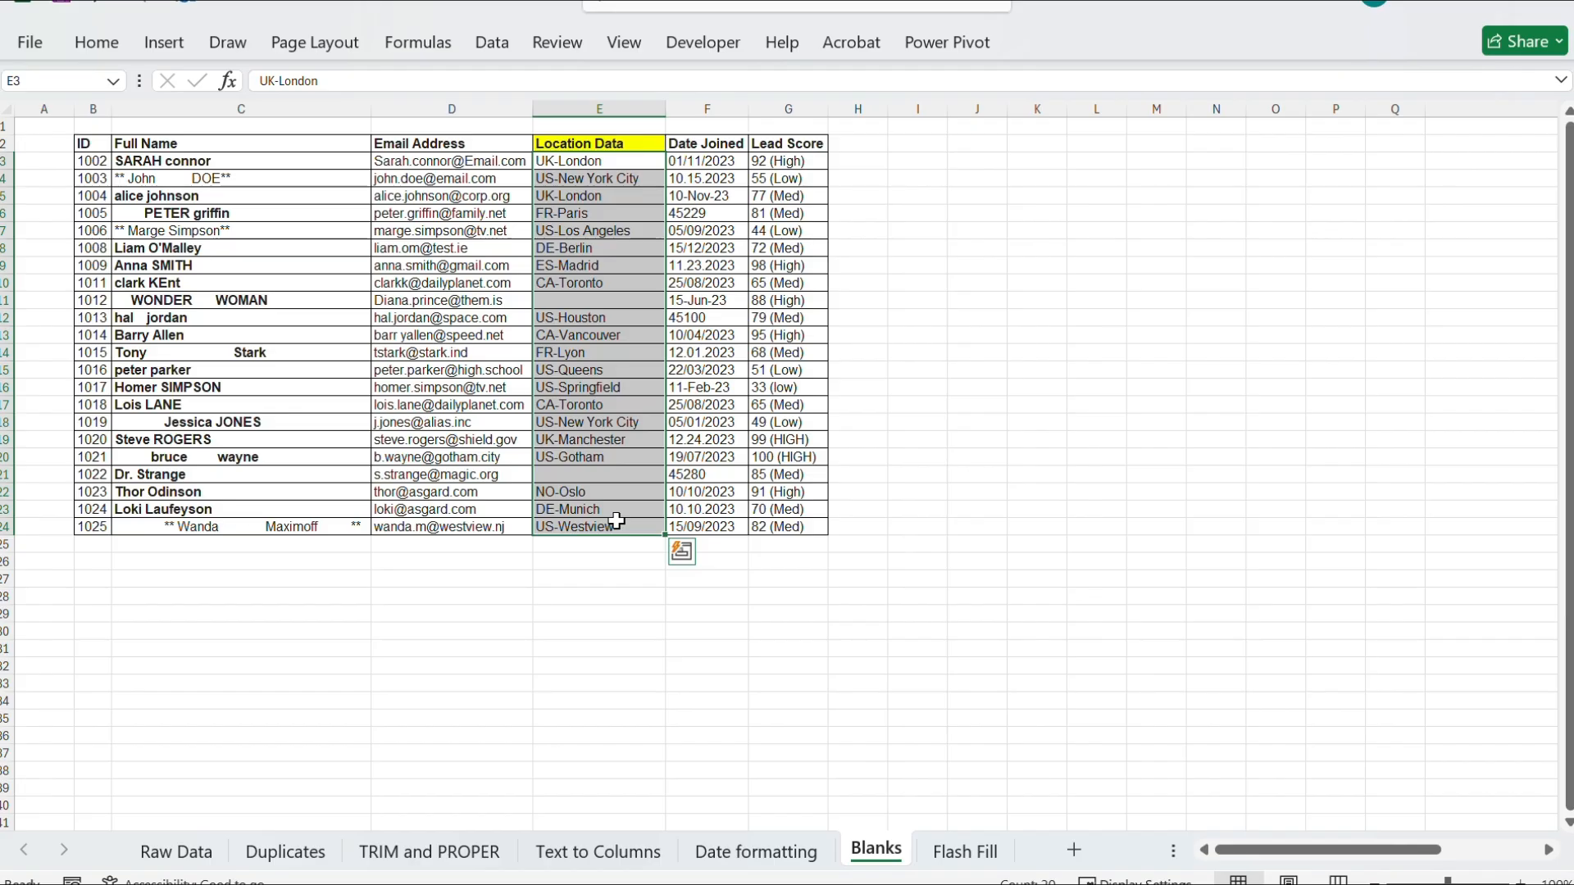
key(ctrl+g)
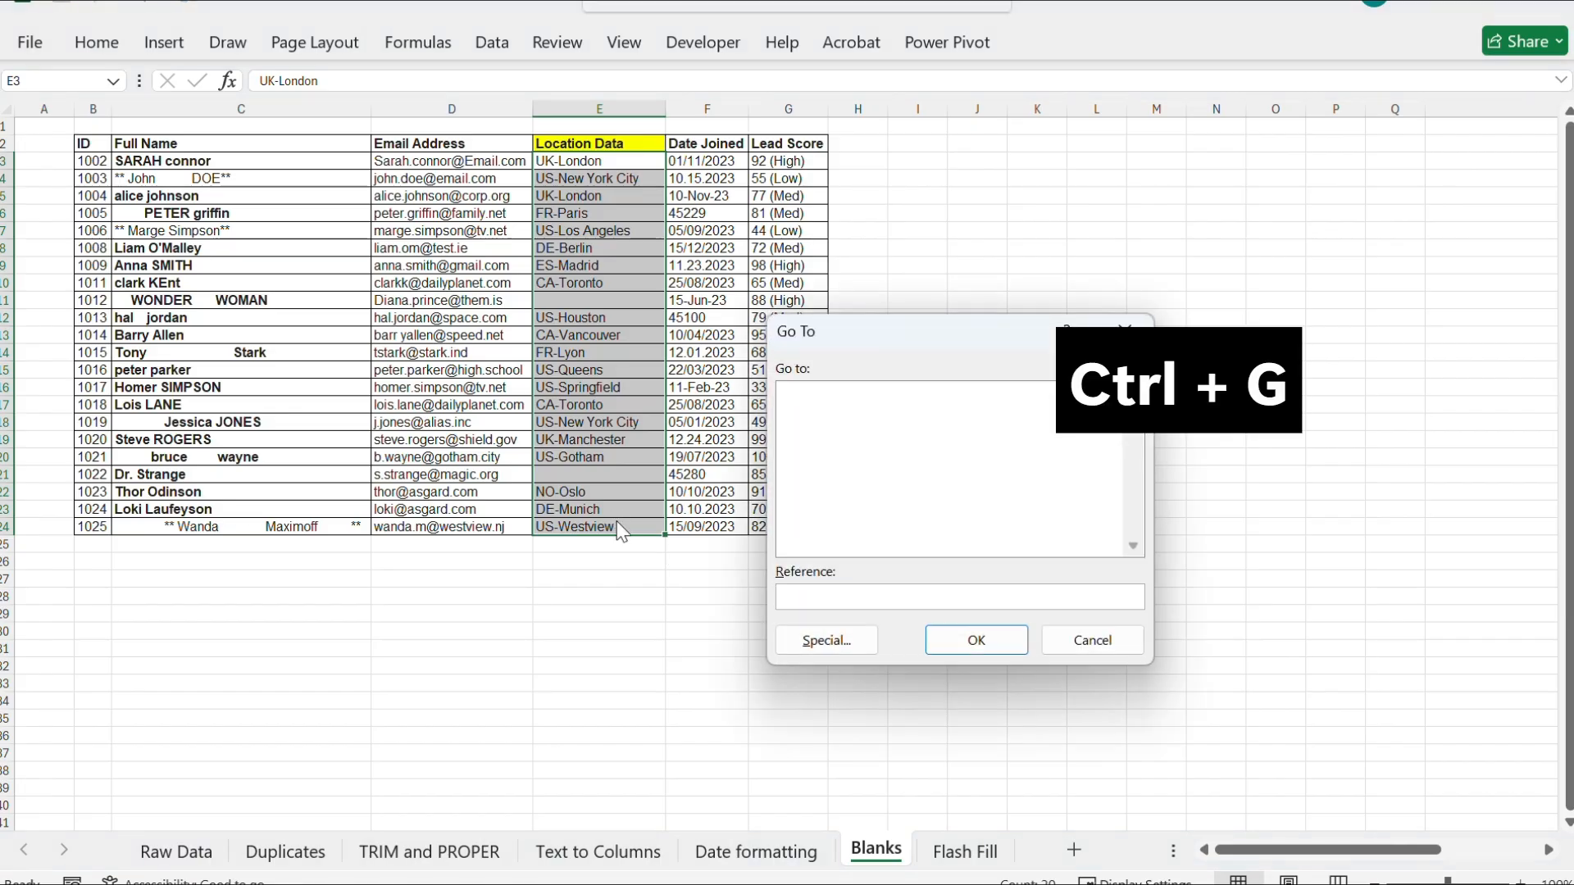
click(855, 644)
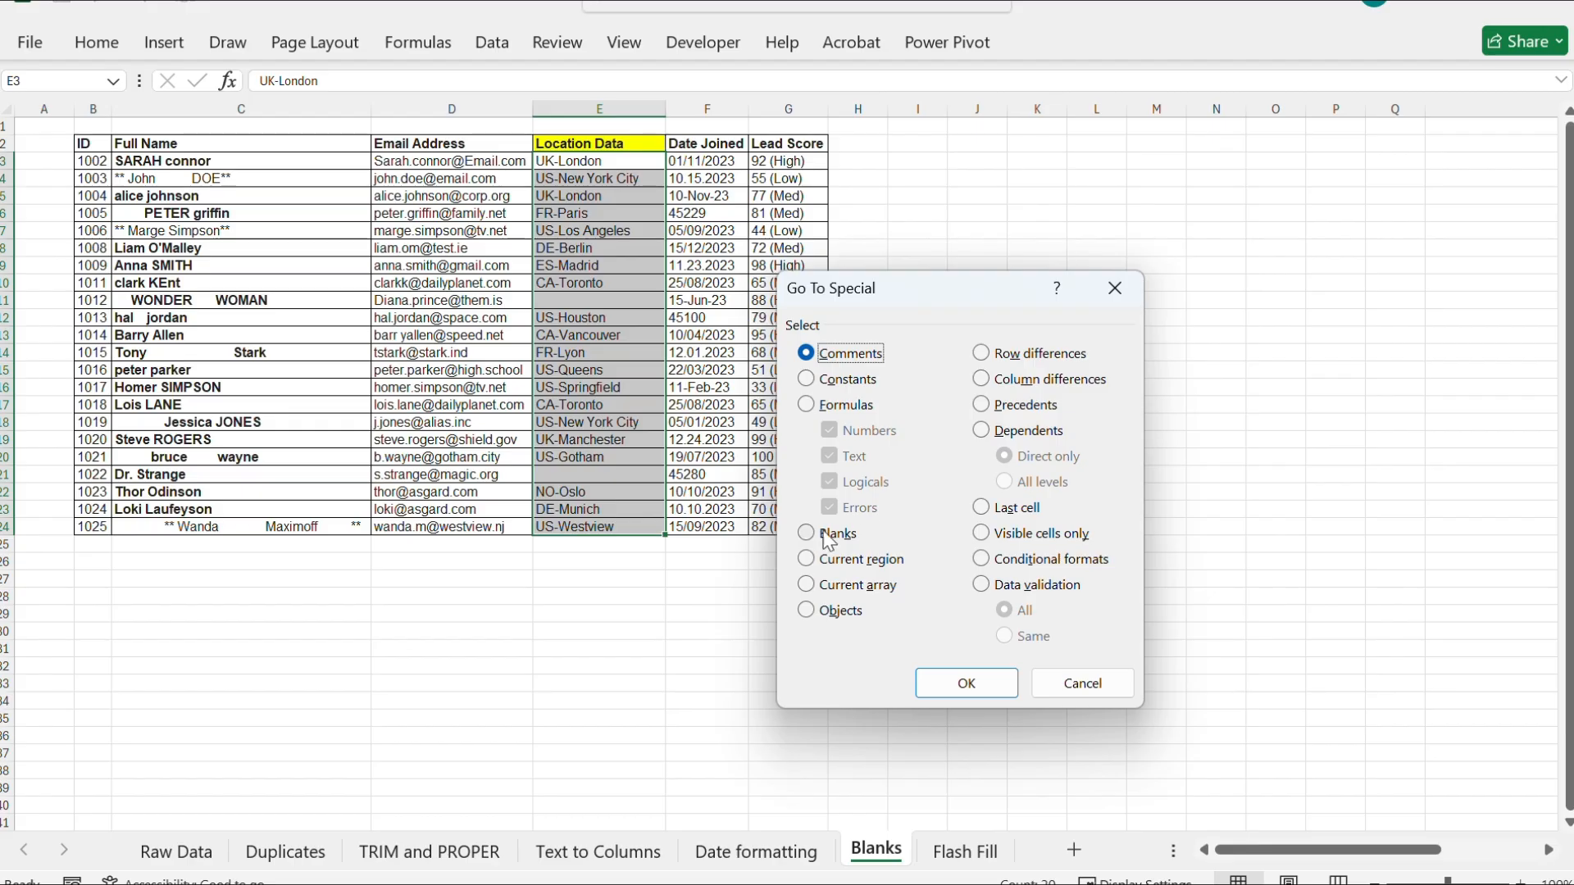
click(806, 533)
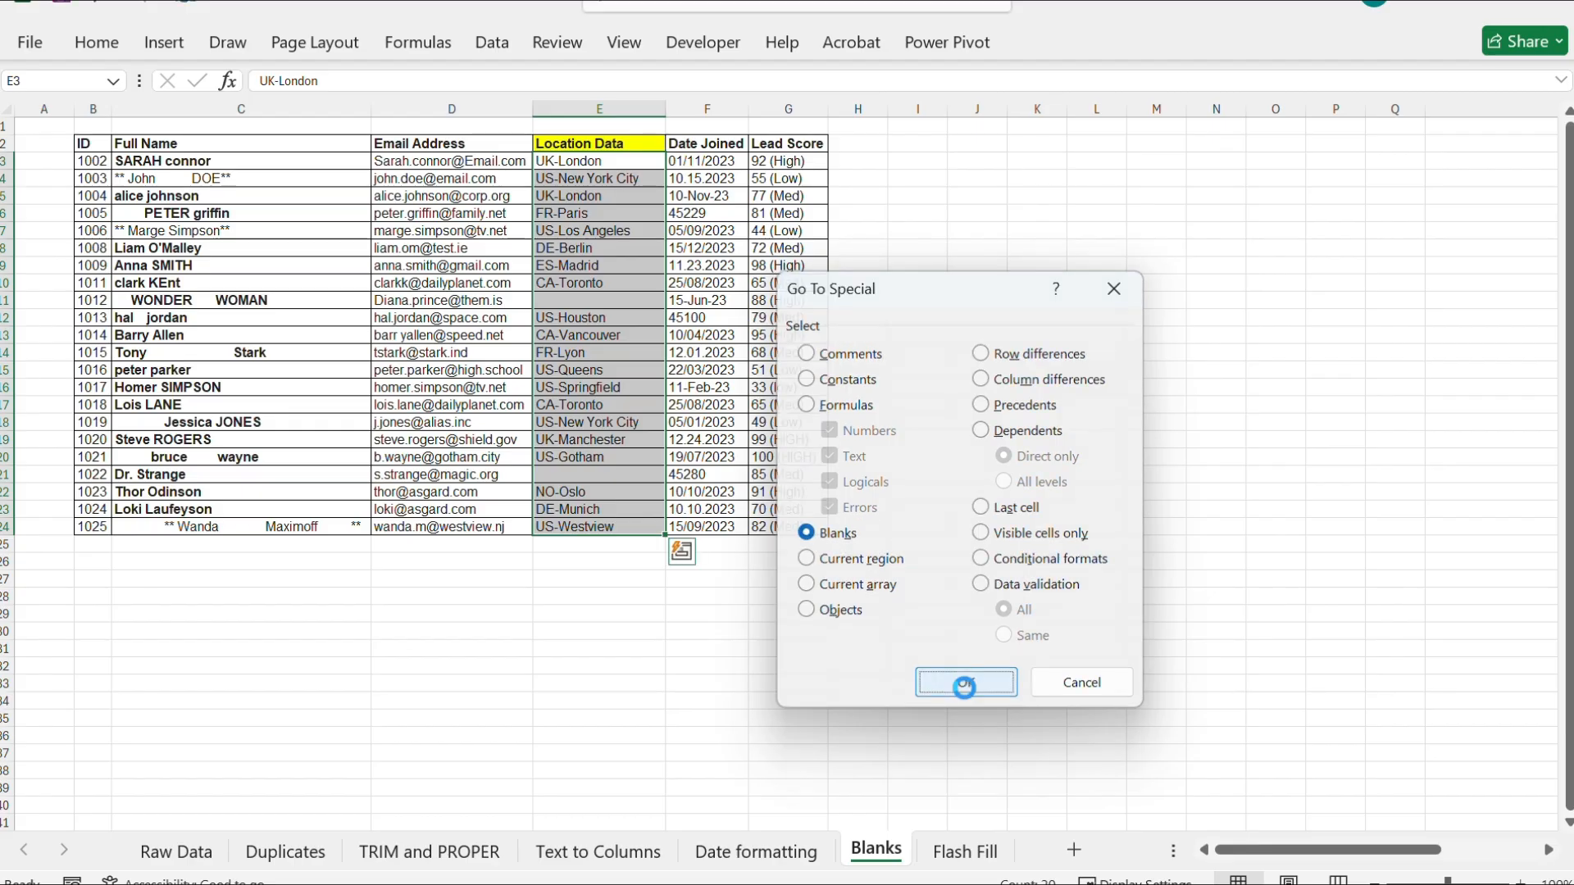
click(968, 682)
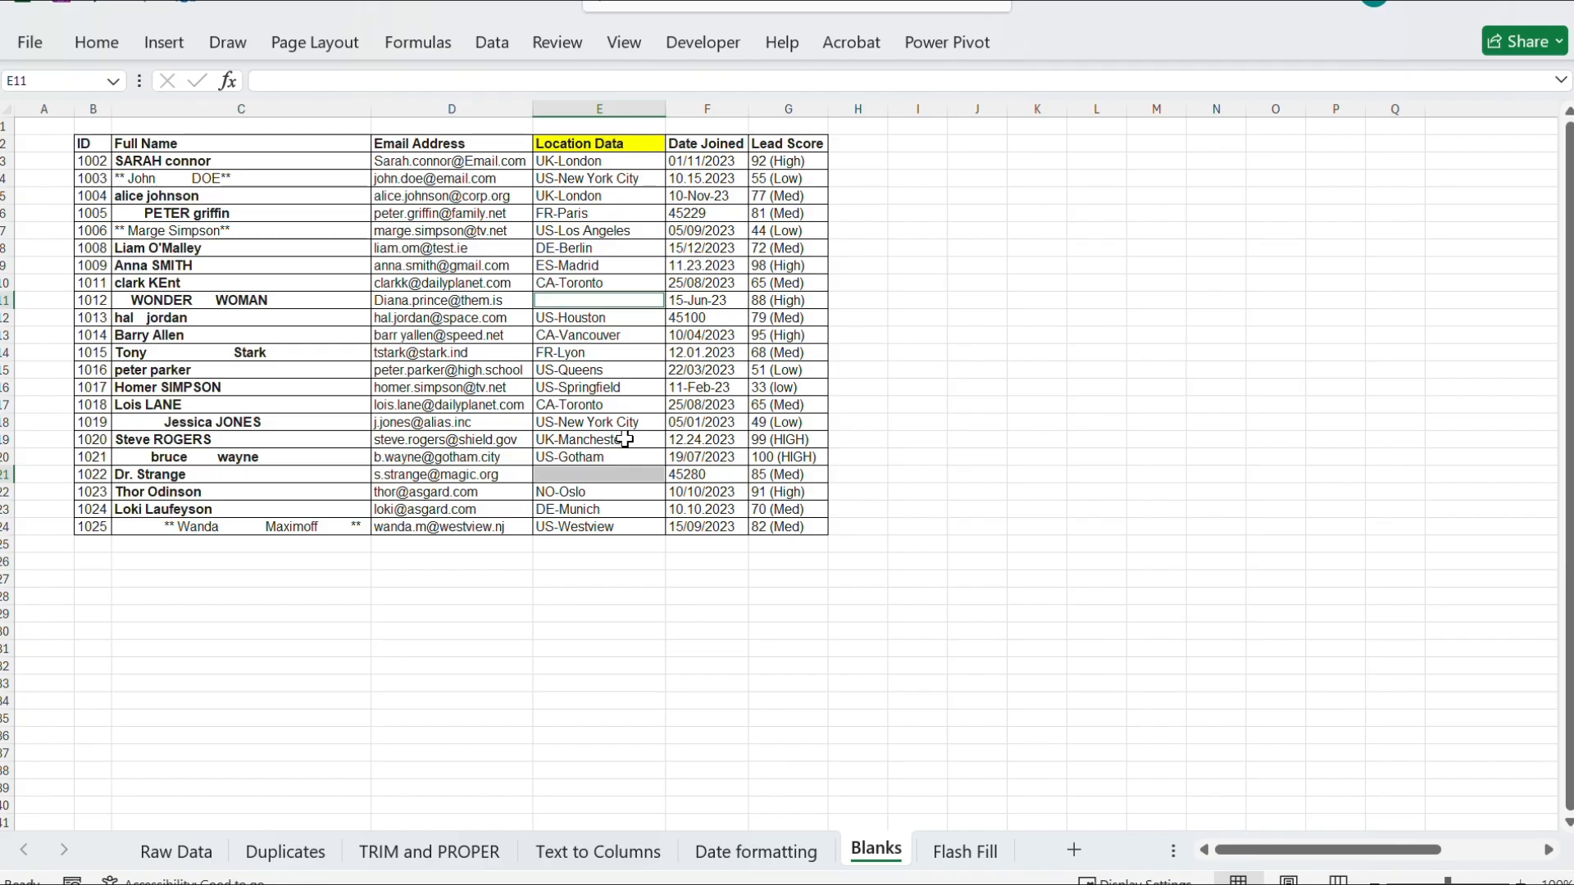
text(India)
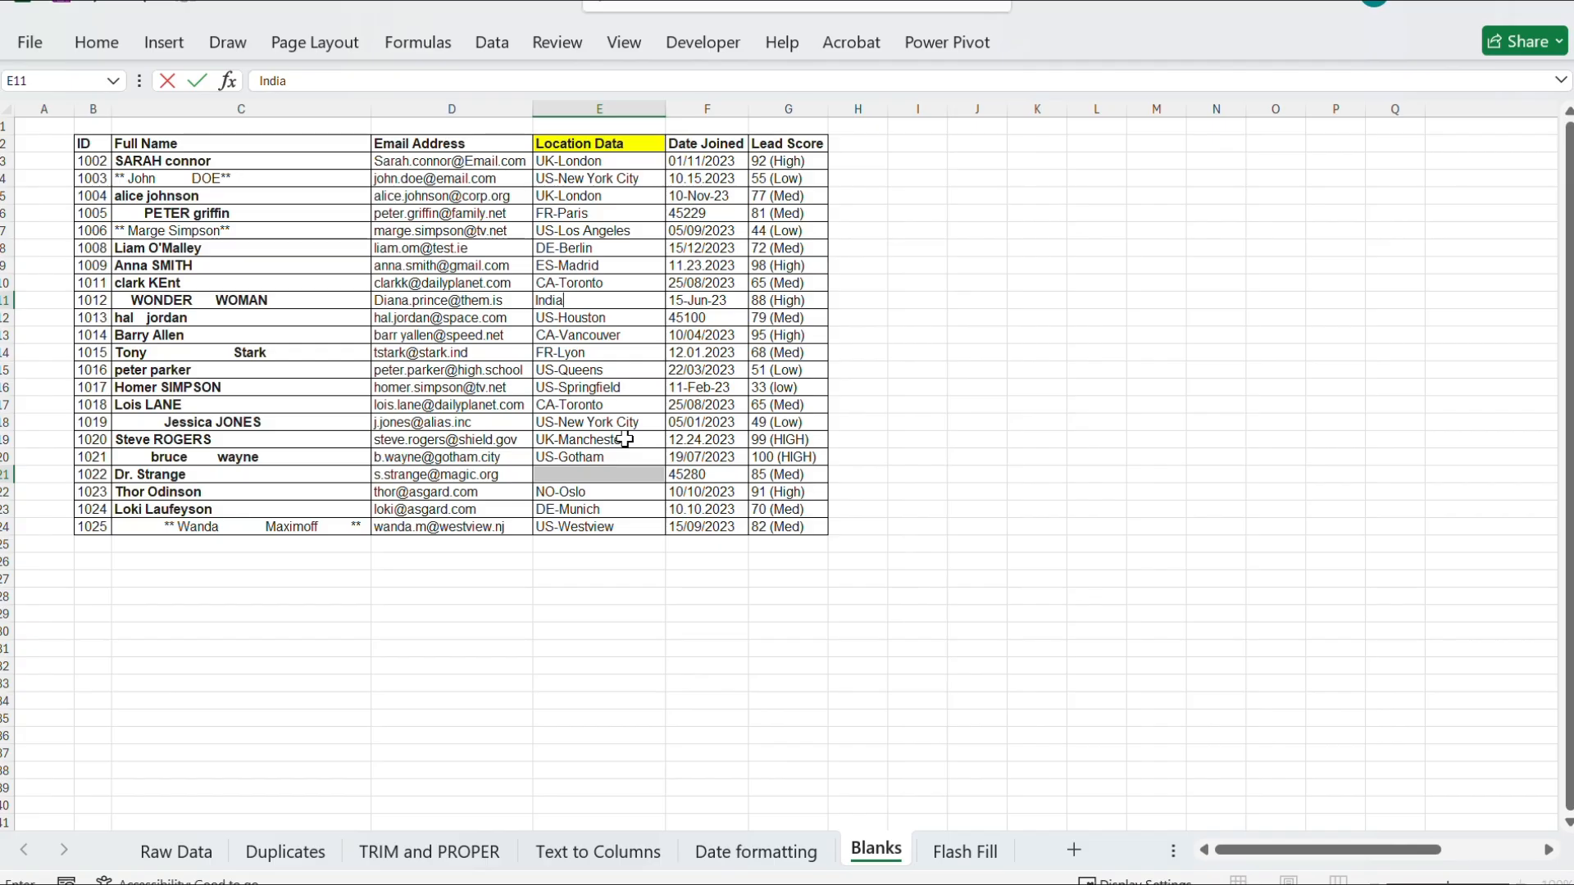
text(-Delhi)
key(ctrl+Return)
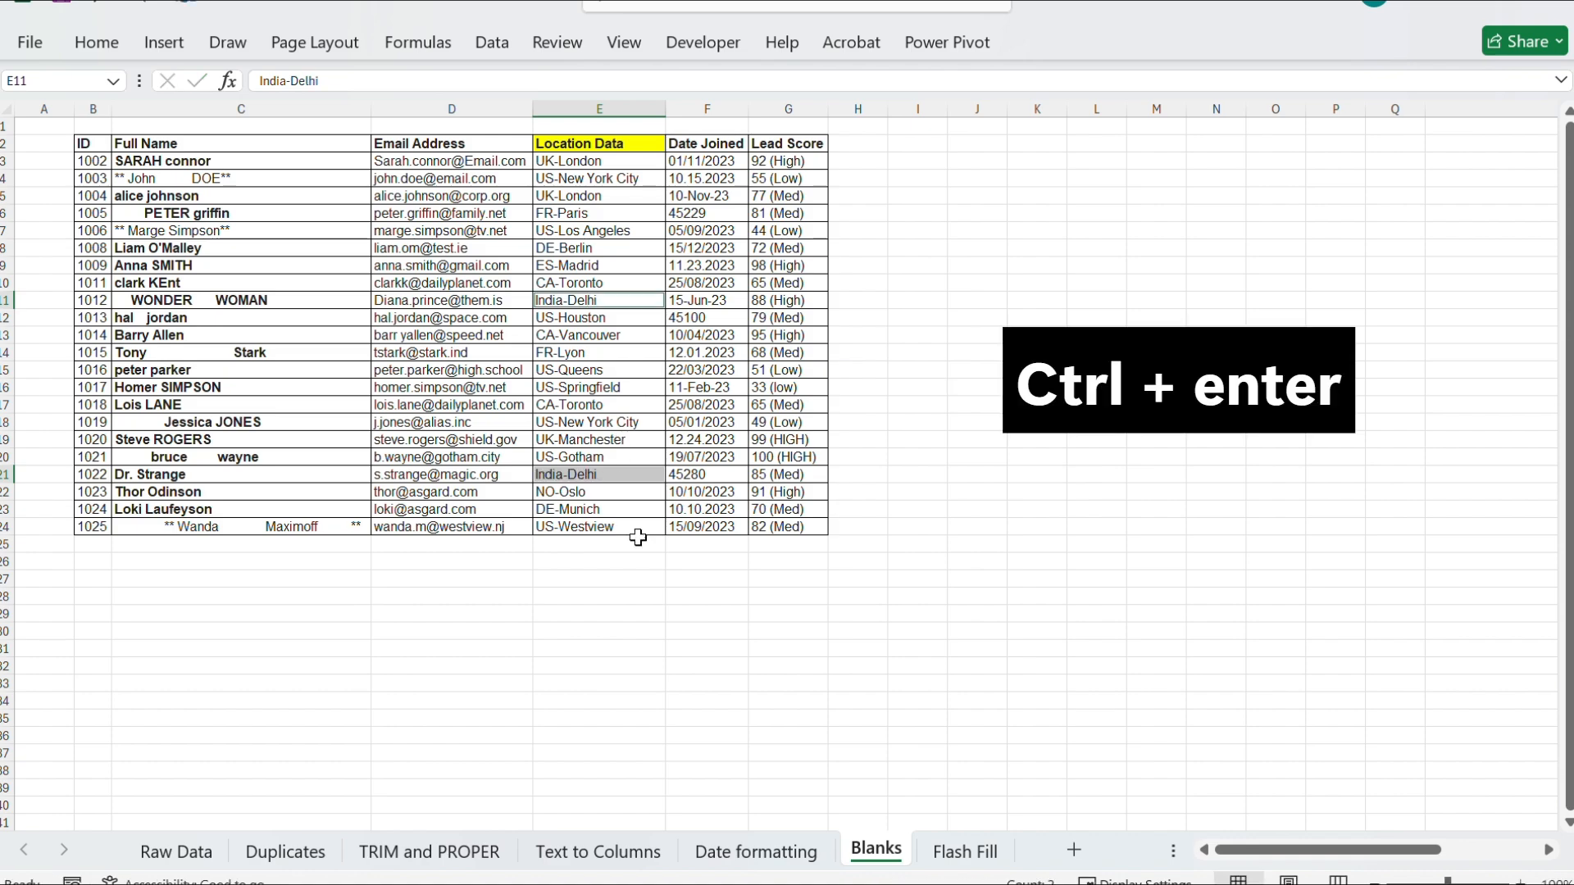
click(625, 564)
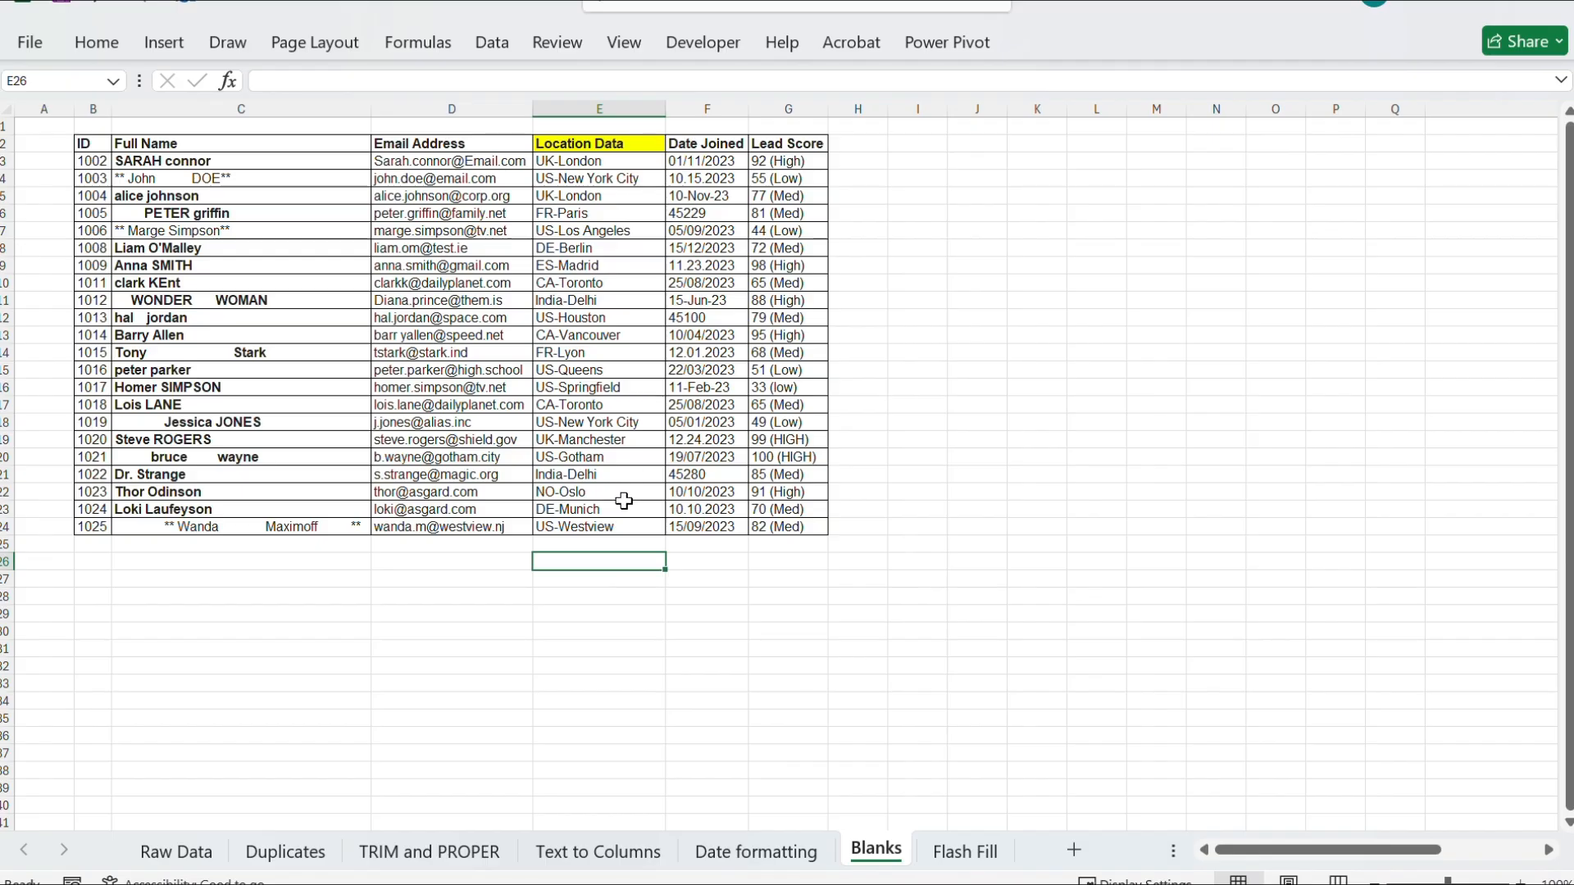
click(608, 107)
click(246, 110)
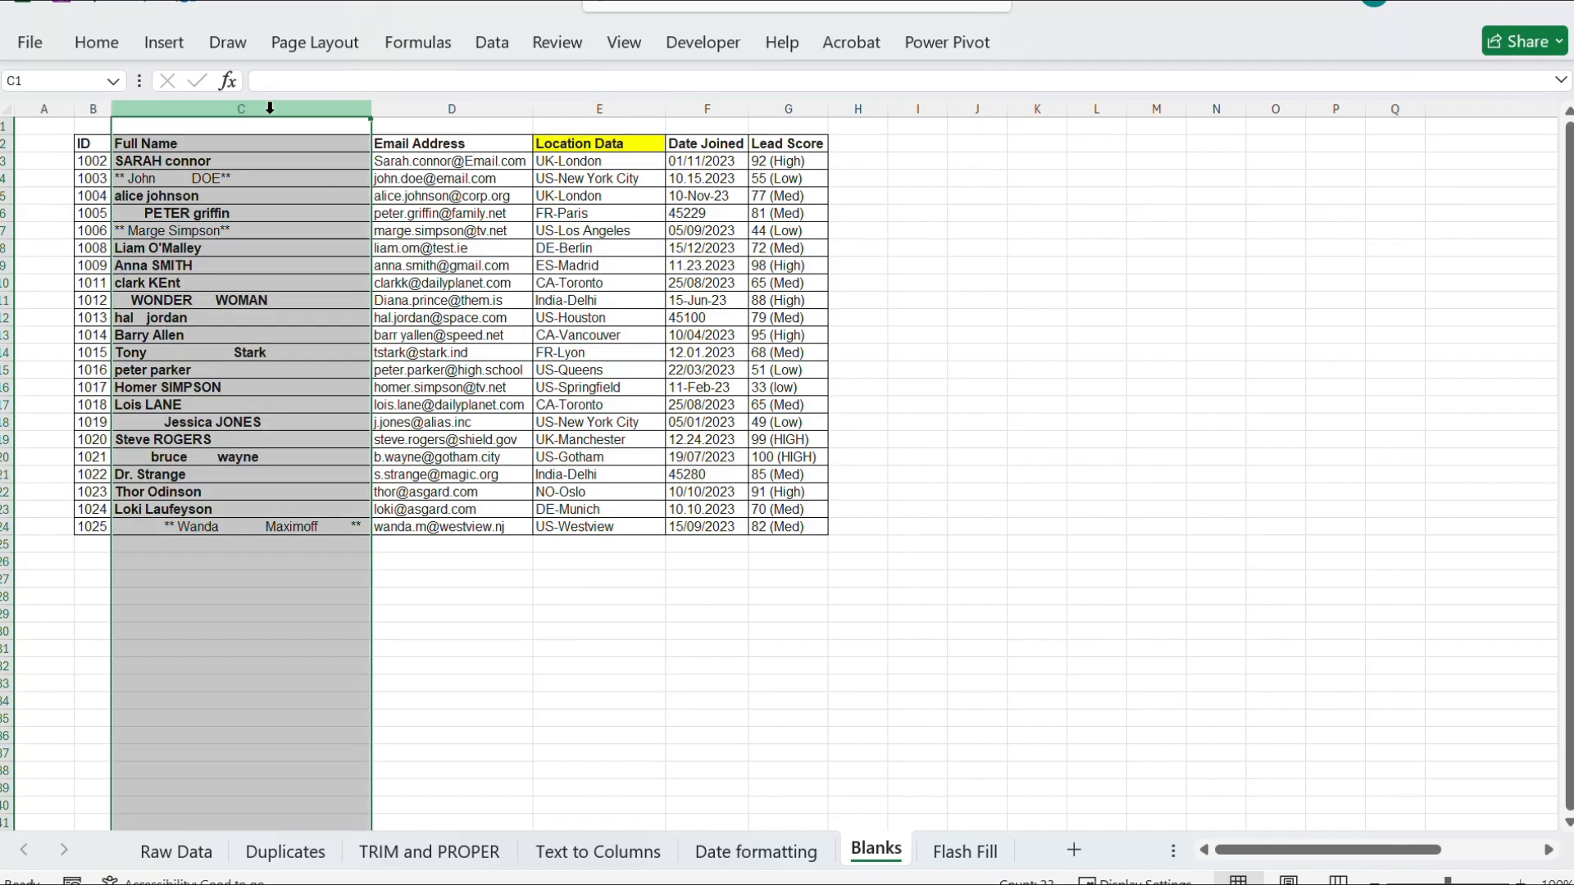
click(592, 106)
click(595, 196)
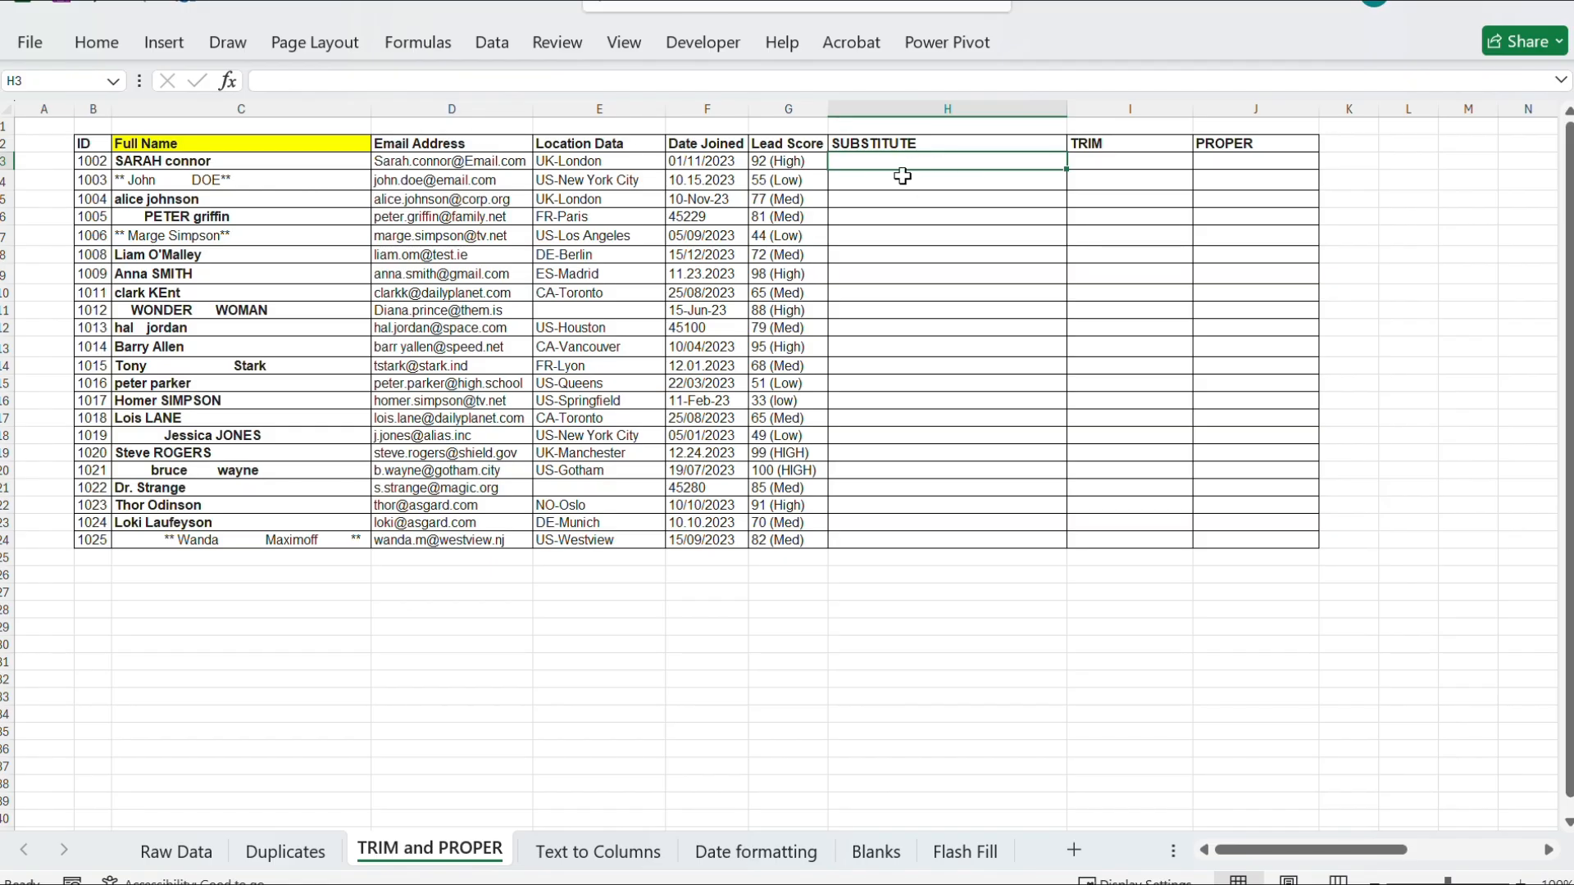
Enter the formula =SUBSTITUTE(C3,"*","") in H3 under SUBSTITUTE to strip asterisks from the first full name.
text(=su)
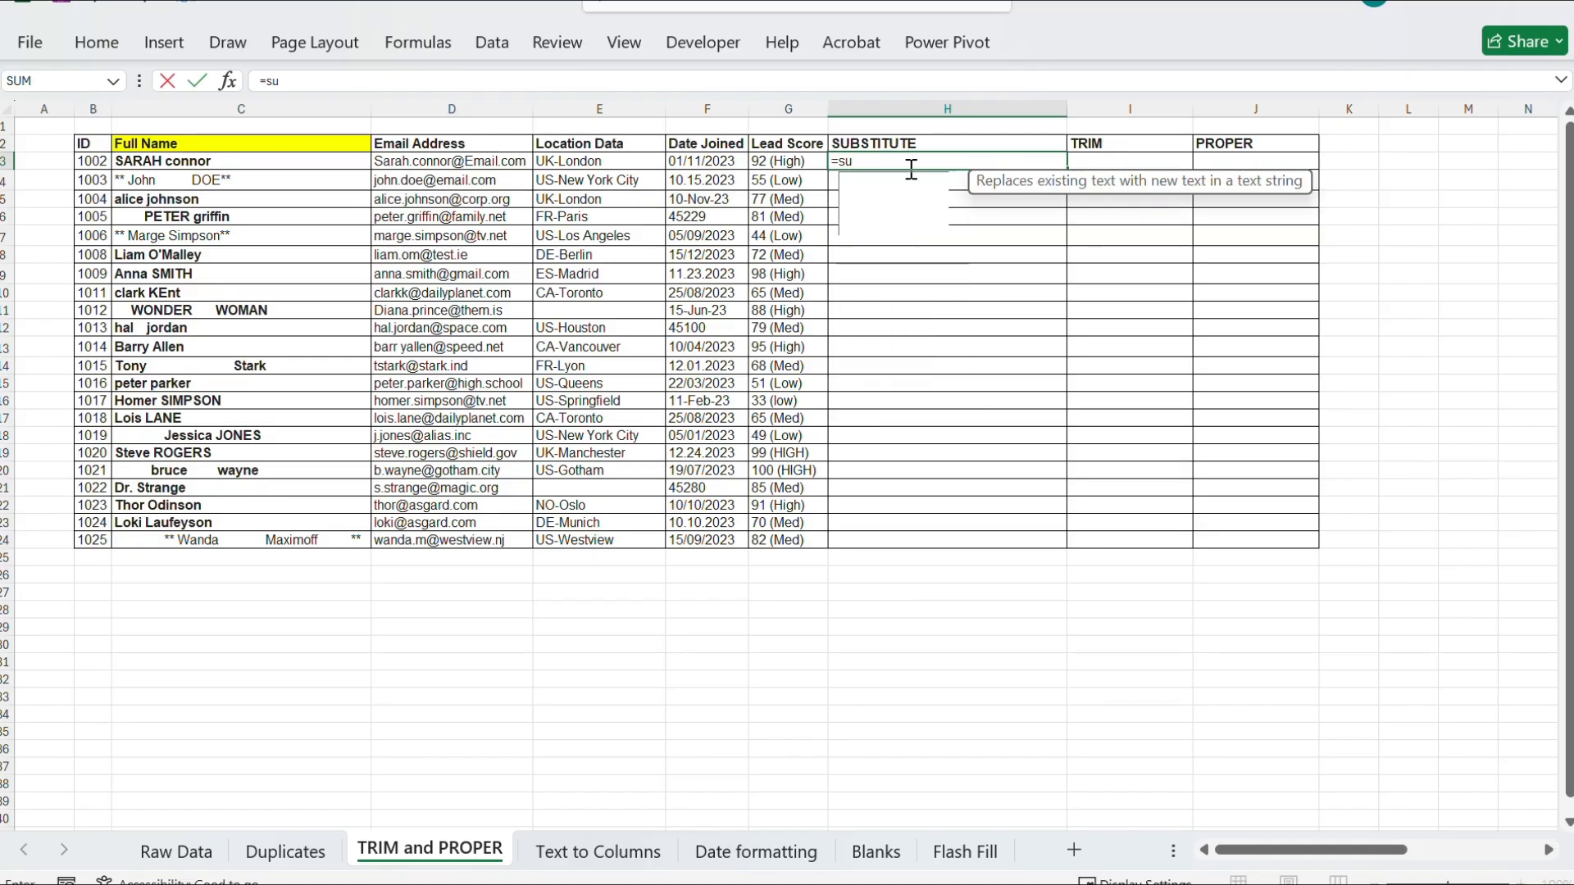
text(bsti)
key(BackSpace)
key(BackSpace)
text(sti)
key(Tab)
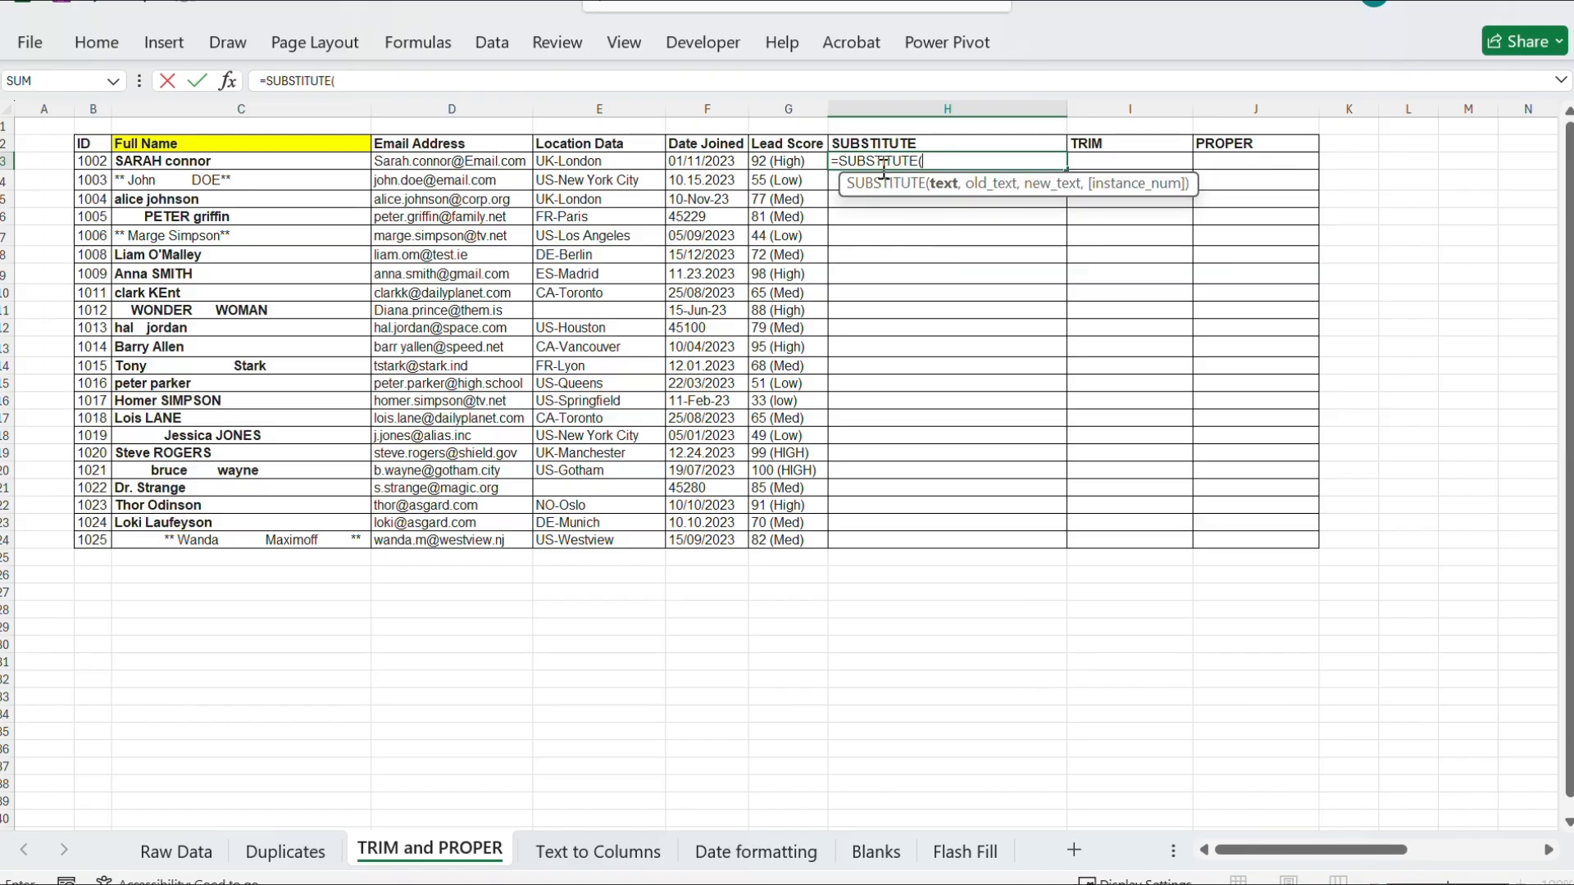
click(260, 162)
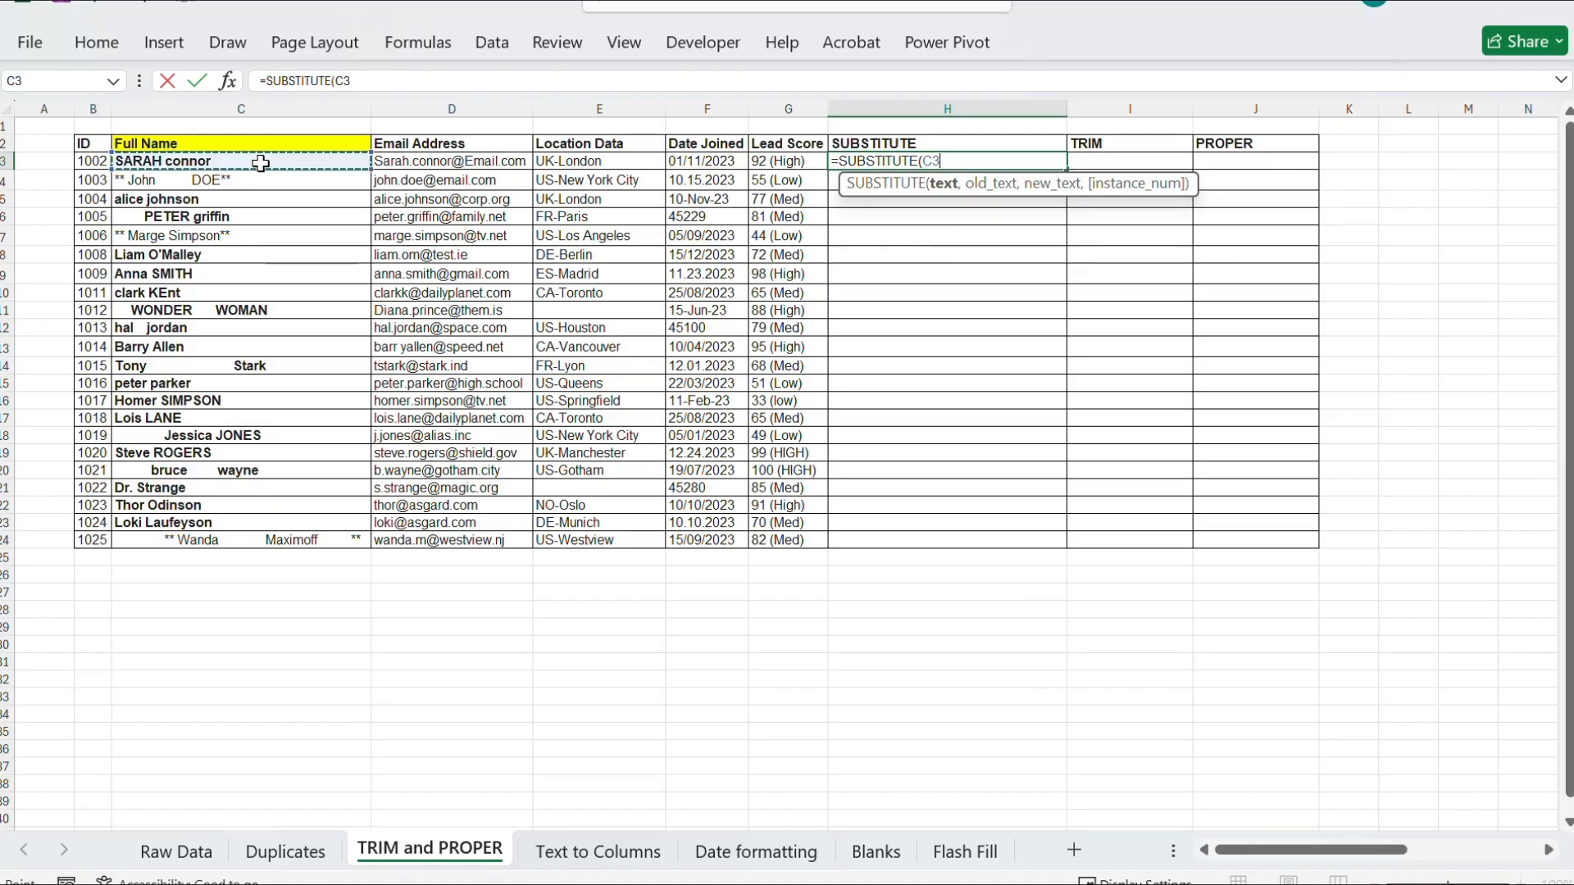
text(,"*)
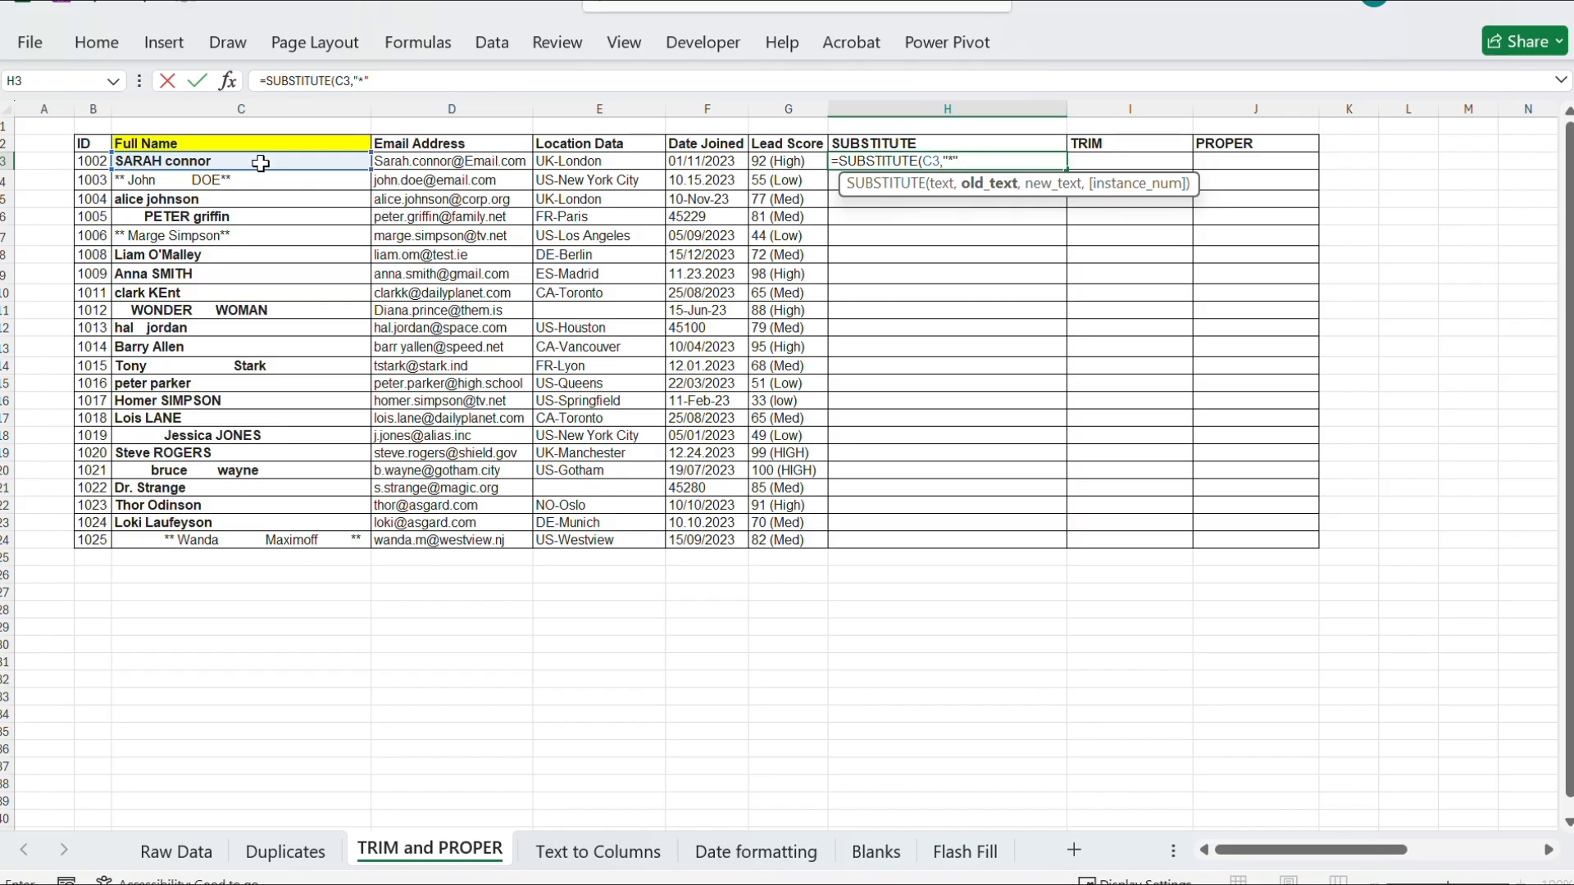
text(",)
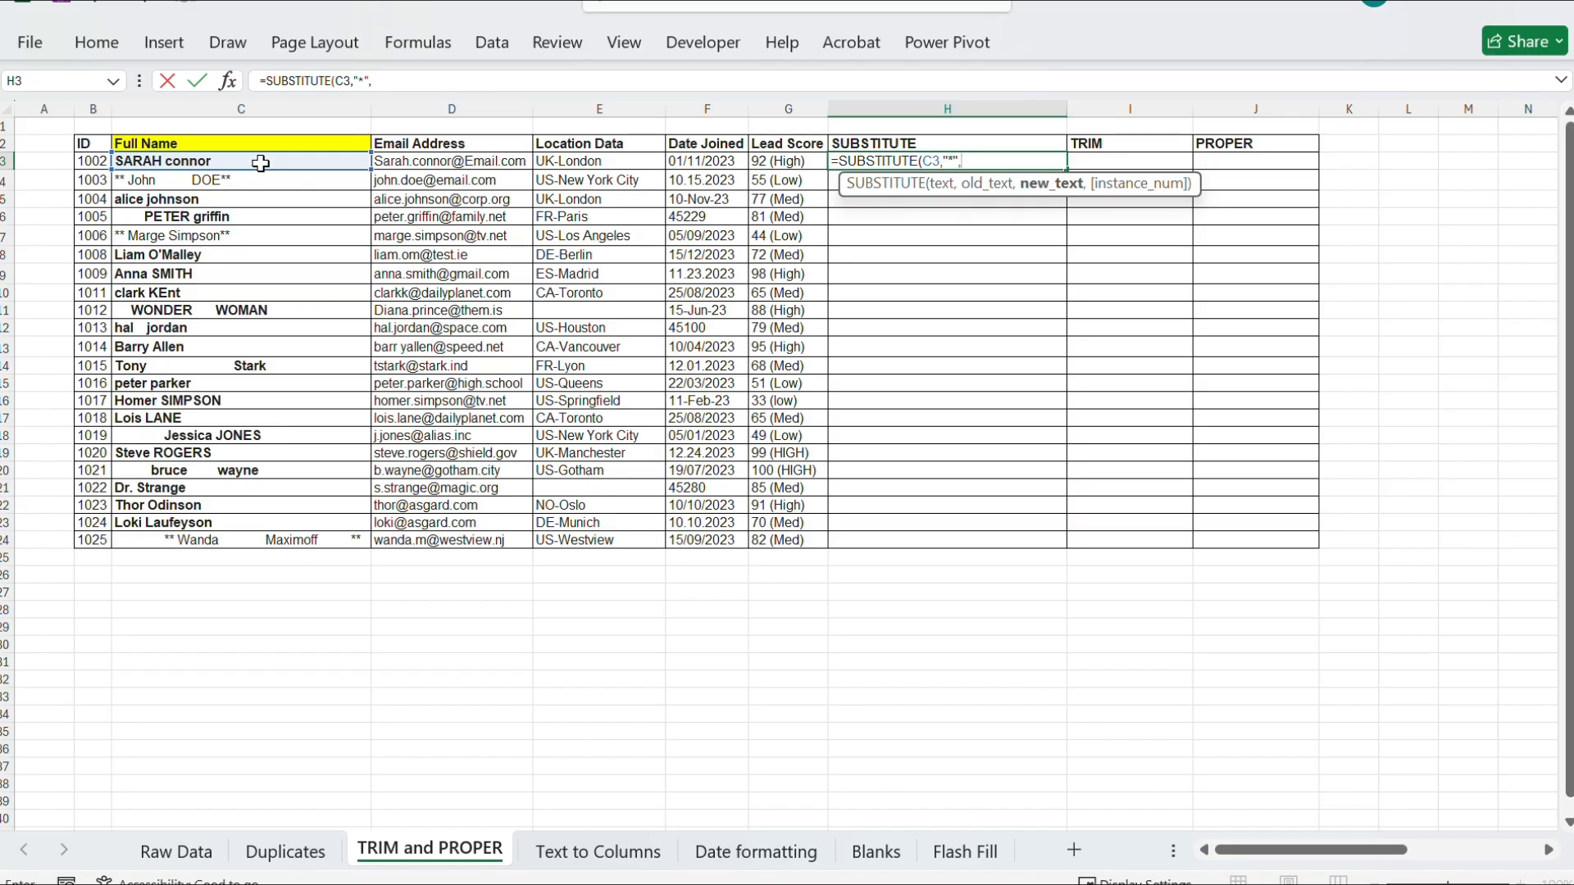
text(""))
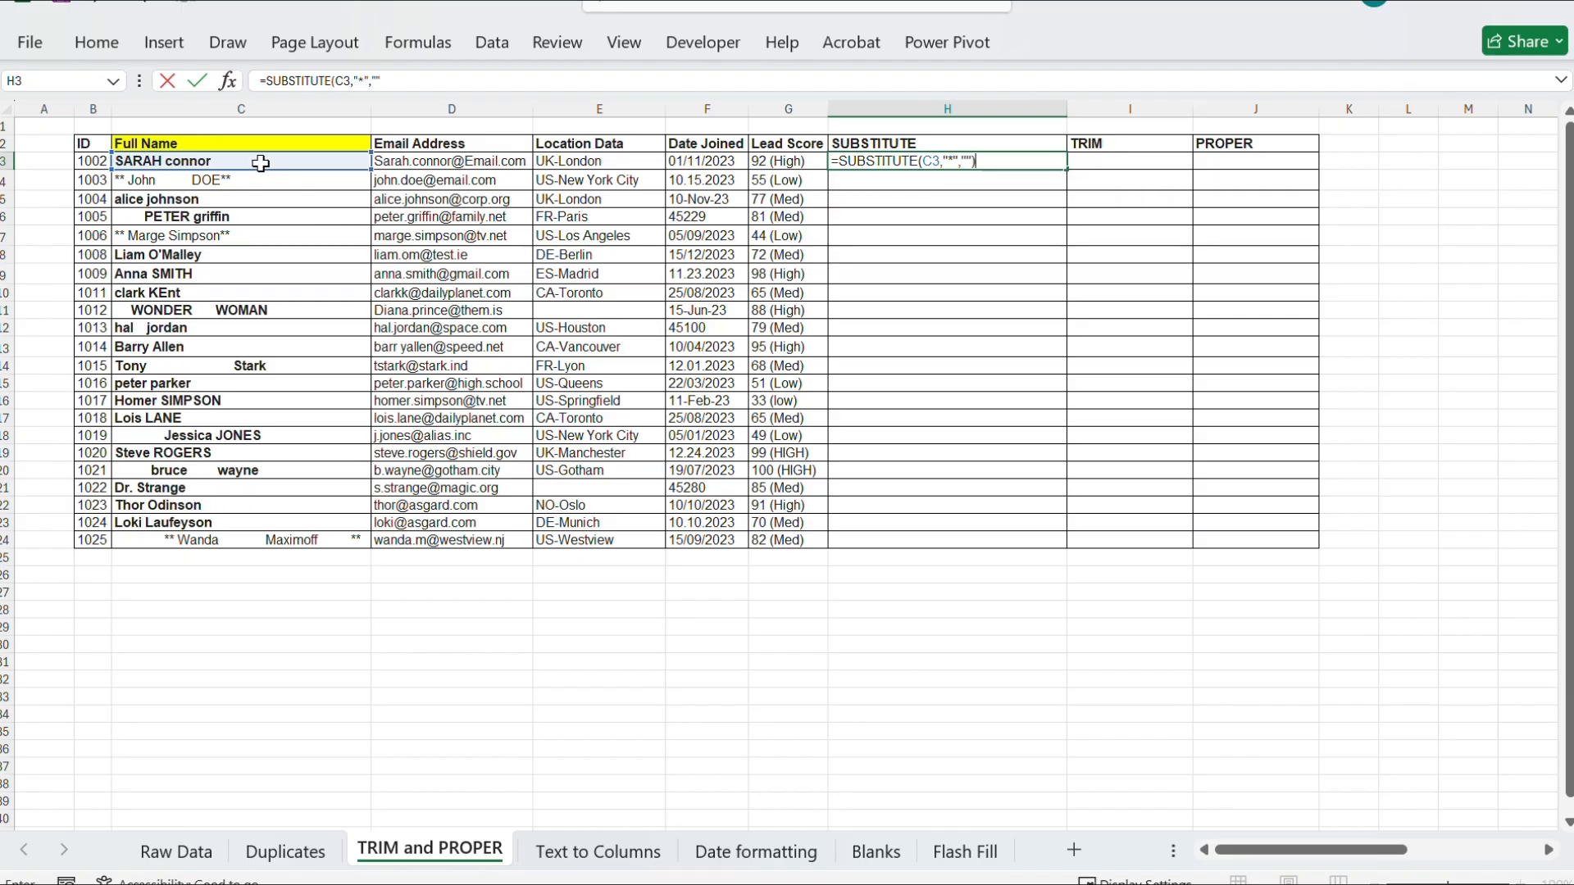
key(ctrl+Return)
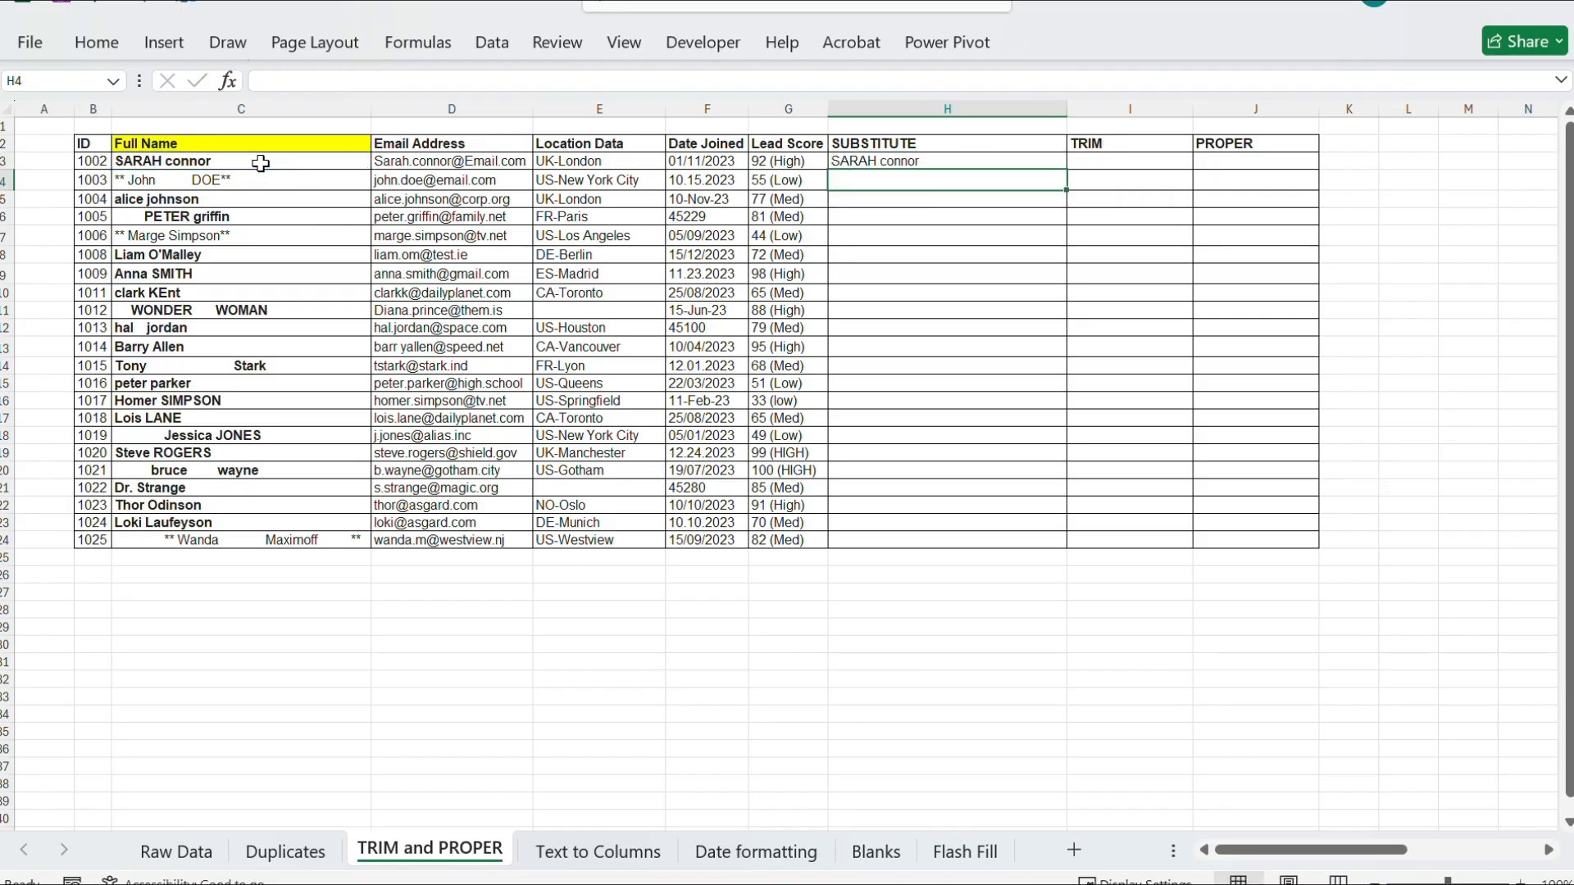
Copy the SUBSTITUTE formula from H3 down through H24 and compare the second record's original name with its cleaned version.
key(ctrl+c)
key(Left)
key(ctrl+Down)
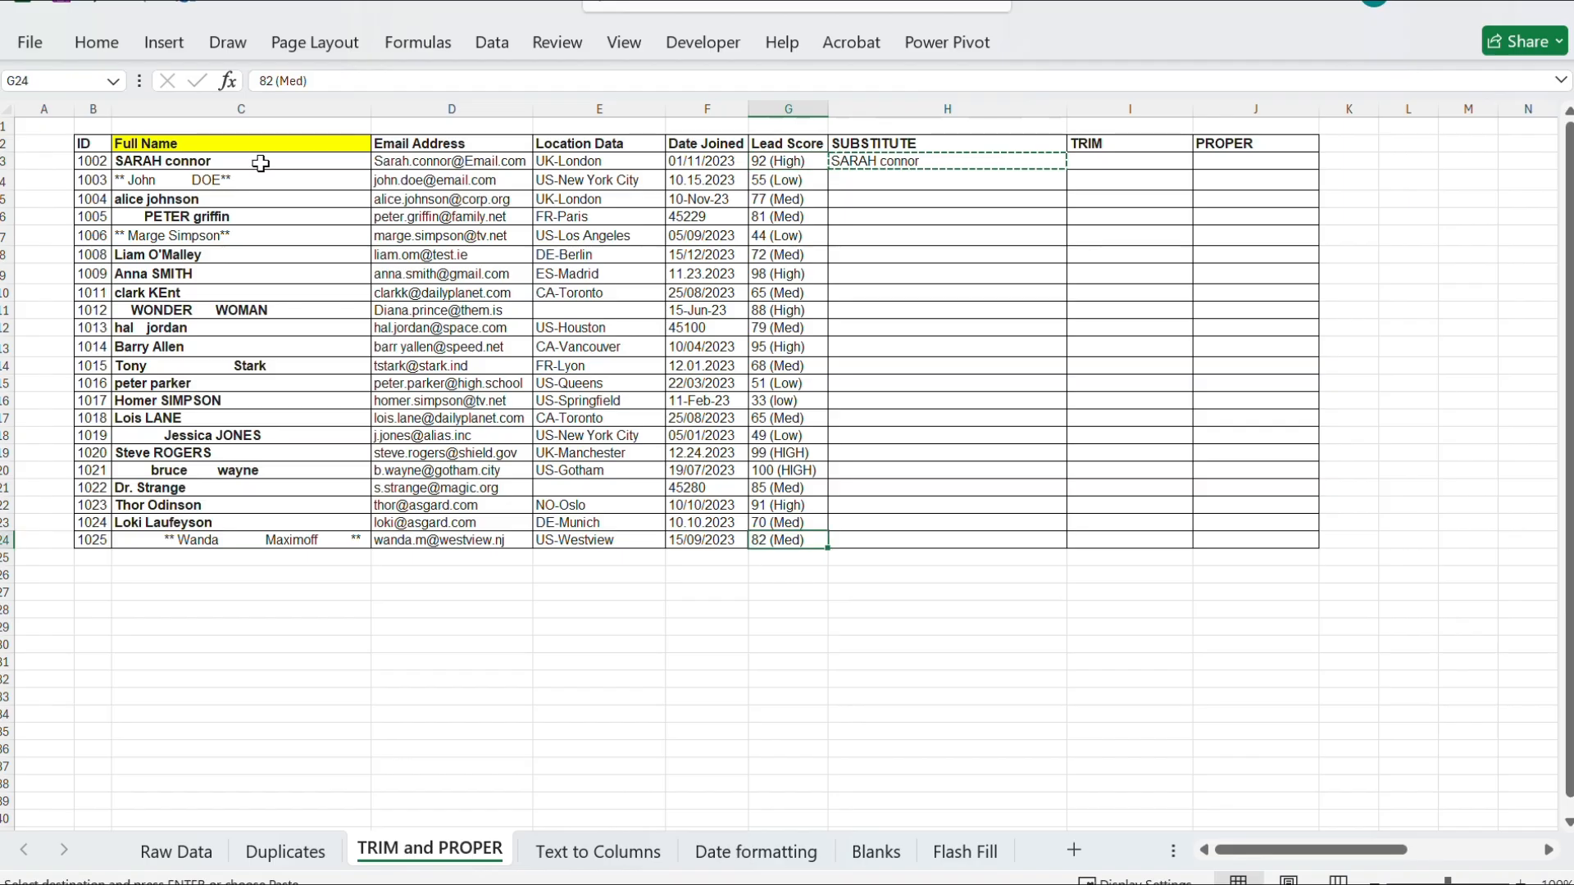
key(Right)
key(ctrl+shift+Up)
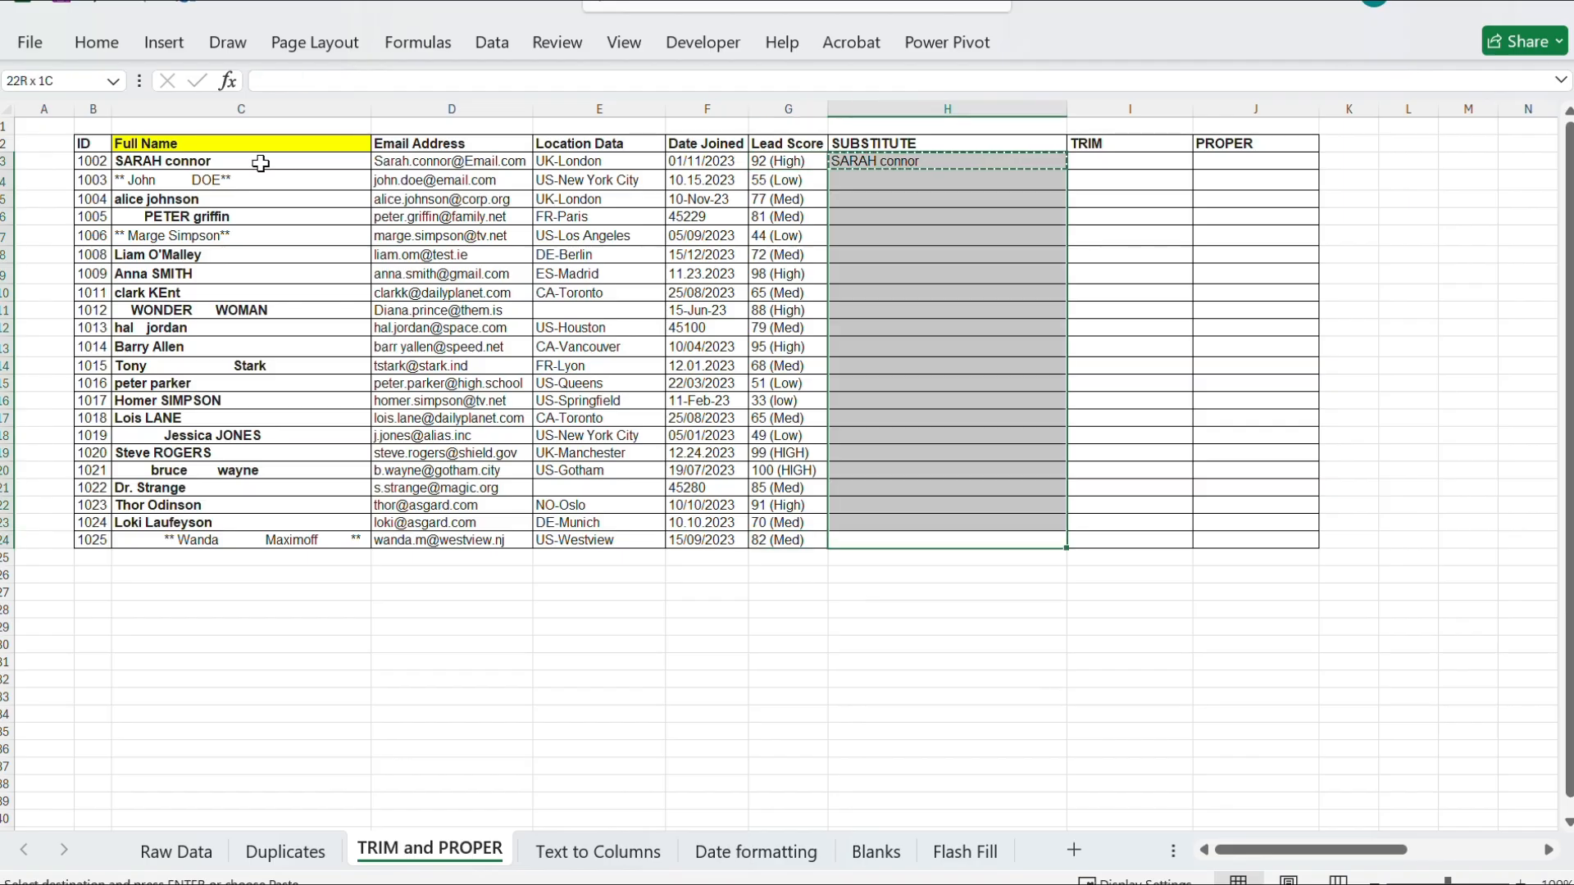
key(ctrl+v)
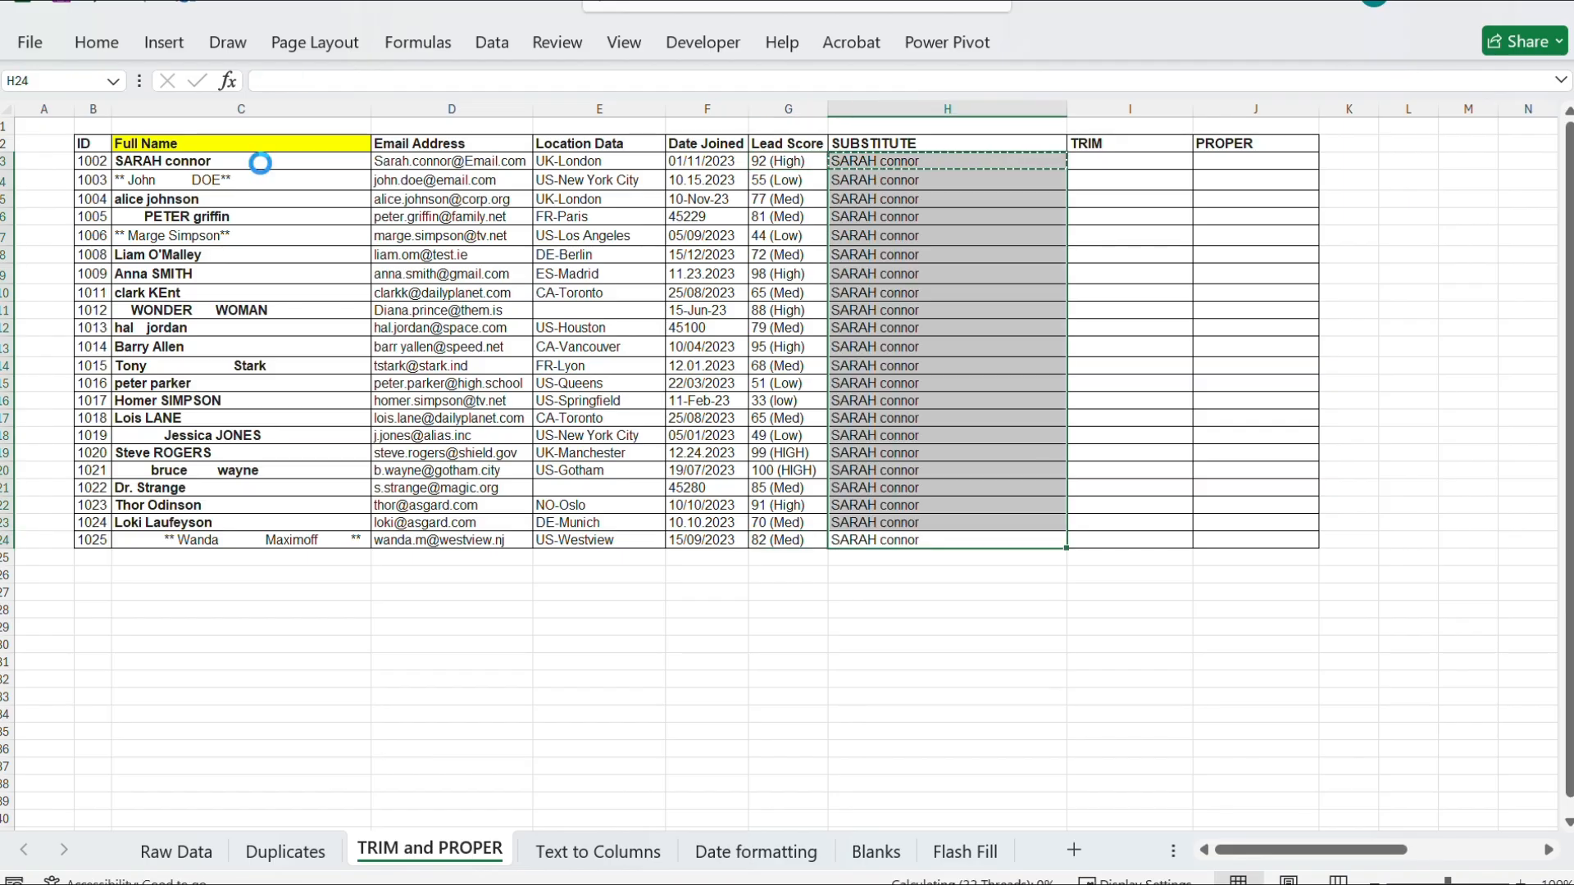
key(Escape)
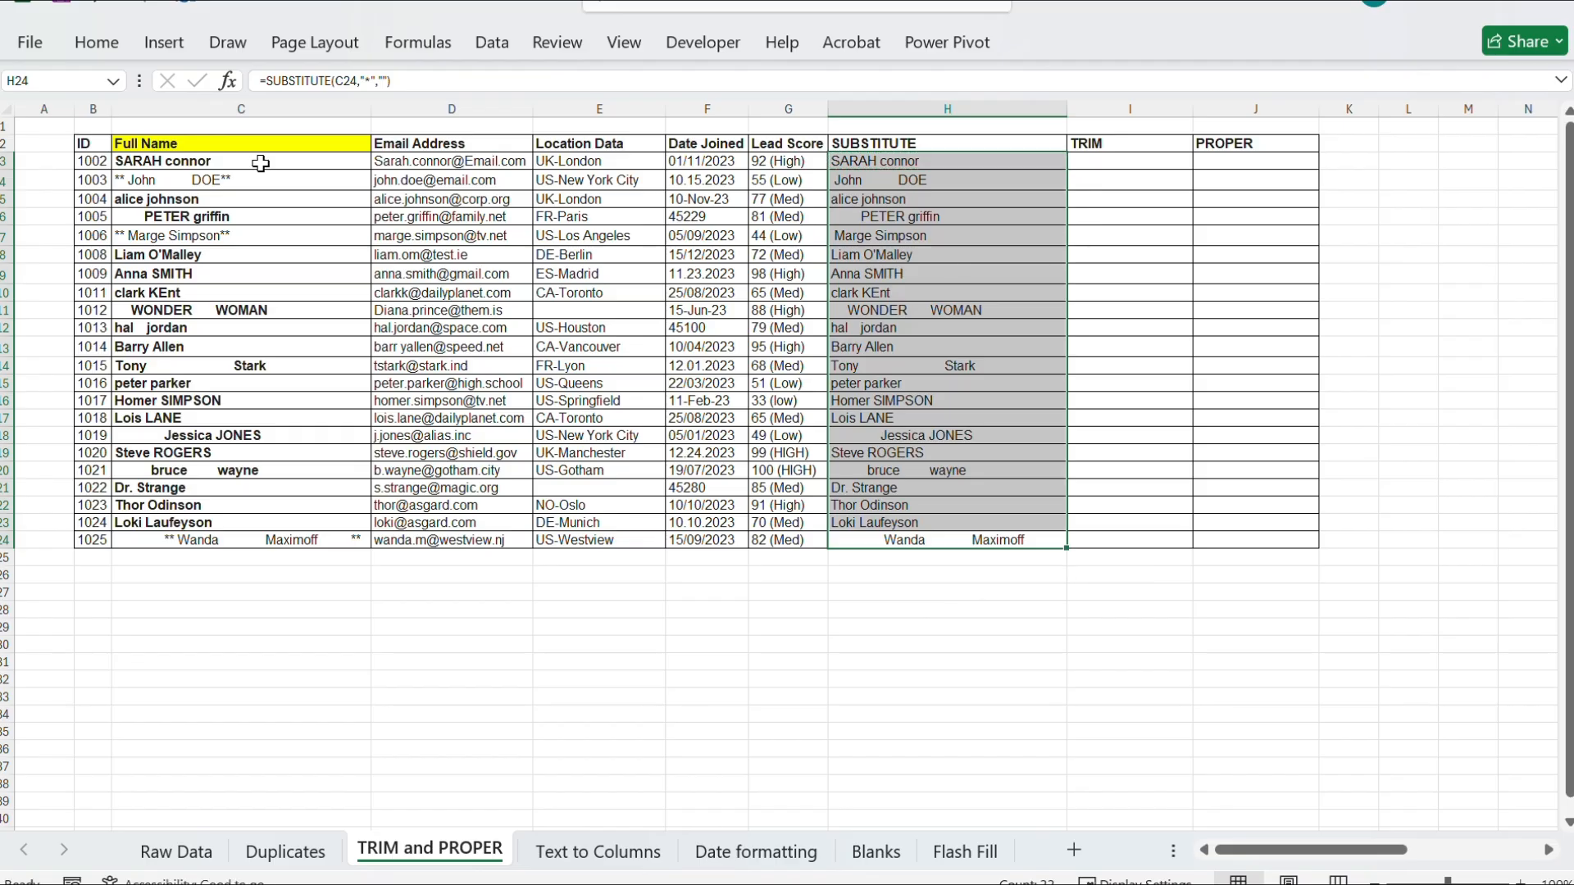
click(277, 181)
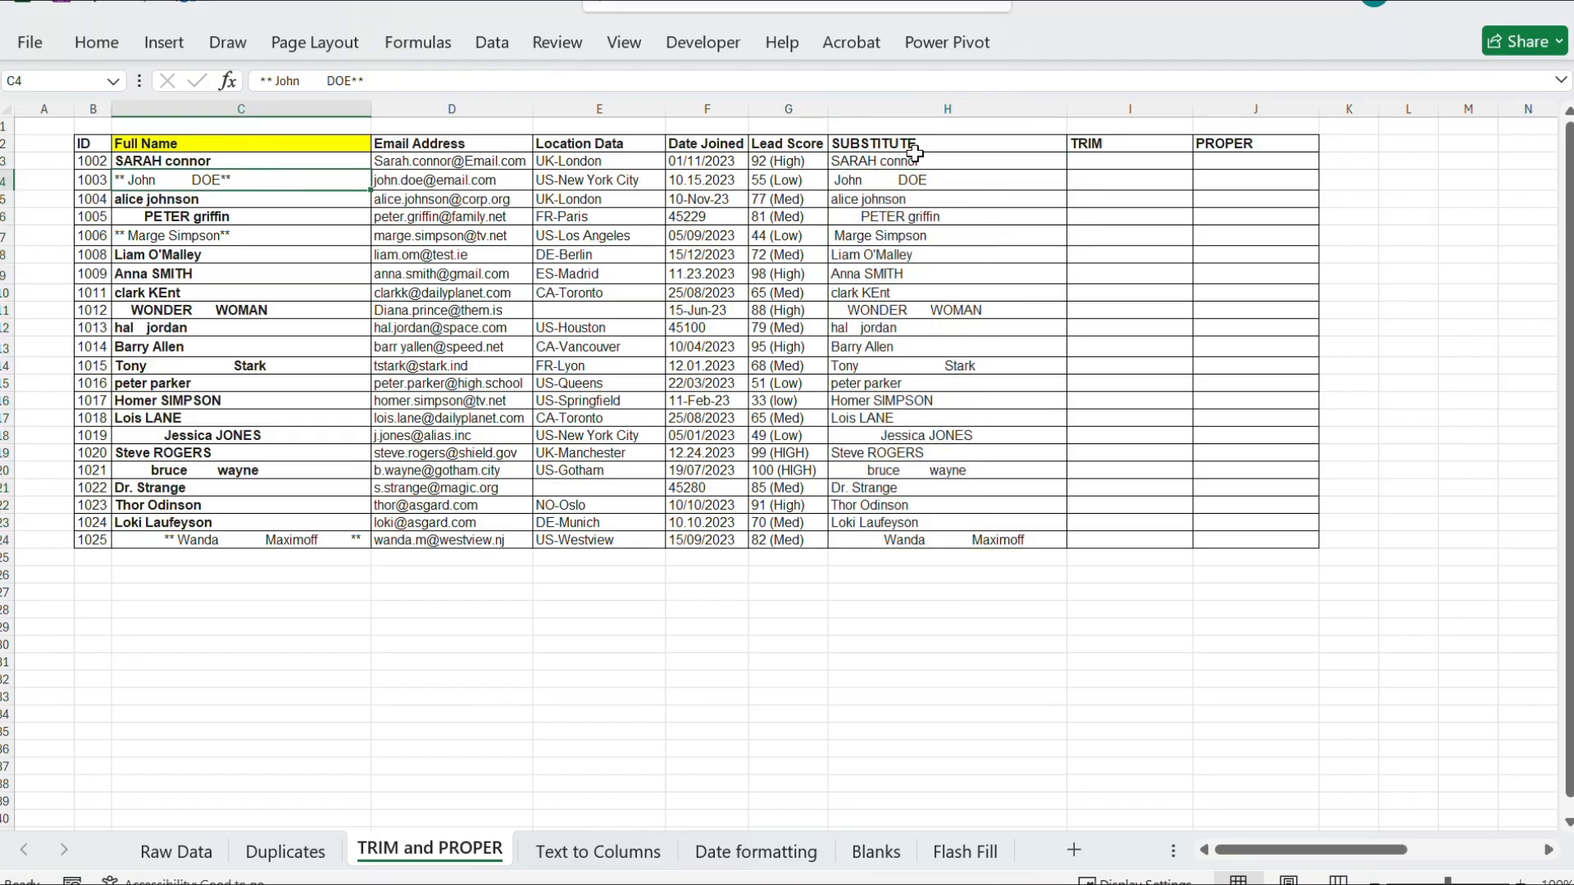
click(912, 178)
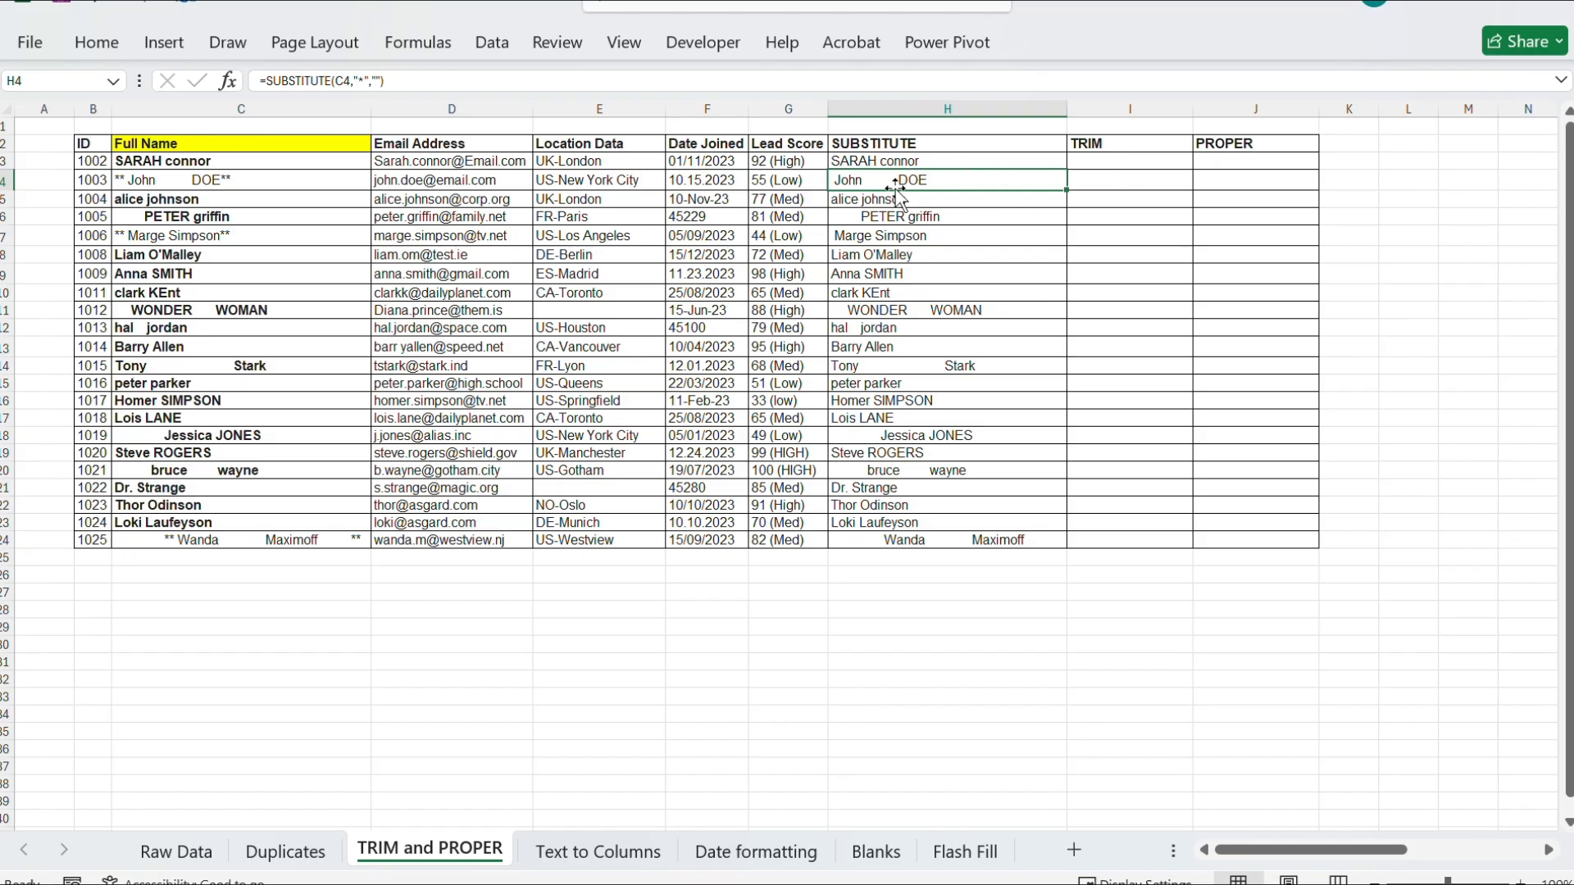
Enter the formula =TRIM(H3) in I3 under TRIM to remove extra spaces from the first substituted name.
click(1119, 161)
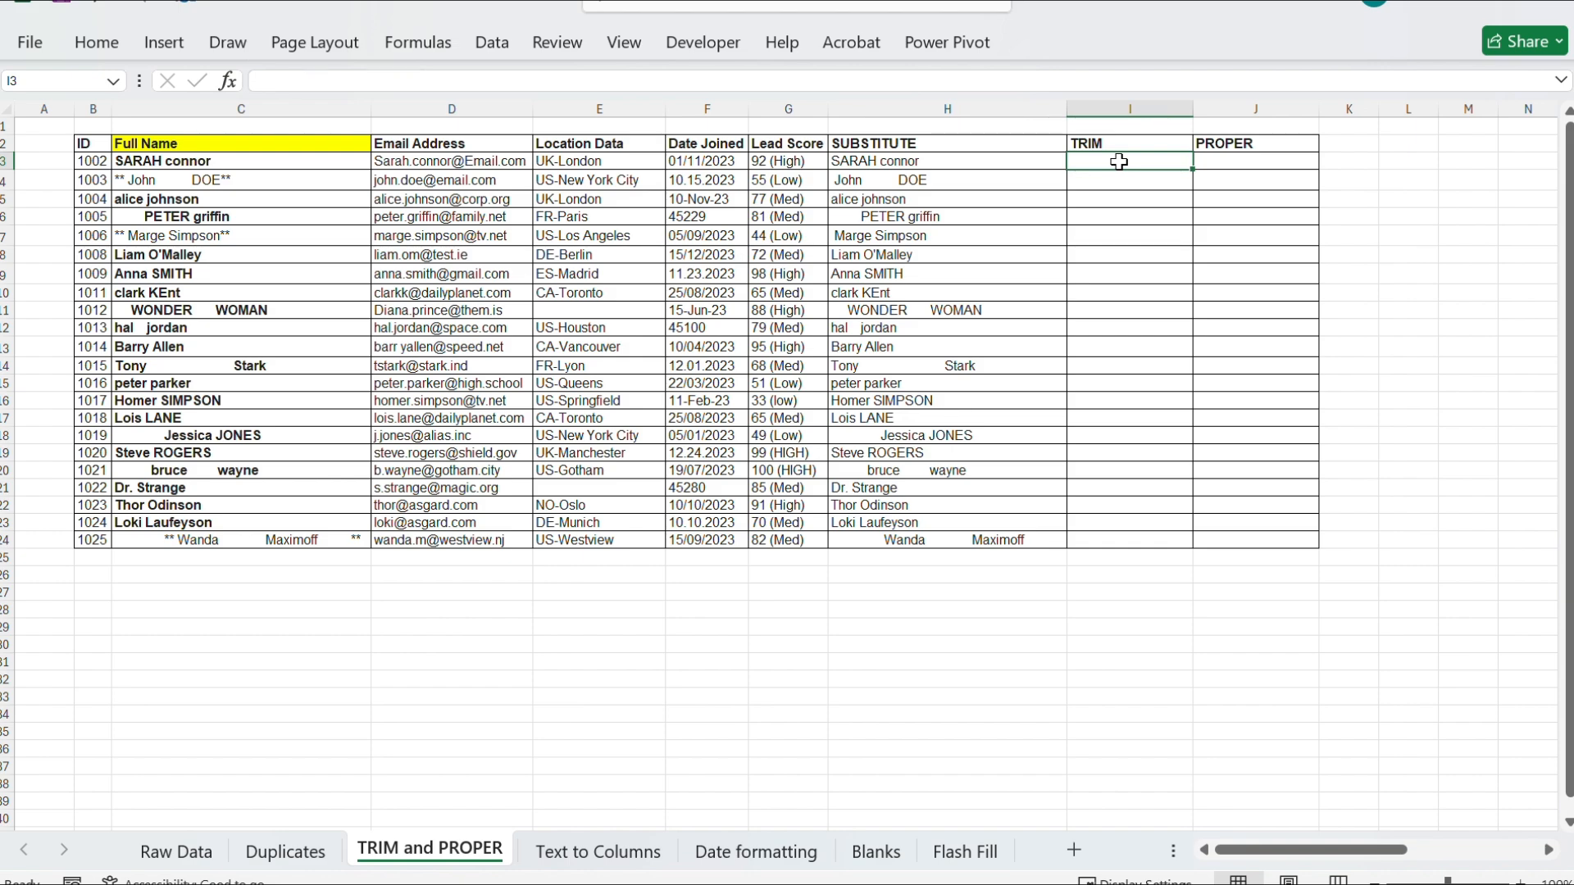
text(=trim)
key(Tab)
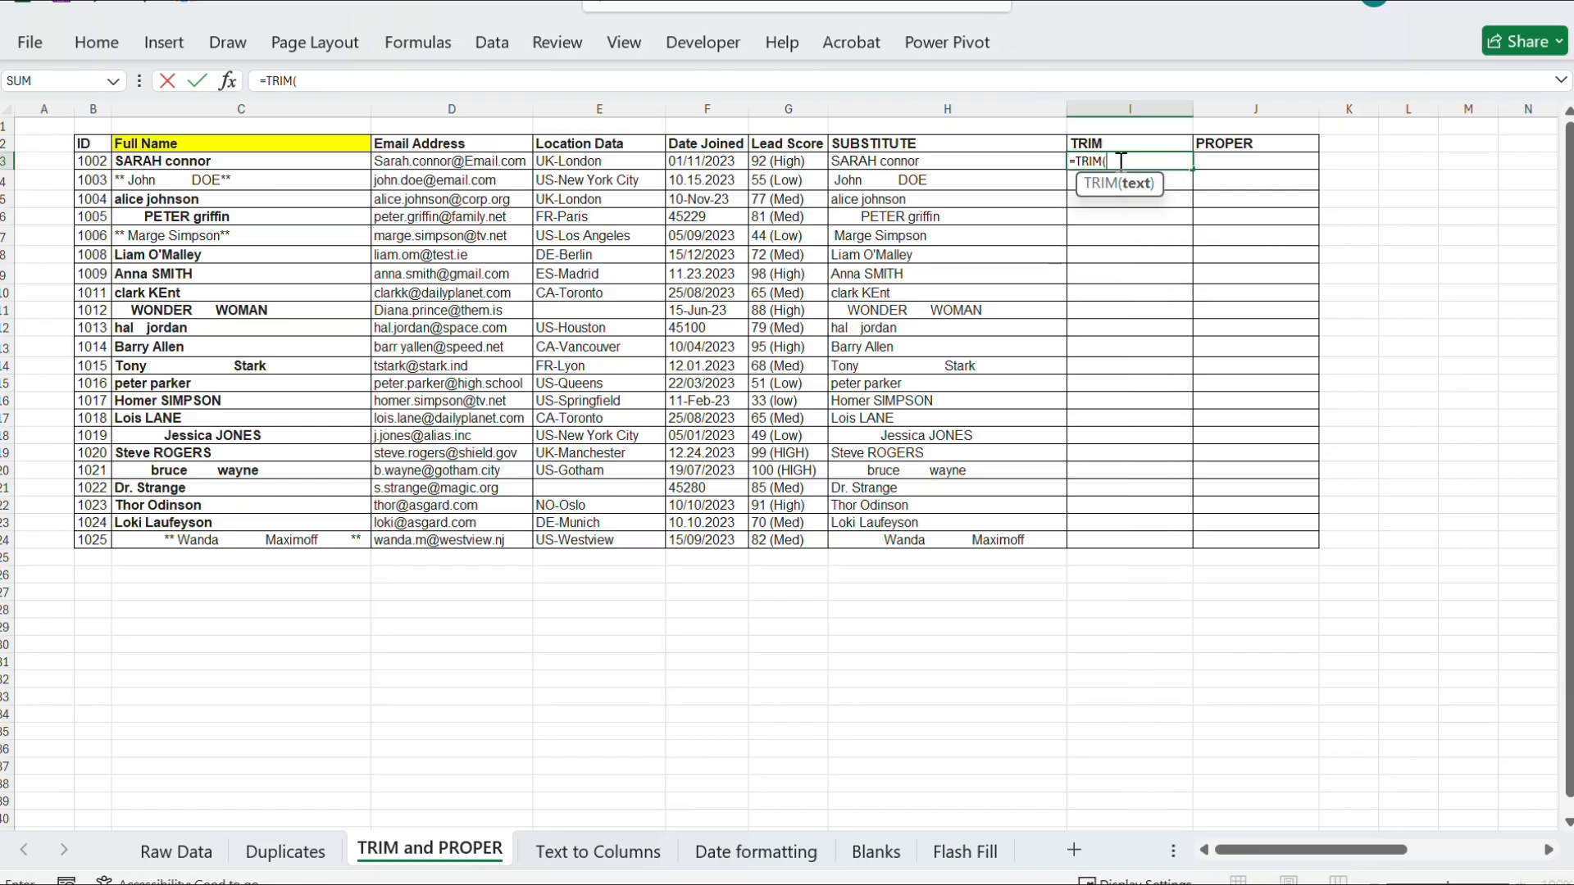
key(Left)
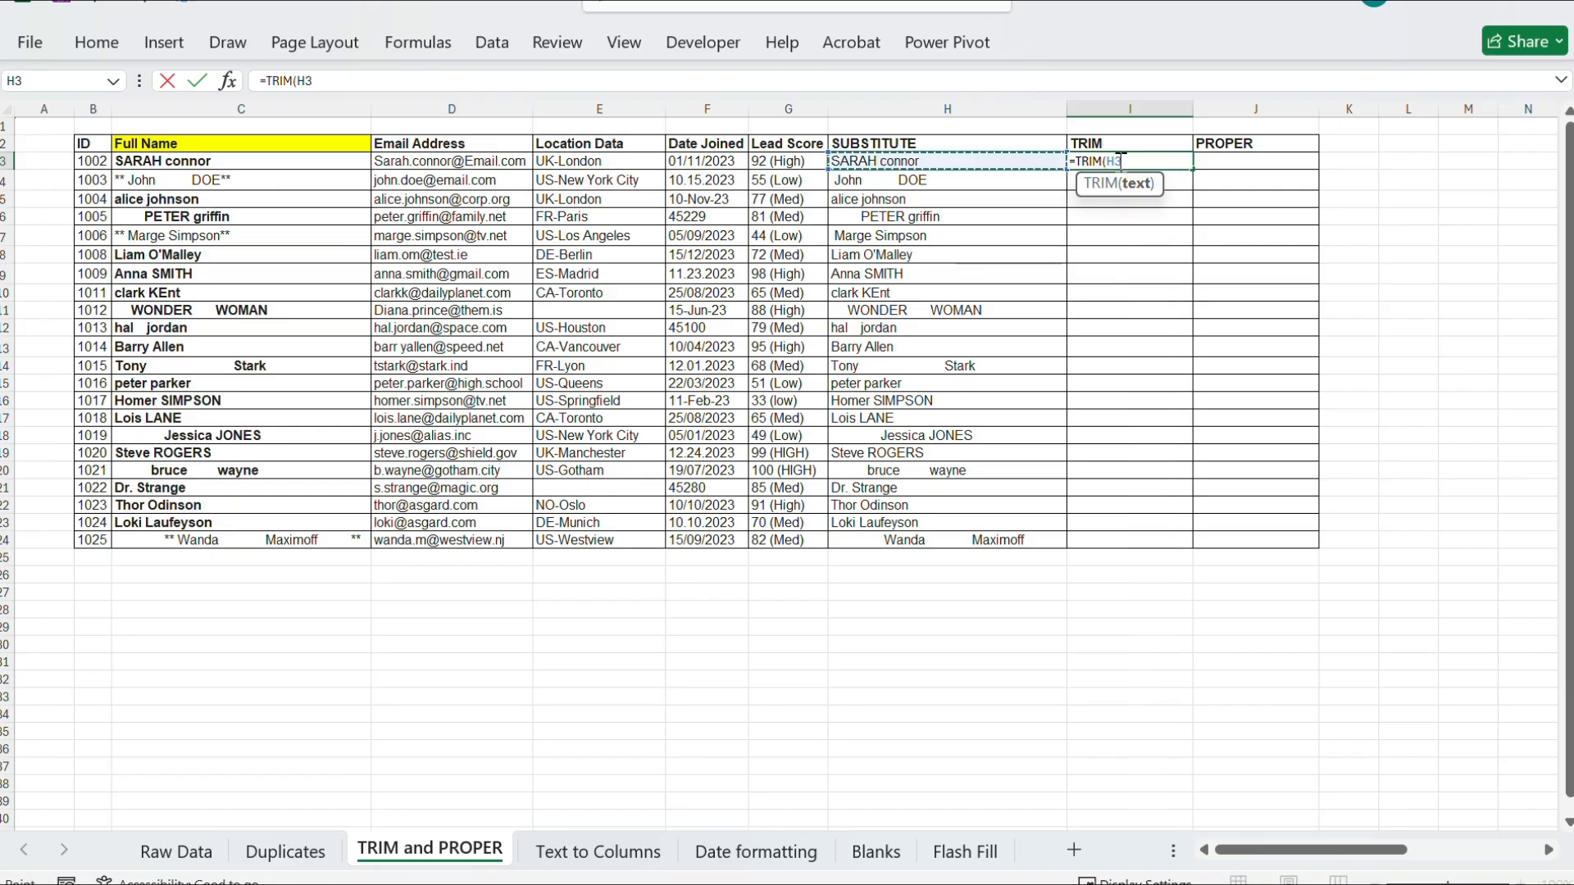
text())
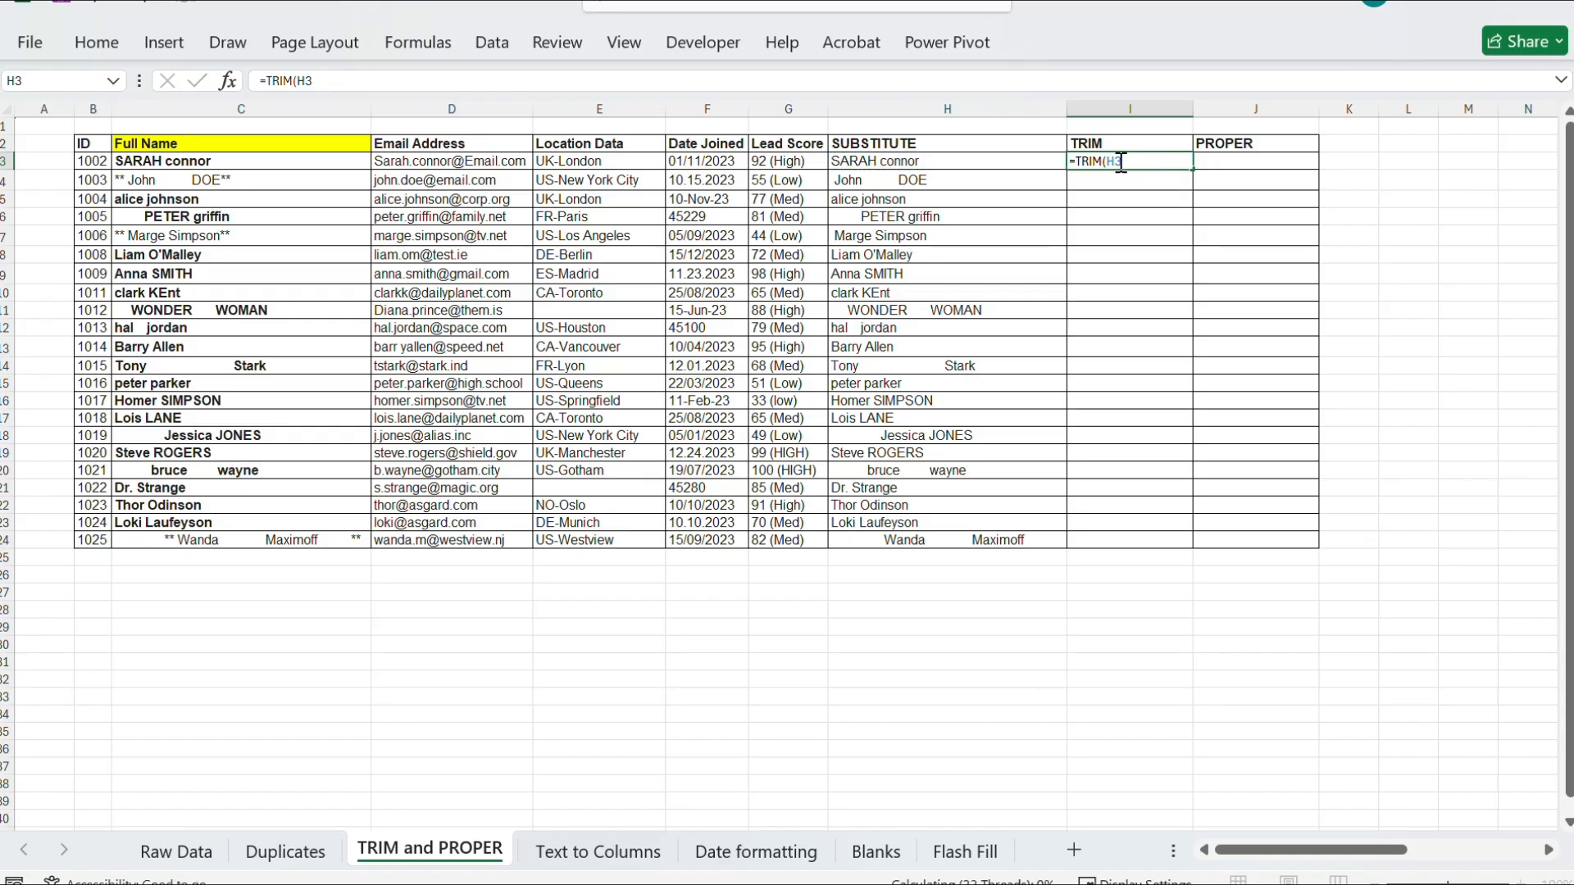
key(Return)
Copy the TRIM formula from I3 down through I24 so every name has its extra spaces removed.
click(1119, 162)
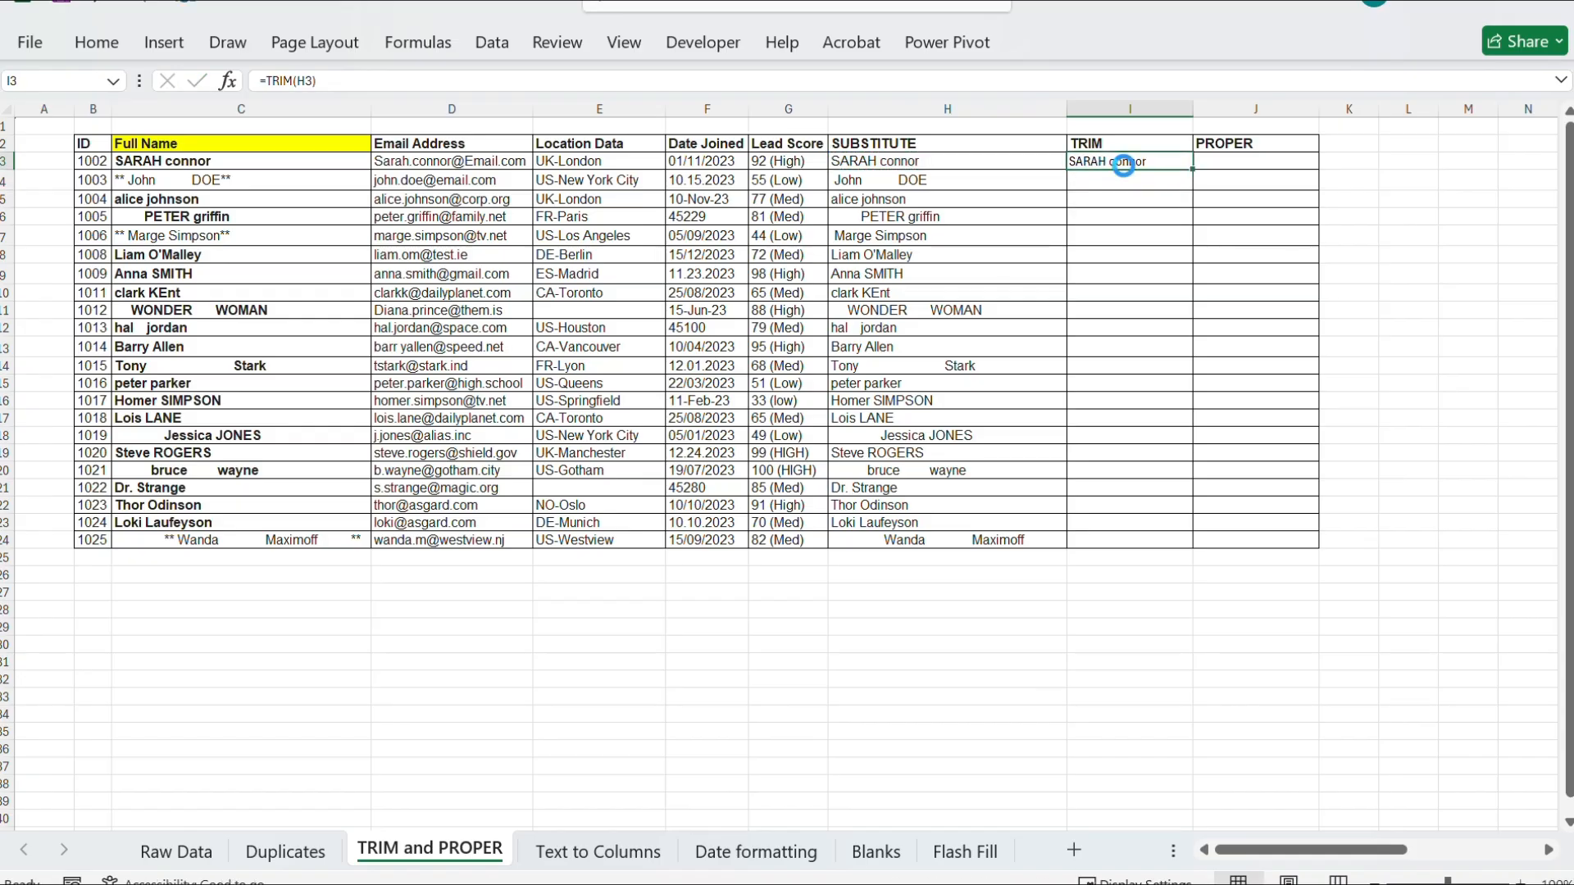
key(ctrl+c)
key(shift+Down)
key(shift+Down)
key(shift+Down)
key(shift+Down)
key(shift+Down)
key(shift+Down)
key(shift+Down)
key(shift+Down)
key(shift+Down)
key(shift+Down)
key(shift+Down)
key(shift+Down)
key(shift+Down)
key(shift+Down)
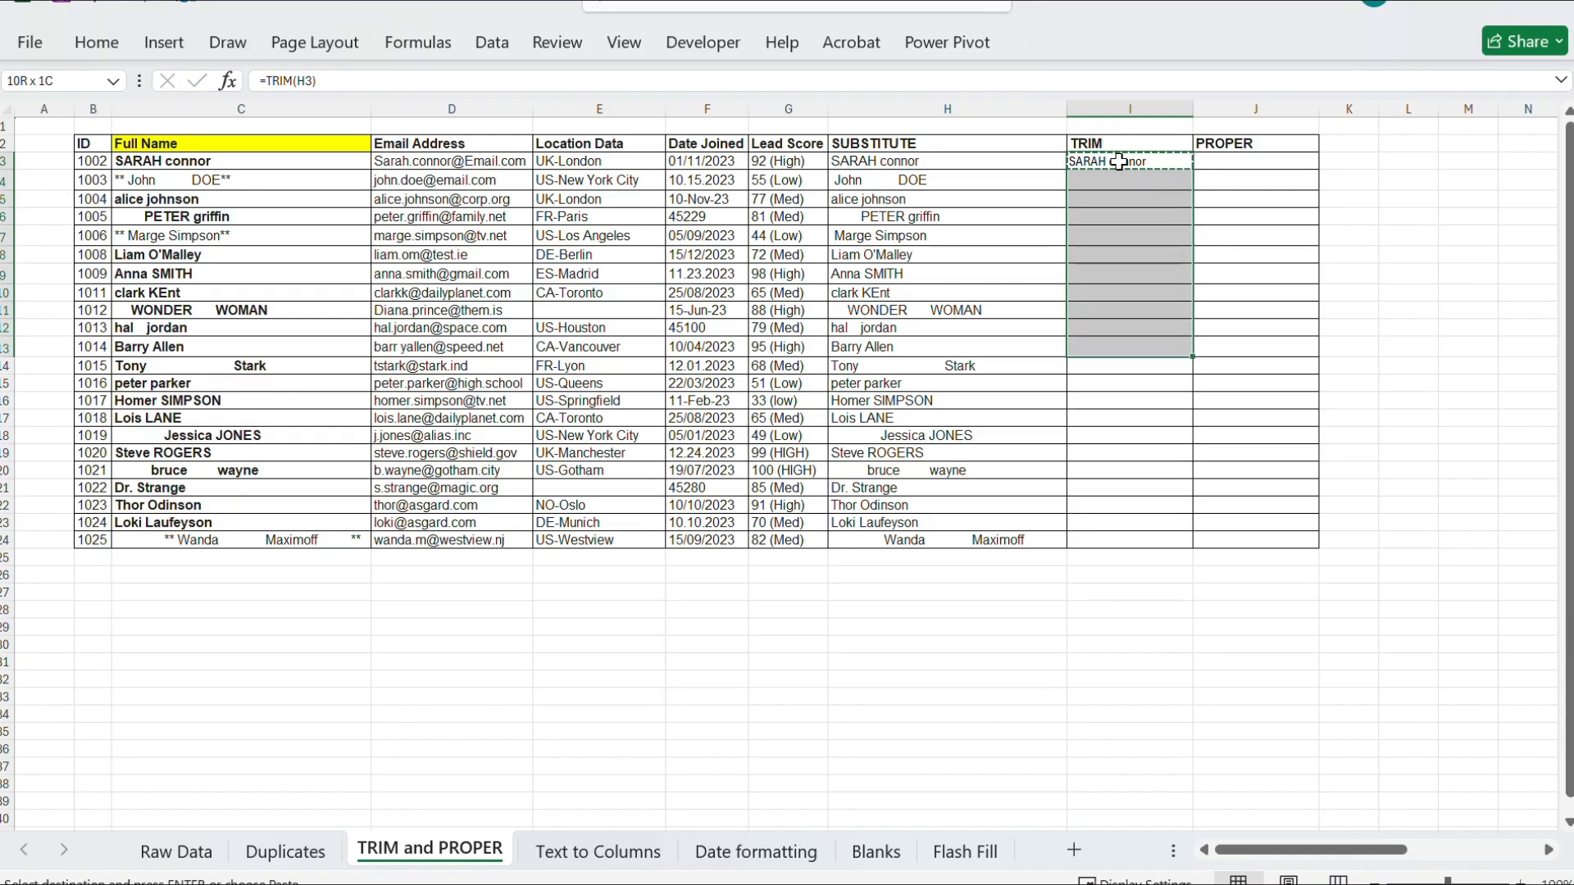
key(shift+Down)
key(shift+Down)
key(shift+Down)
key(shift+Down)
key(shift+Down)
key(shift+Down)
key(shift+Down)
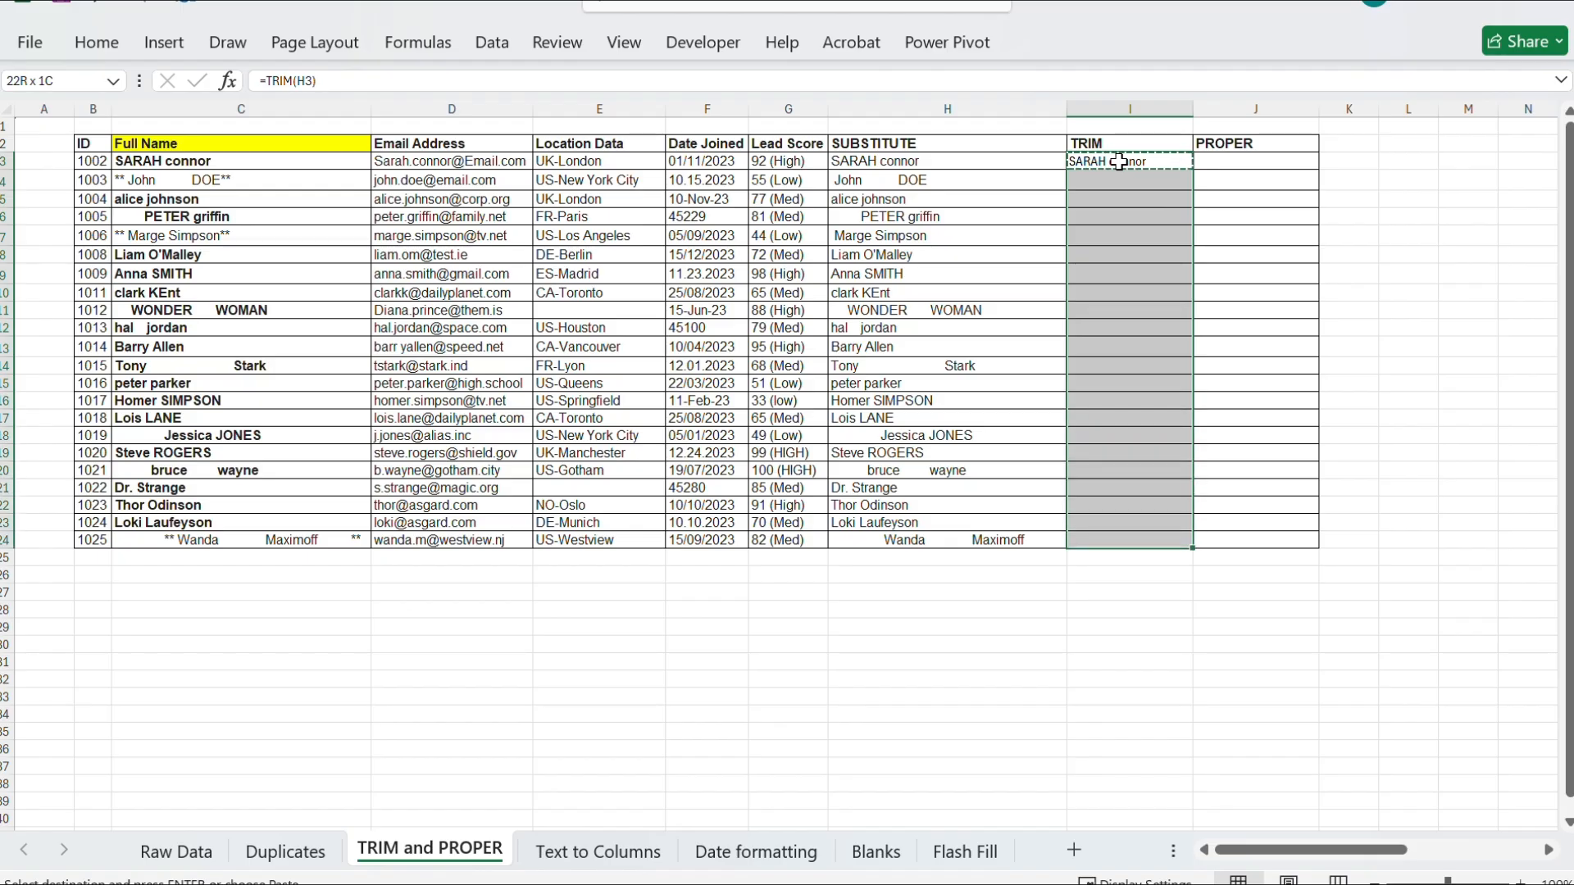
key(ctrl+v)
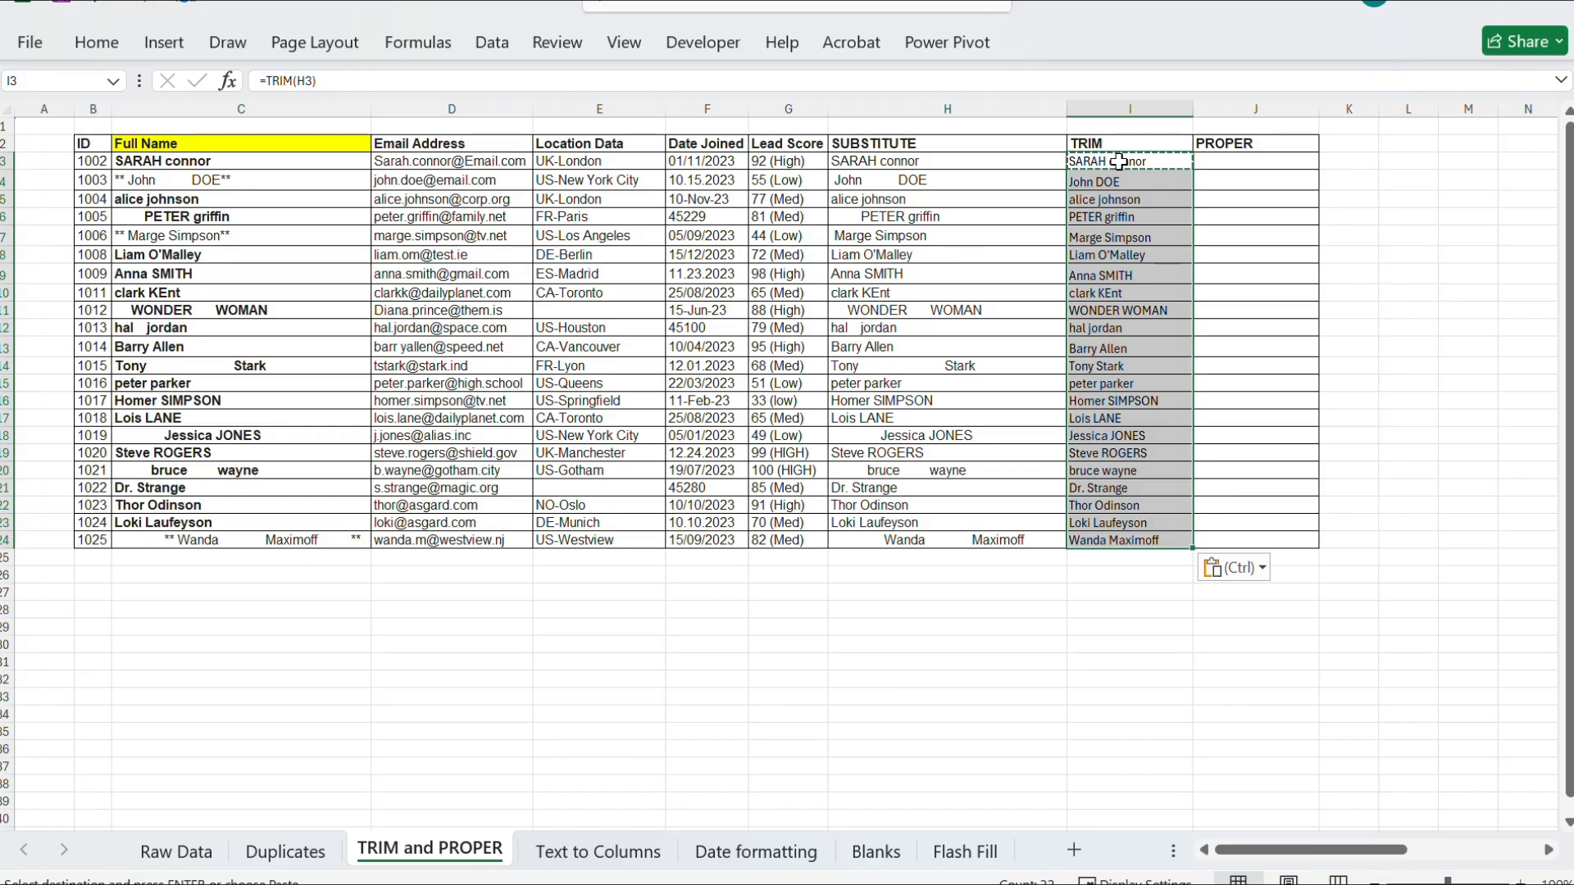
key(Escape)
Enter the formula =PROPER(I3) in J3 under PROPER to capitalise the first trimmed name correctly.
key(Right)
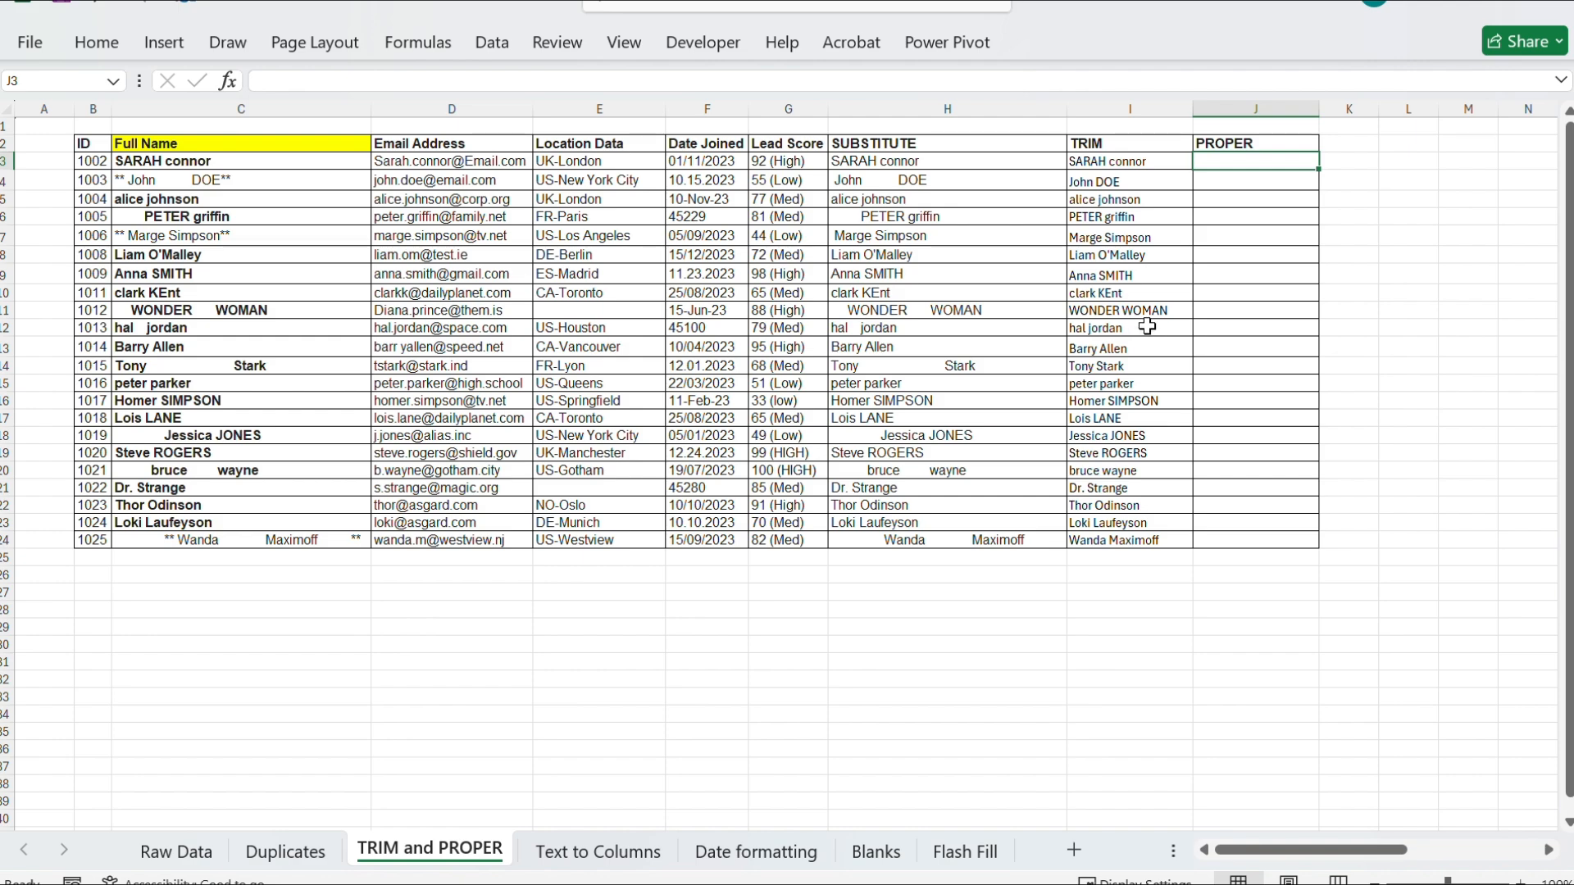
double_click(1237, 161)
text(=proper)
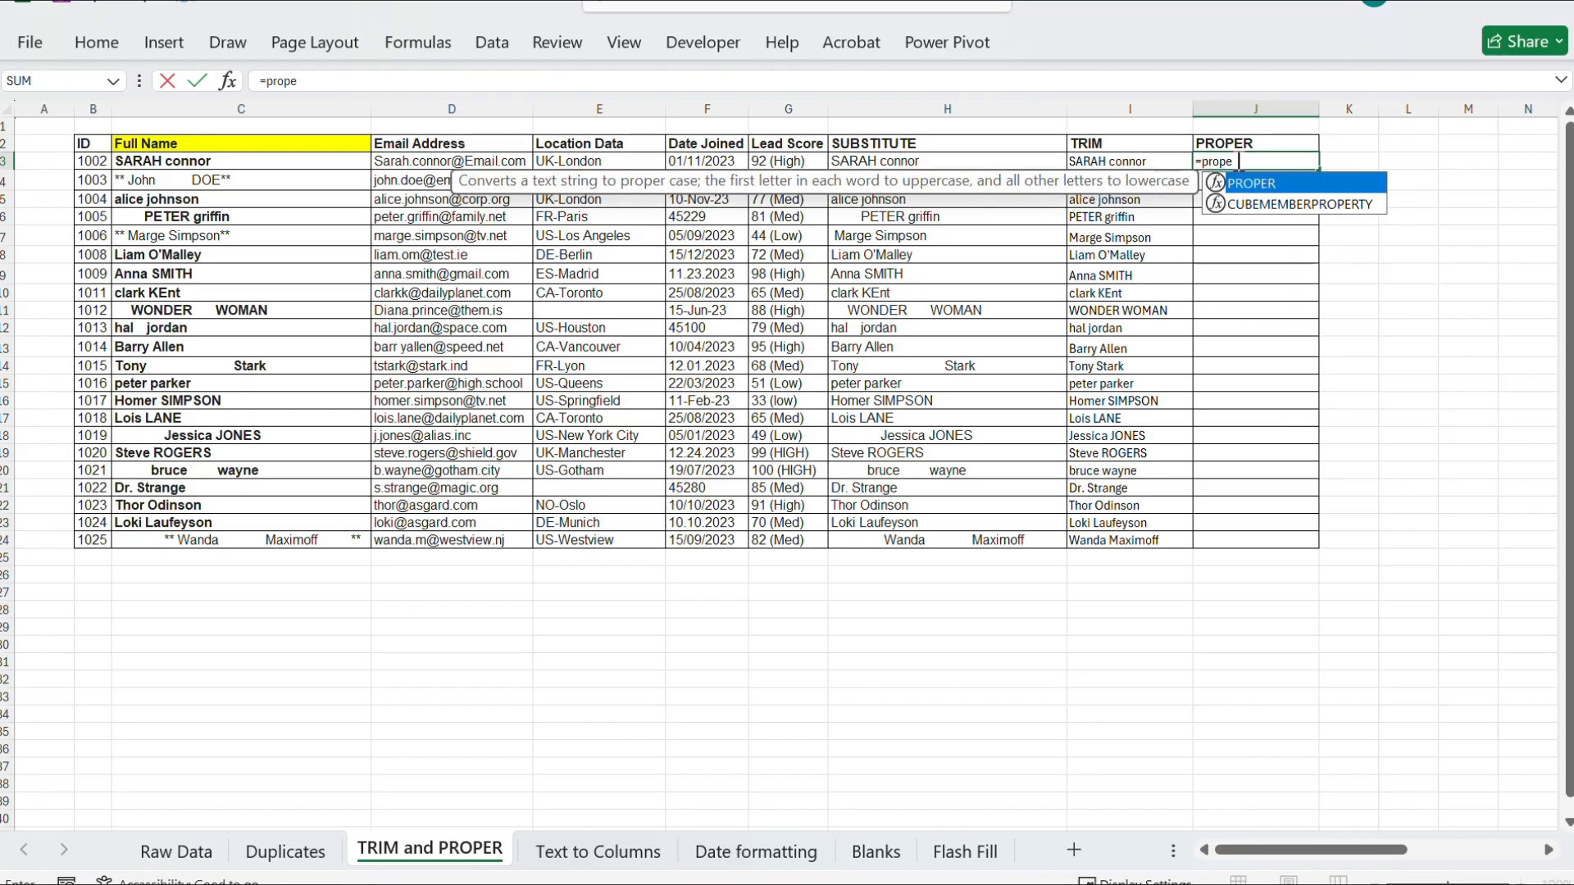
key(Tab)
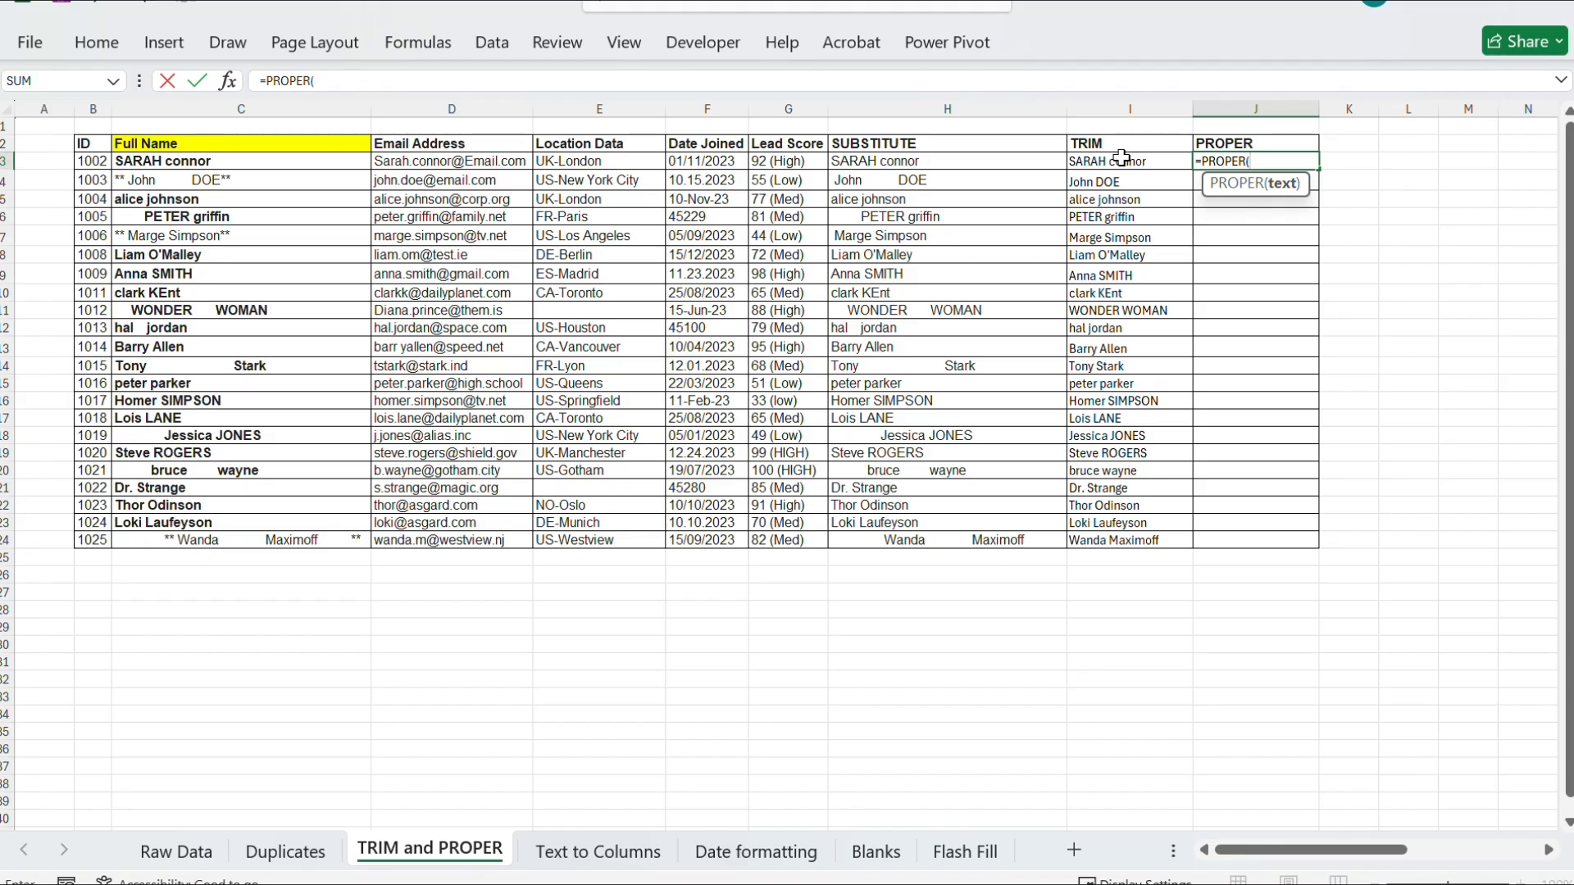
click(1122, 159)
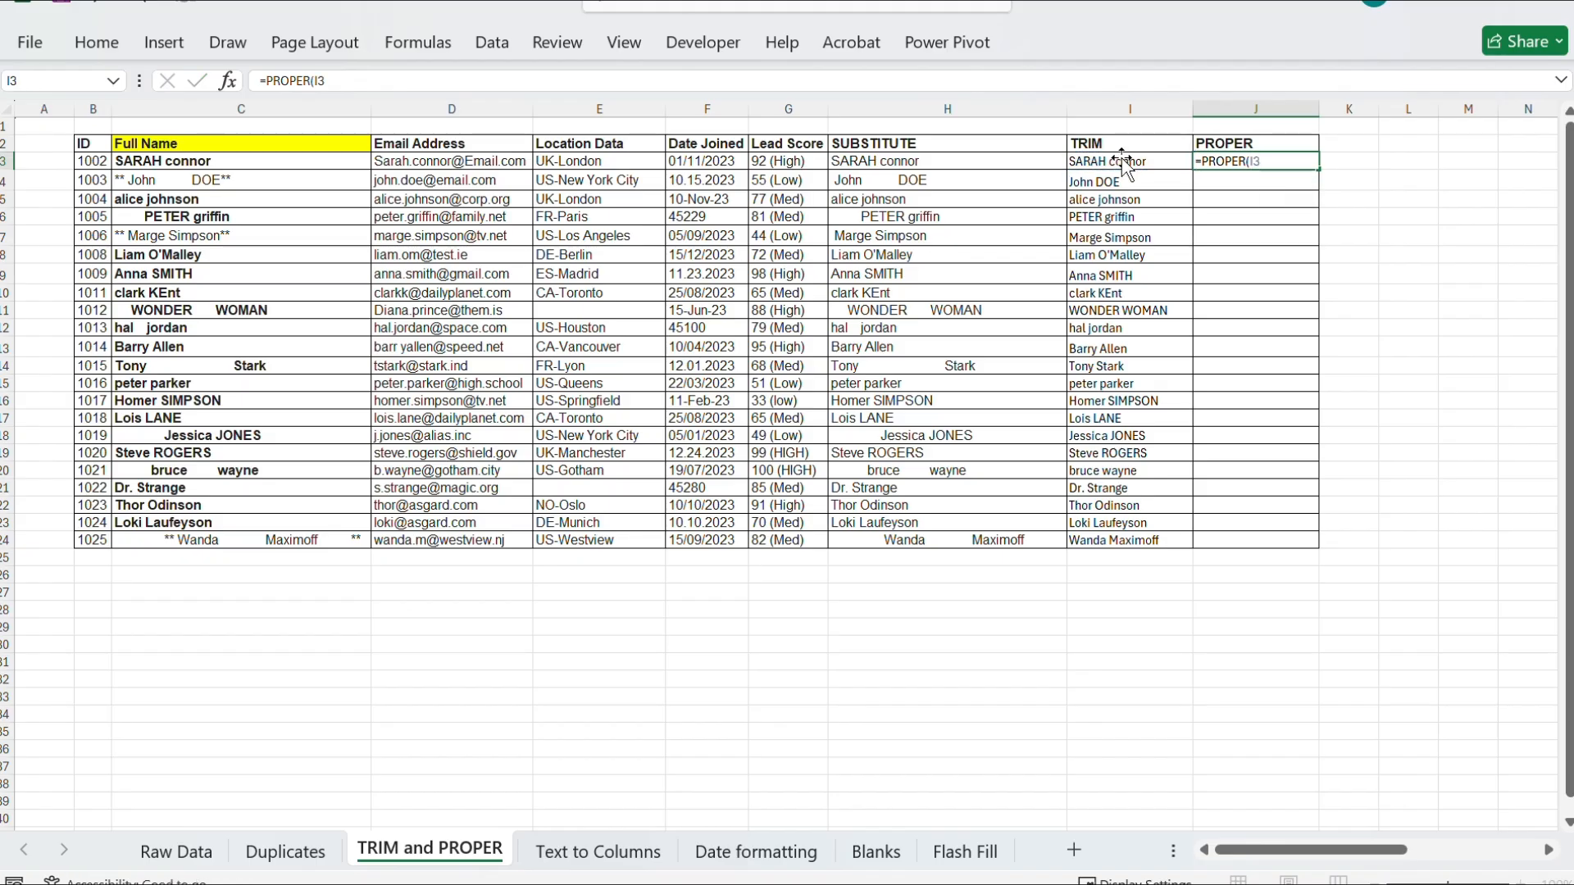
key(Return)
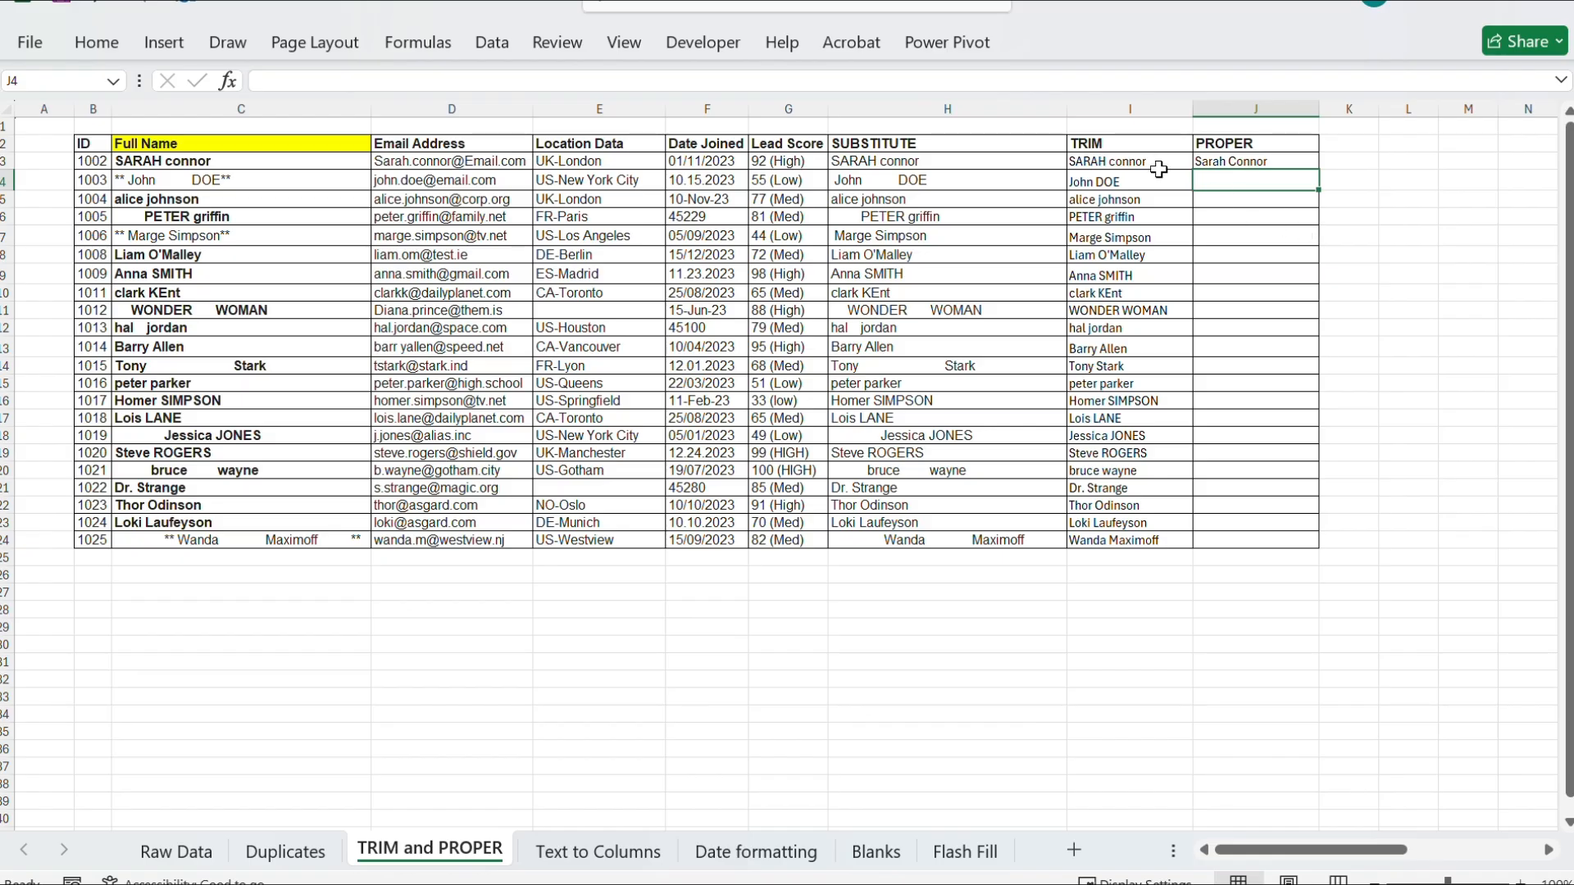
Copy the PROPER formula from J3 down through J24 to put all the trimmed names in proper case.
click(1229, 163)
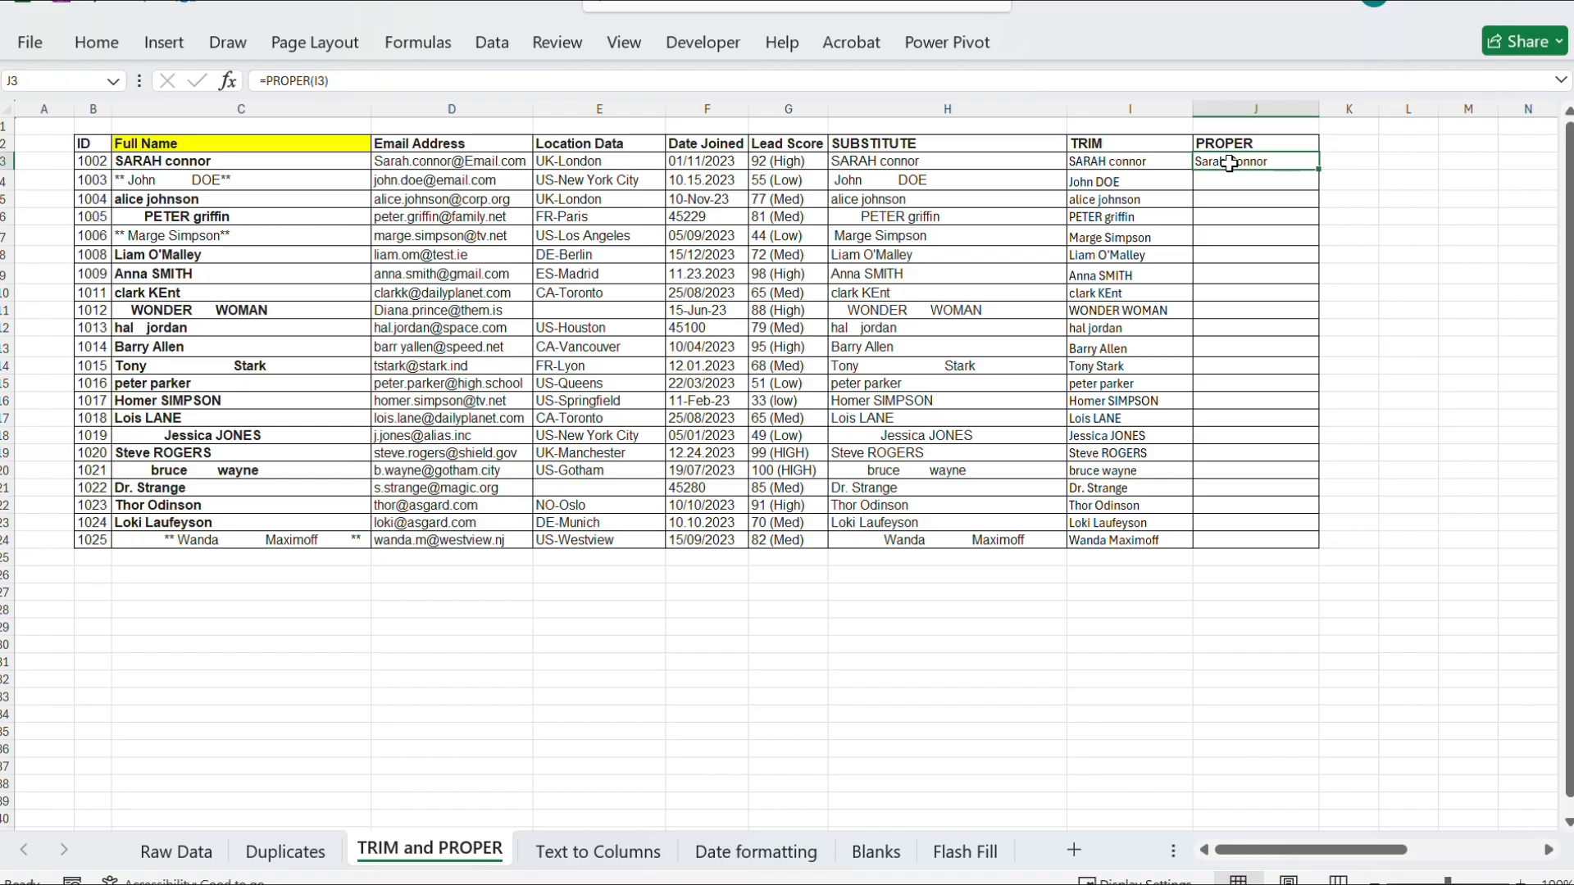
key(ctrl+c)
key(shift+Down)
key(shift+Down)
key(shift+Down)
key(shift+Down)
key(shift+Down)
key(shift+Down)
key(shift+Down)
key(shift+Down)
key(shift+Down)
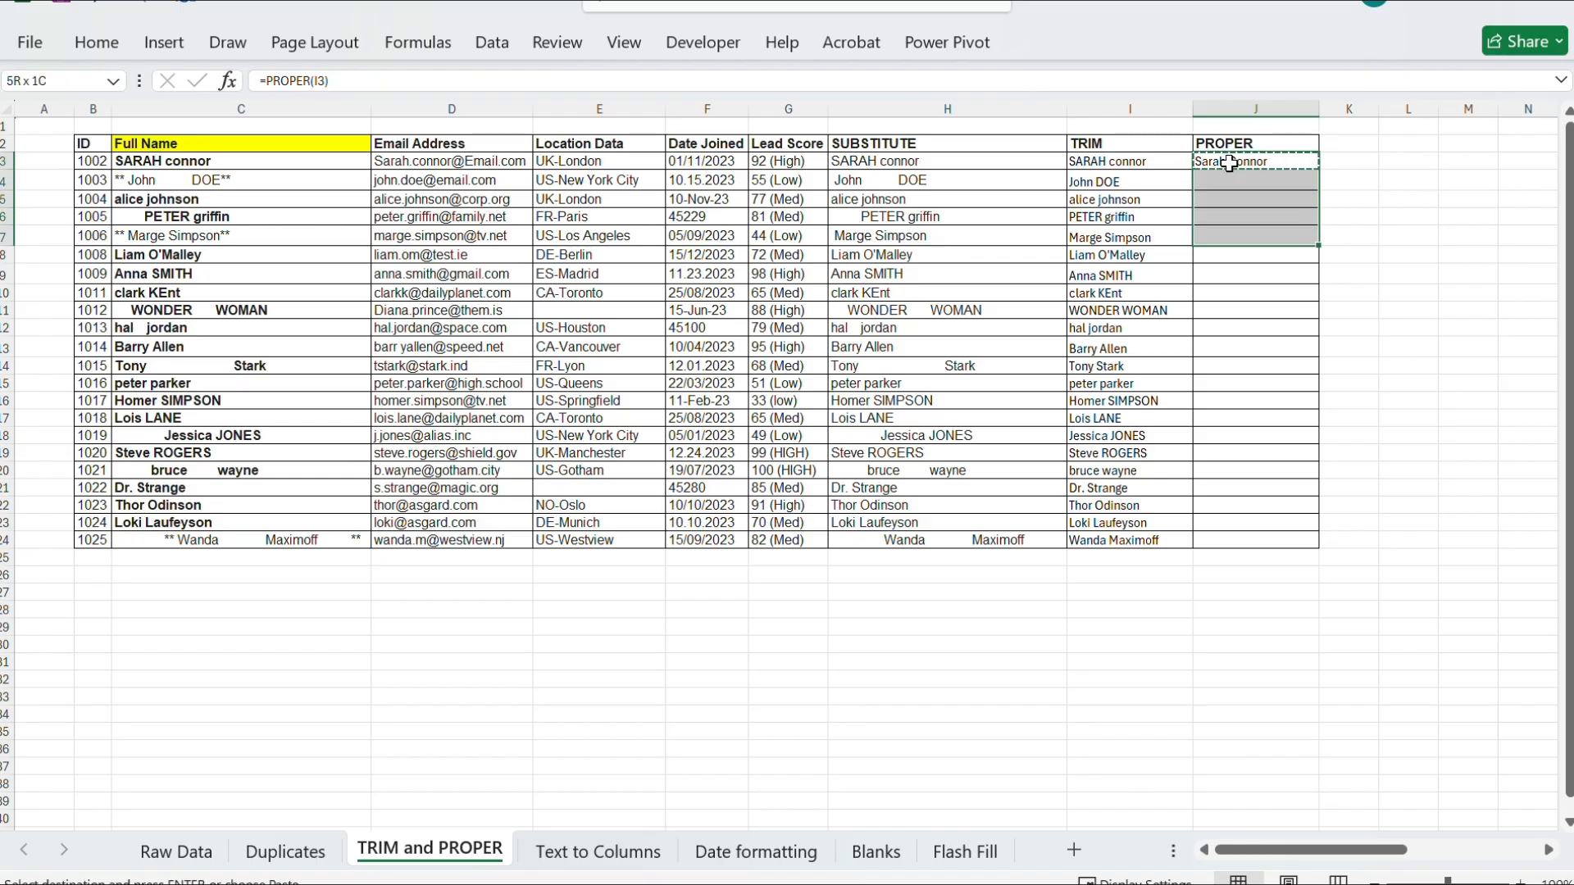
key(shift+Down)
key(shift+Down)
key(shift+Down)
key(shift+Down)
key(shift+Down)
key(shift+Down)
key(shift+Down)
key(shift+Down)
key(shift+Down)
key(shift+Down)
key(shift+Down)
key(shift+Down)
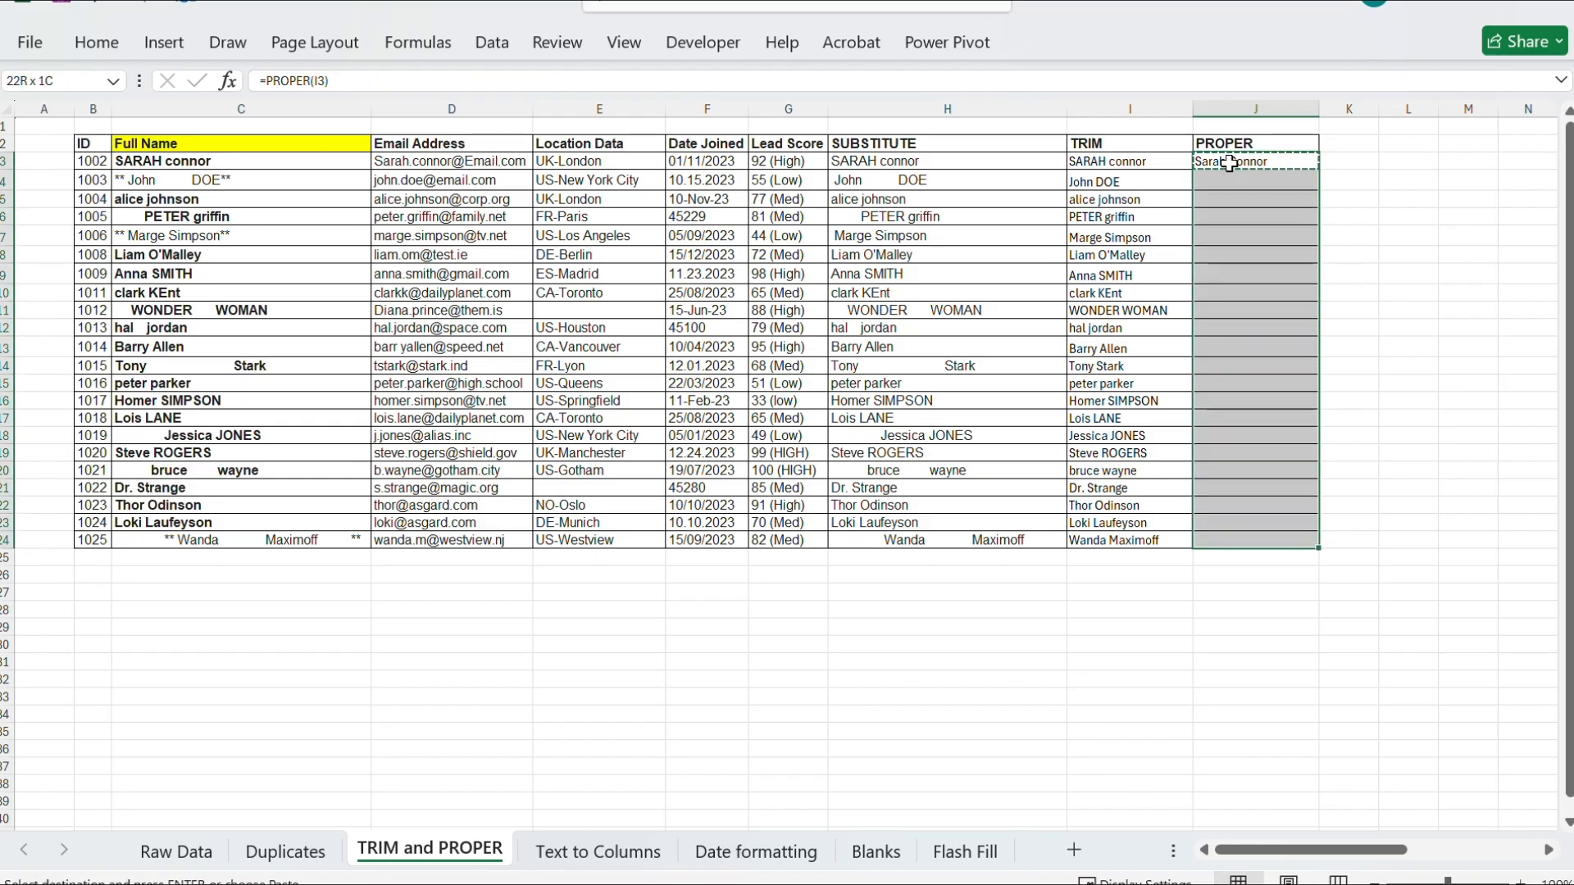
key(ctrl+v)
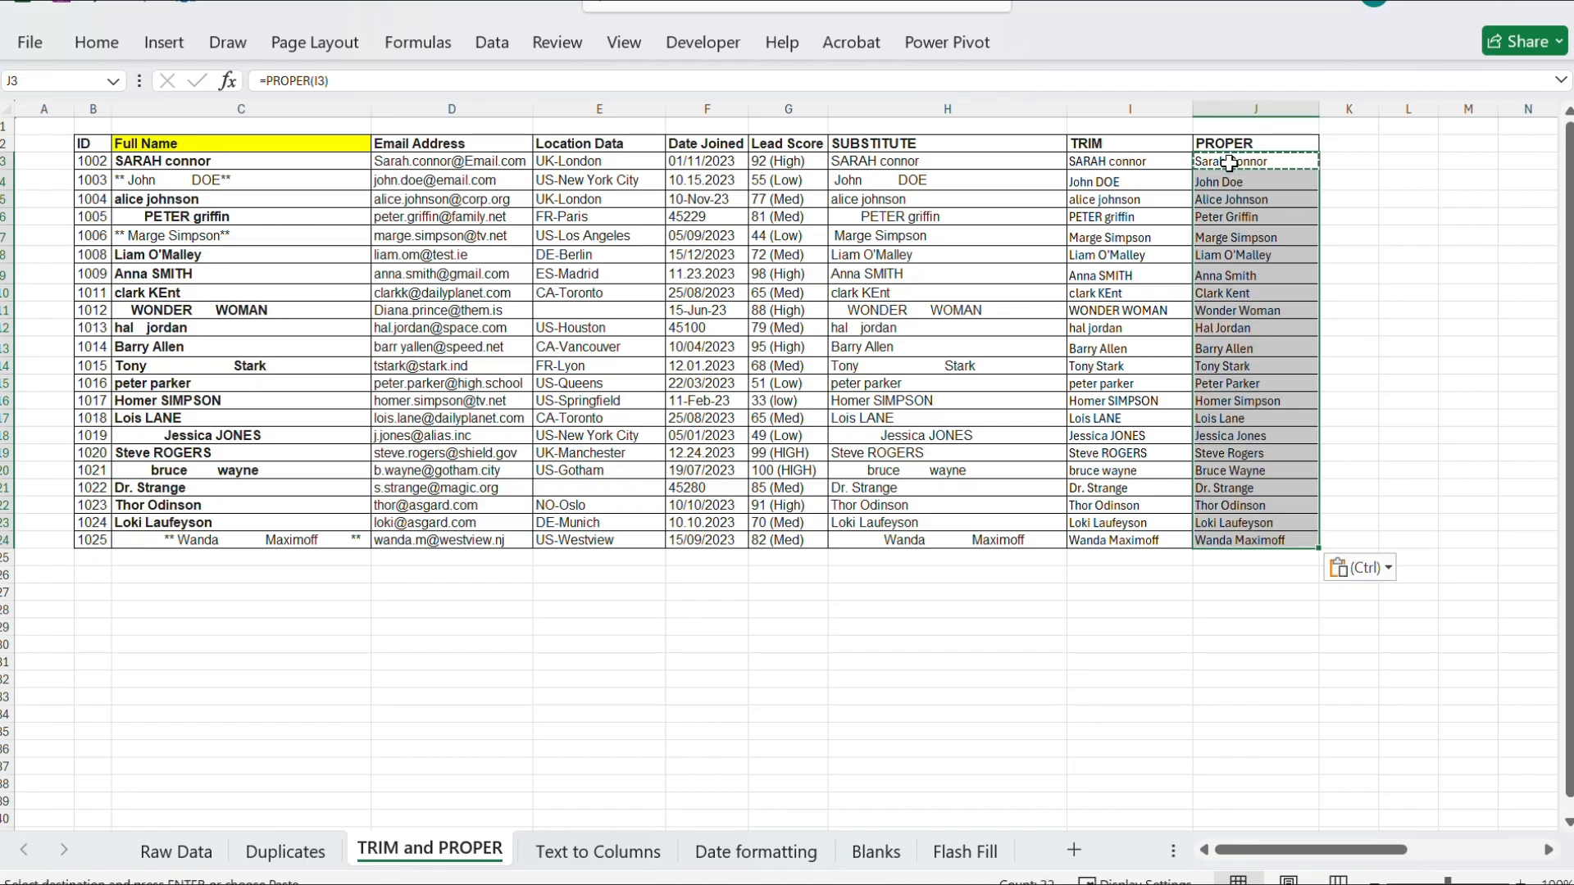
click(1409, 217)
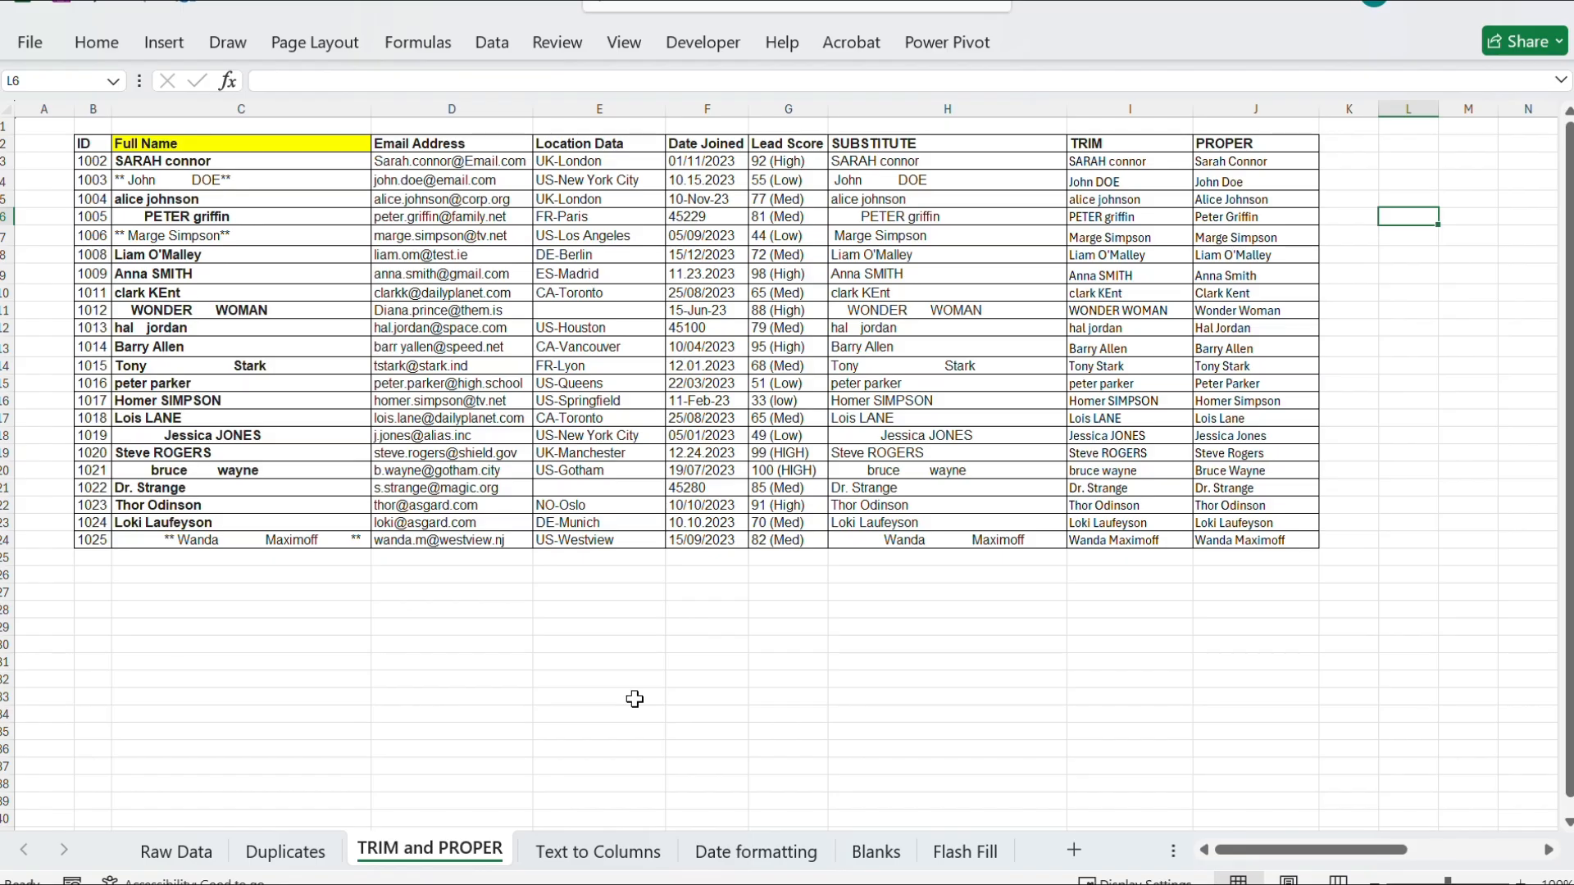
On the Flash Fill sheet, enter 92 in H3 and 55 in H4 under Score, and Flash Fill the remaining scores.
click(976, 853)
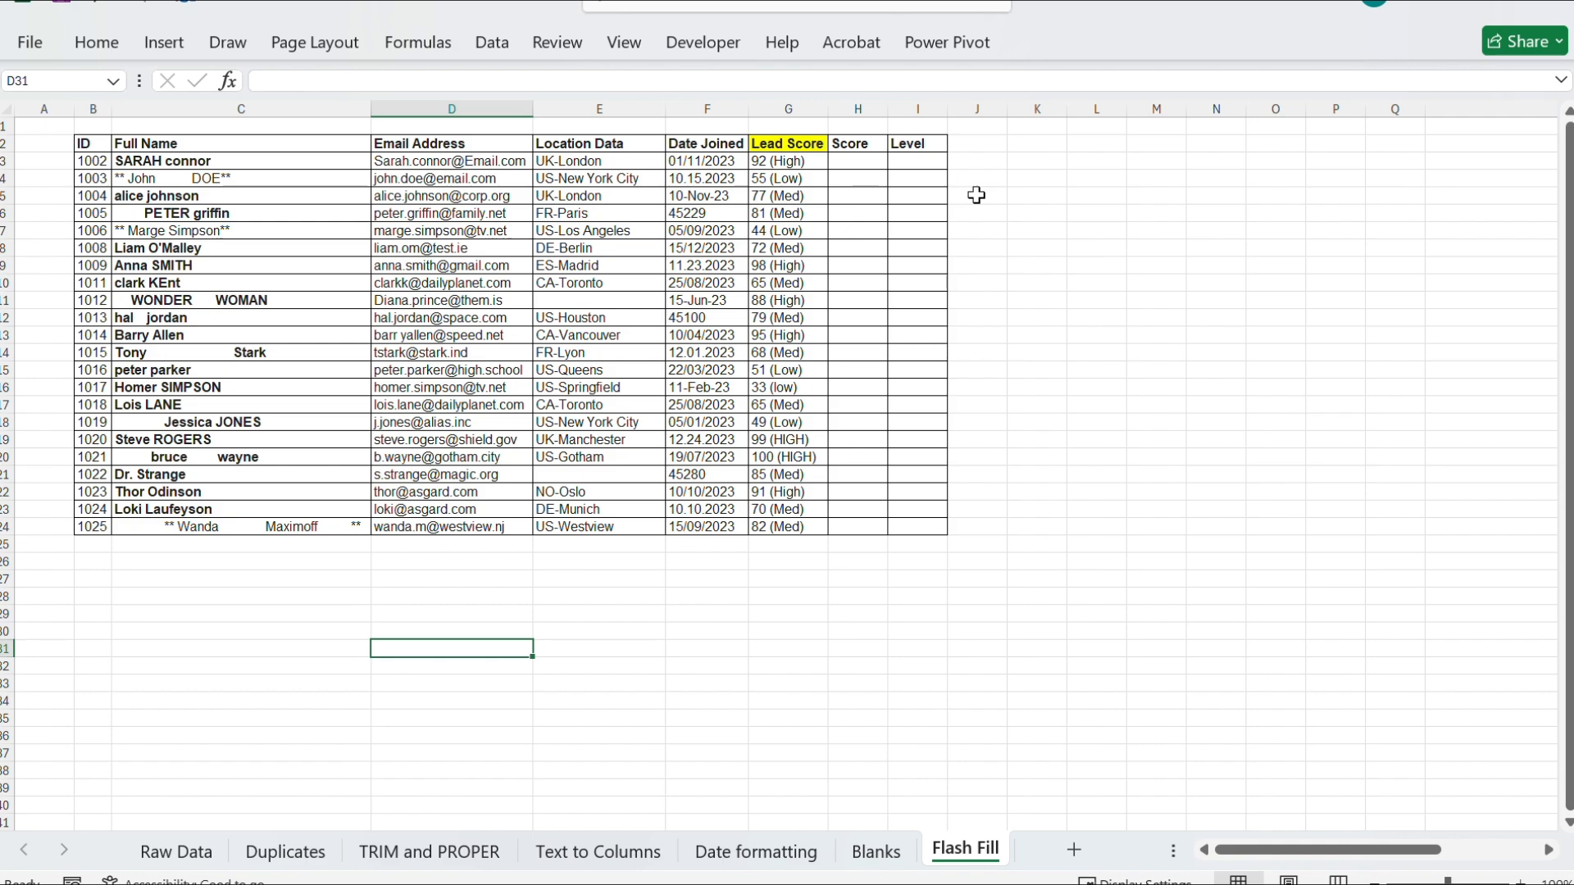
click(853, 162)
text(92)
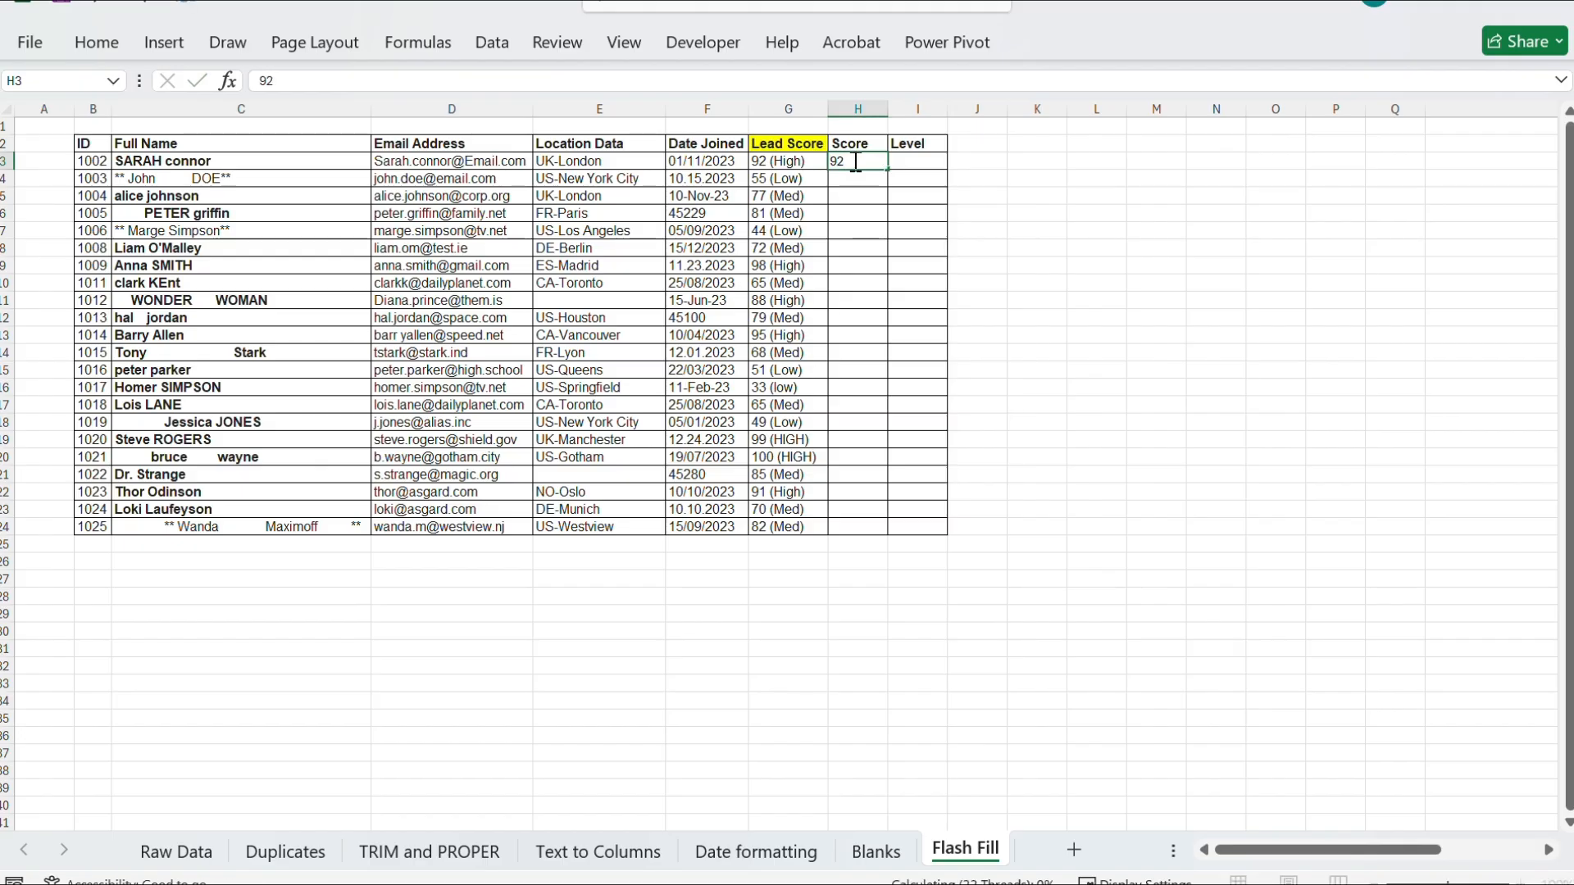
key(Return)
text(55)
key(Return)
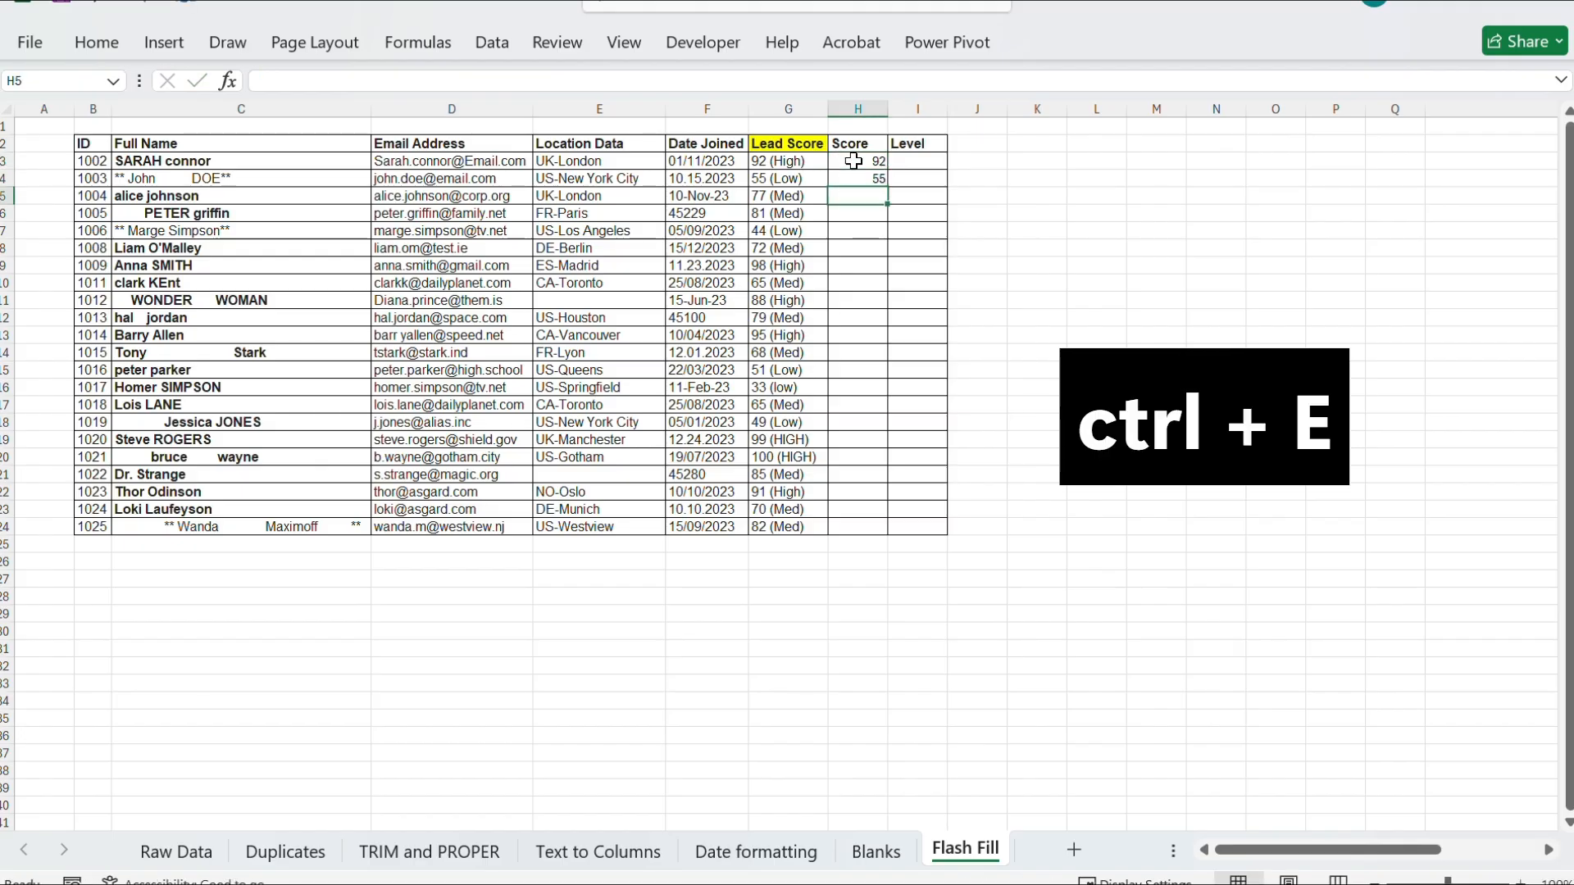
key(ctrl+e)
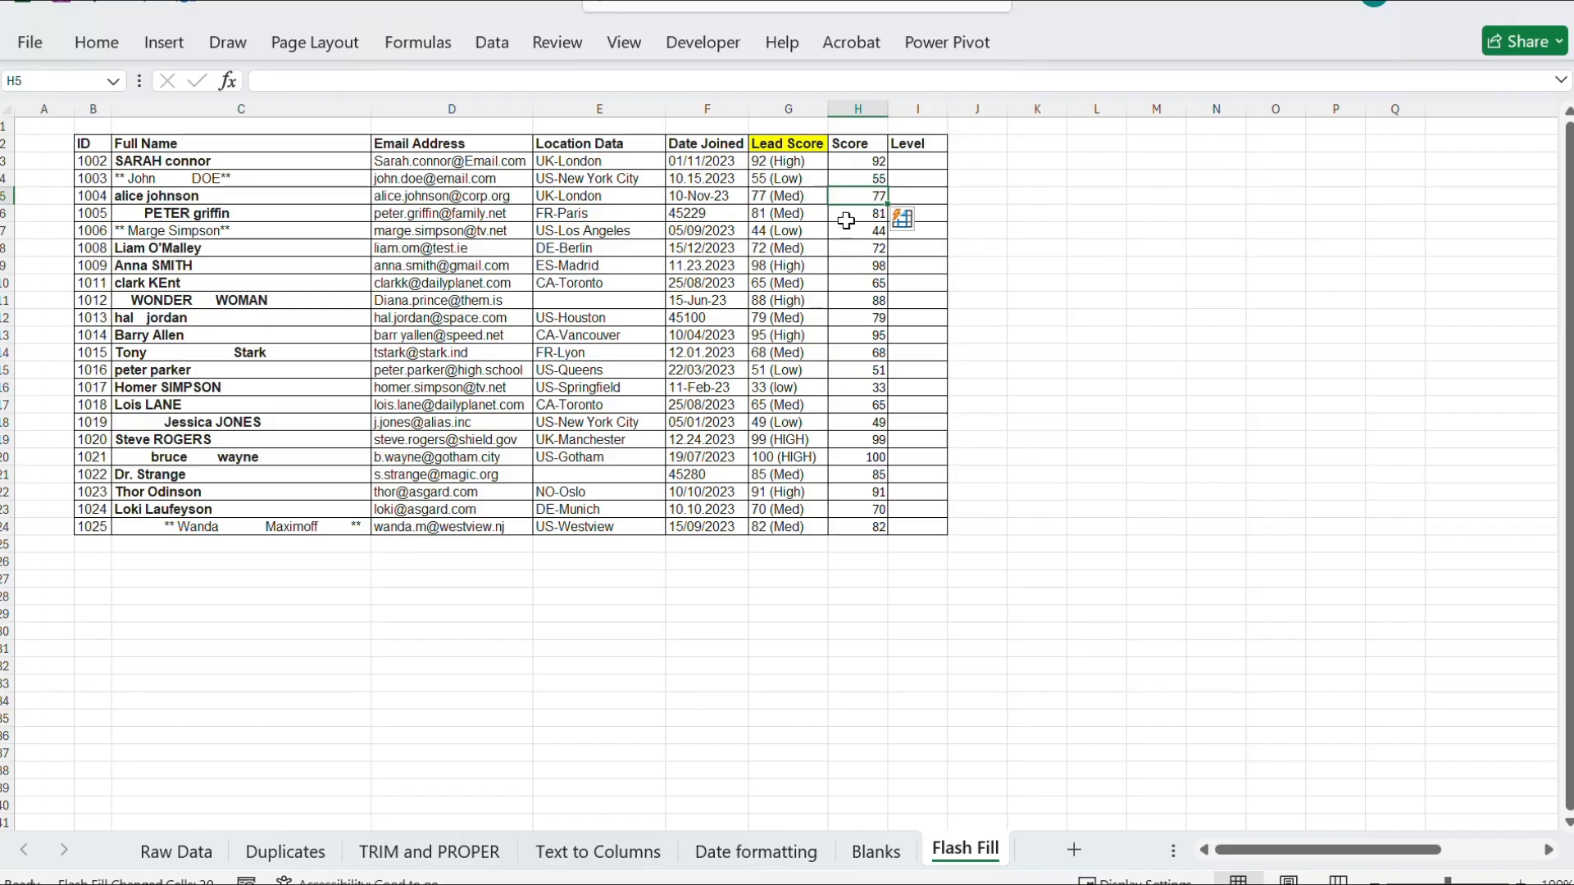
Enter High in I3 under Level and Flash Fill the rest of the column from the Lead Score text.
click(933, 159)
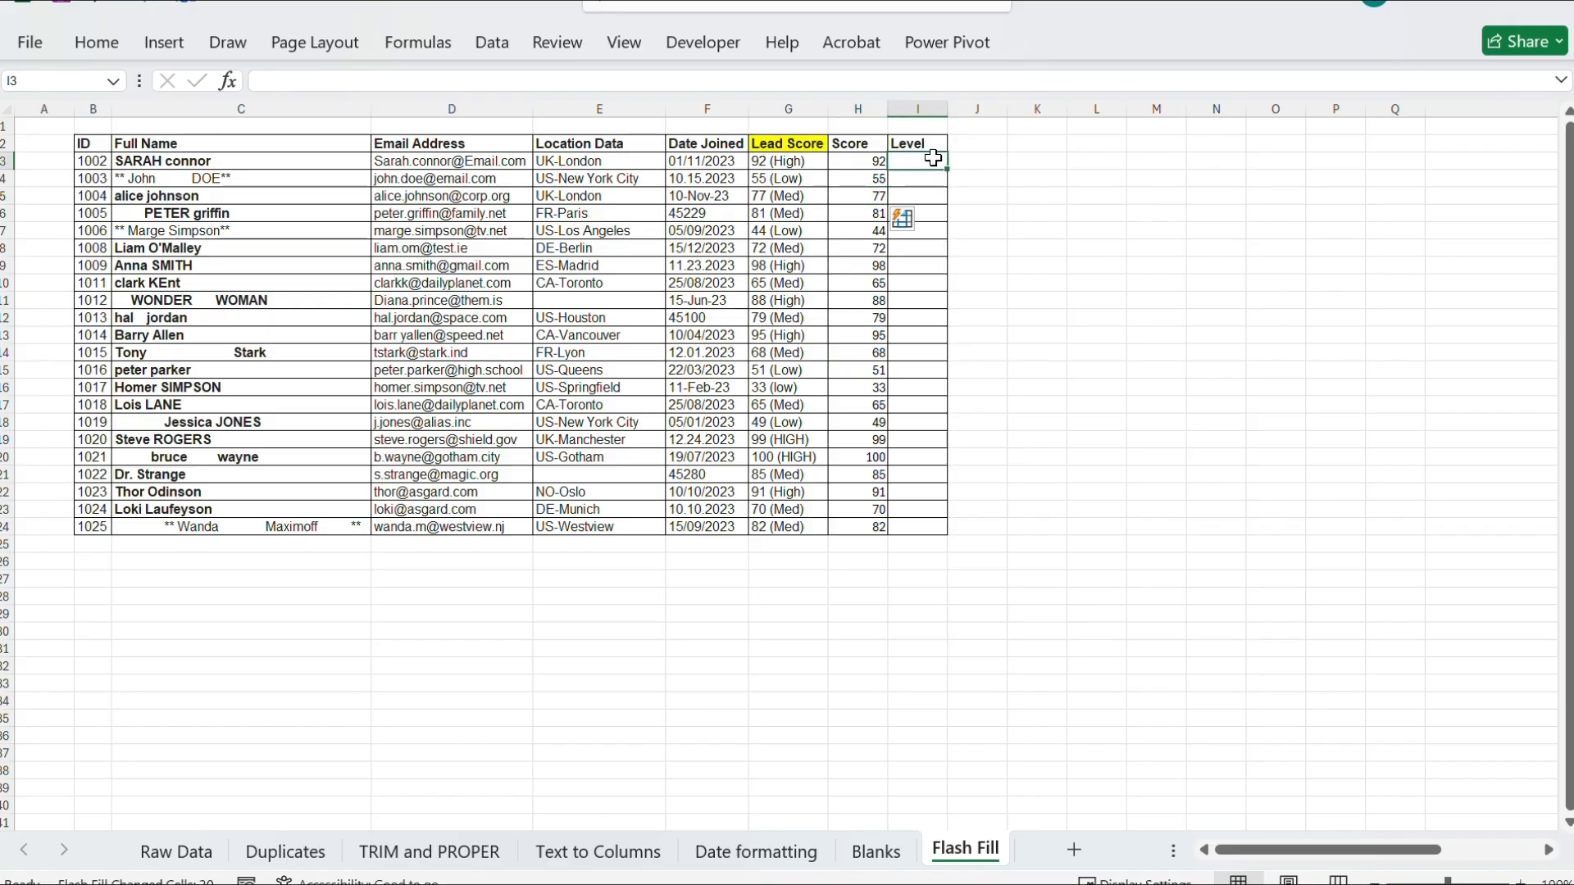
text(High)
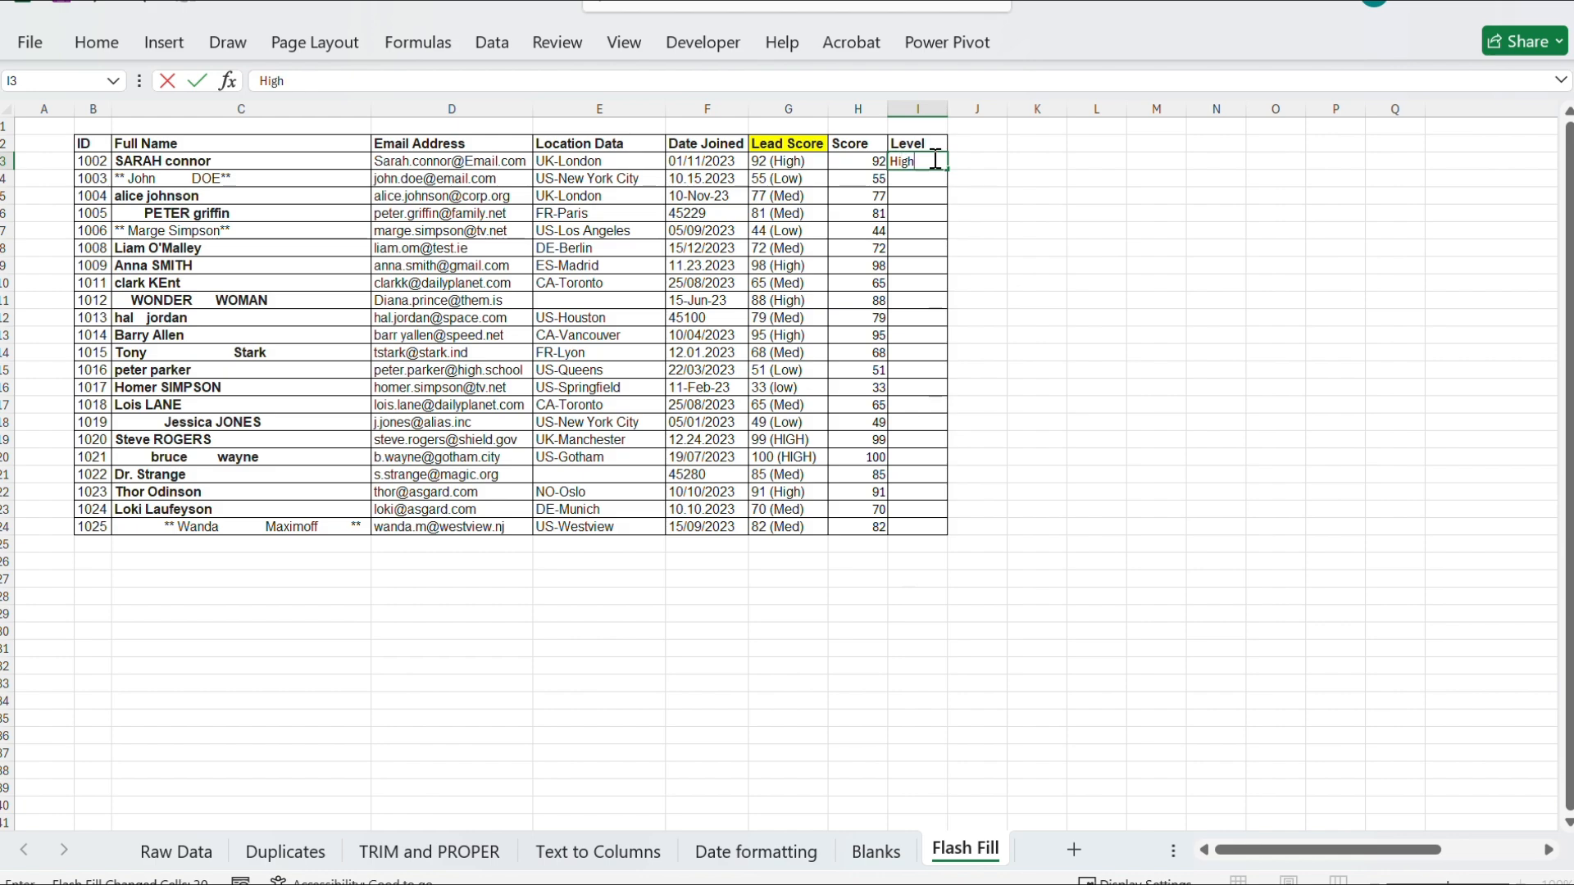
key(Return)
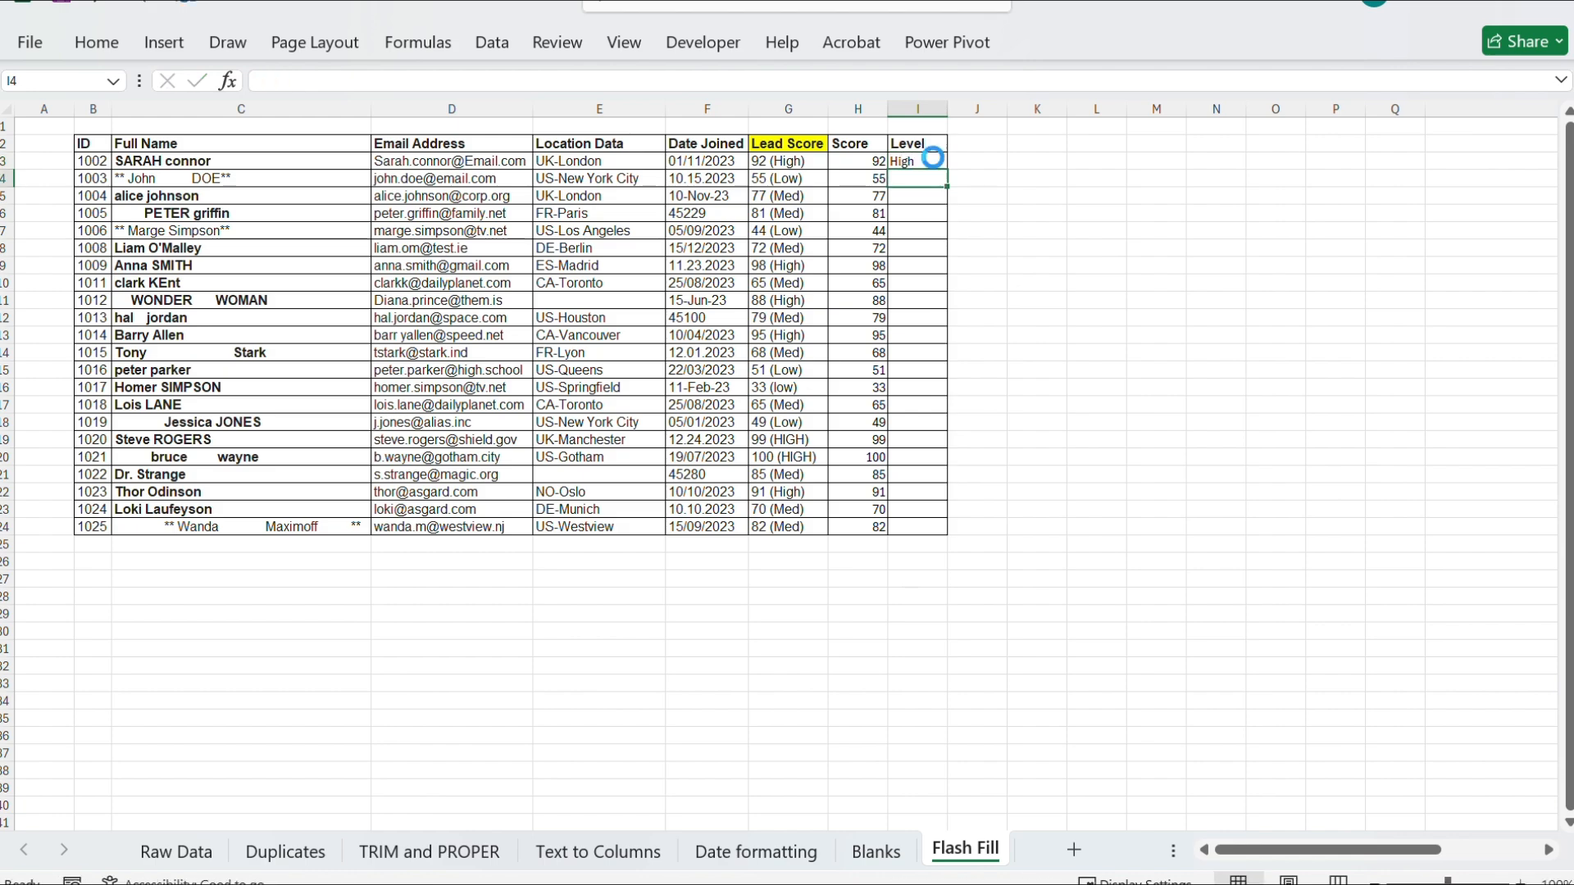
key(ctrl+e)
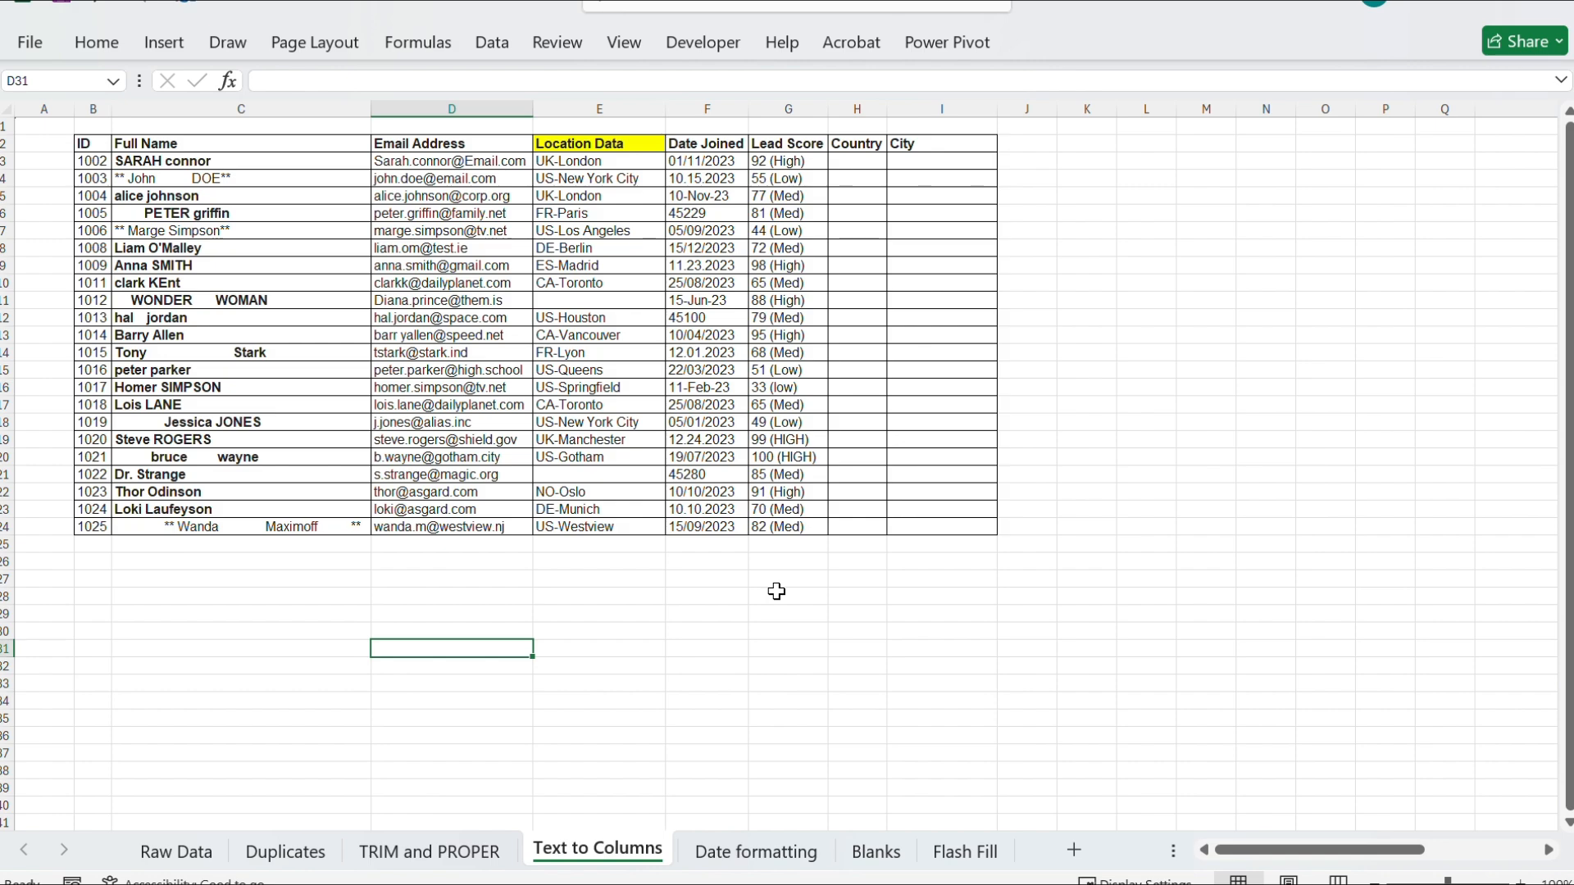
Start splitting the Location Data in E3:E24 with Text to Columns as delimited text, using a hyphen as the custom delimiter.
drag(604, 161, 616, 527)
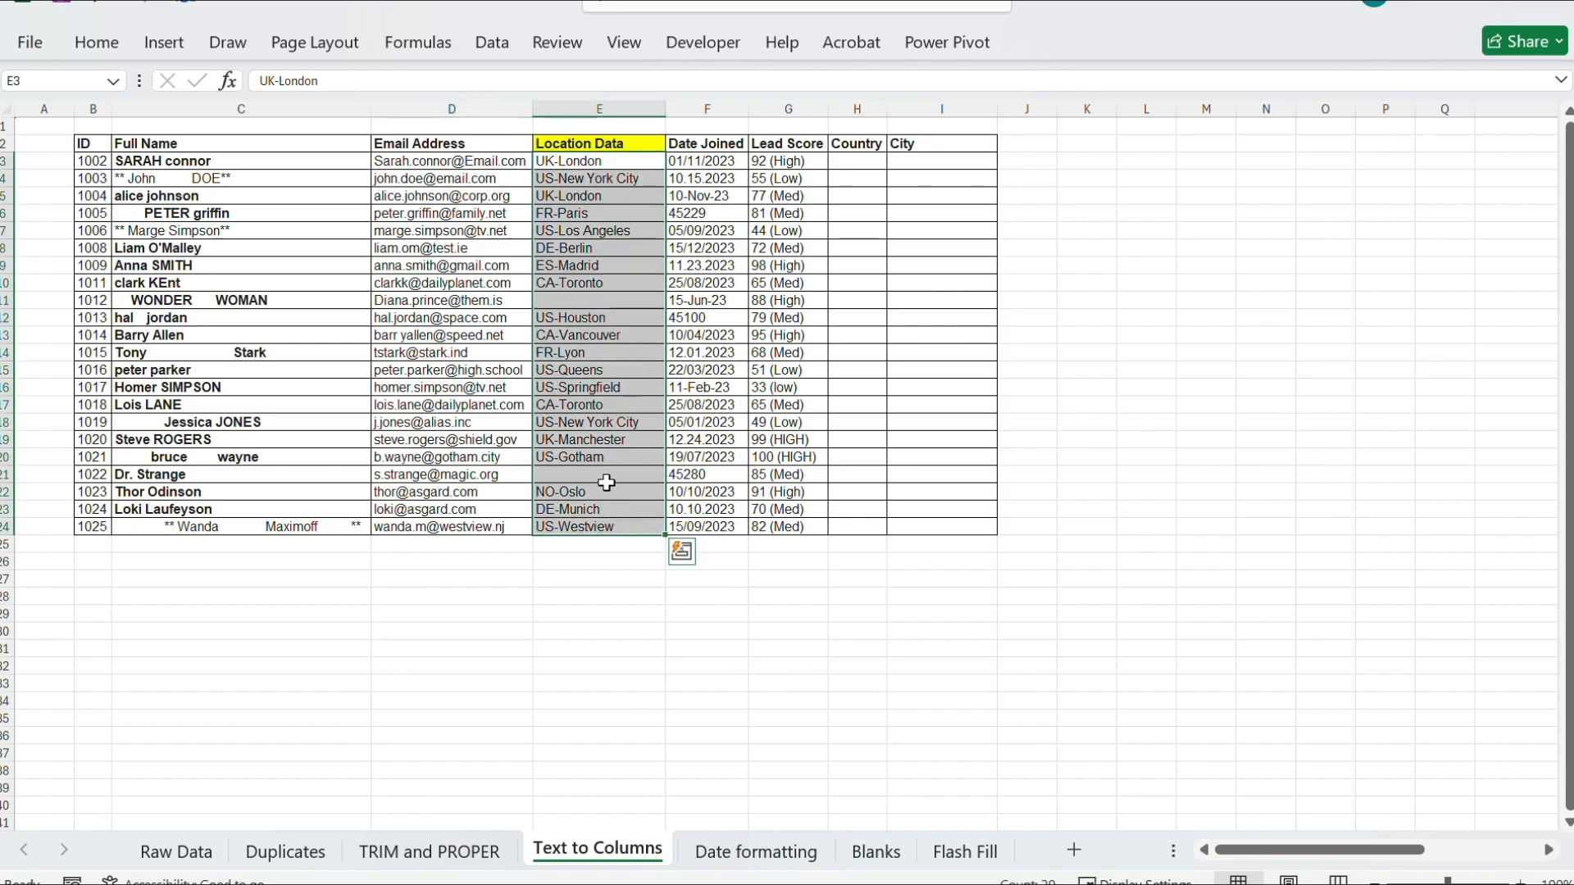
click(493, 46)
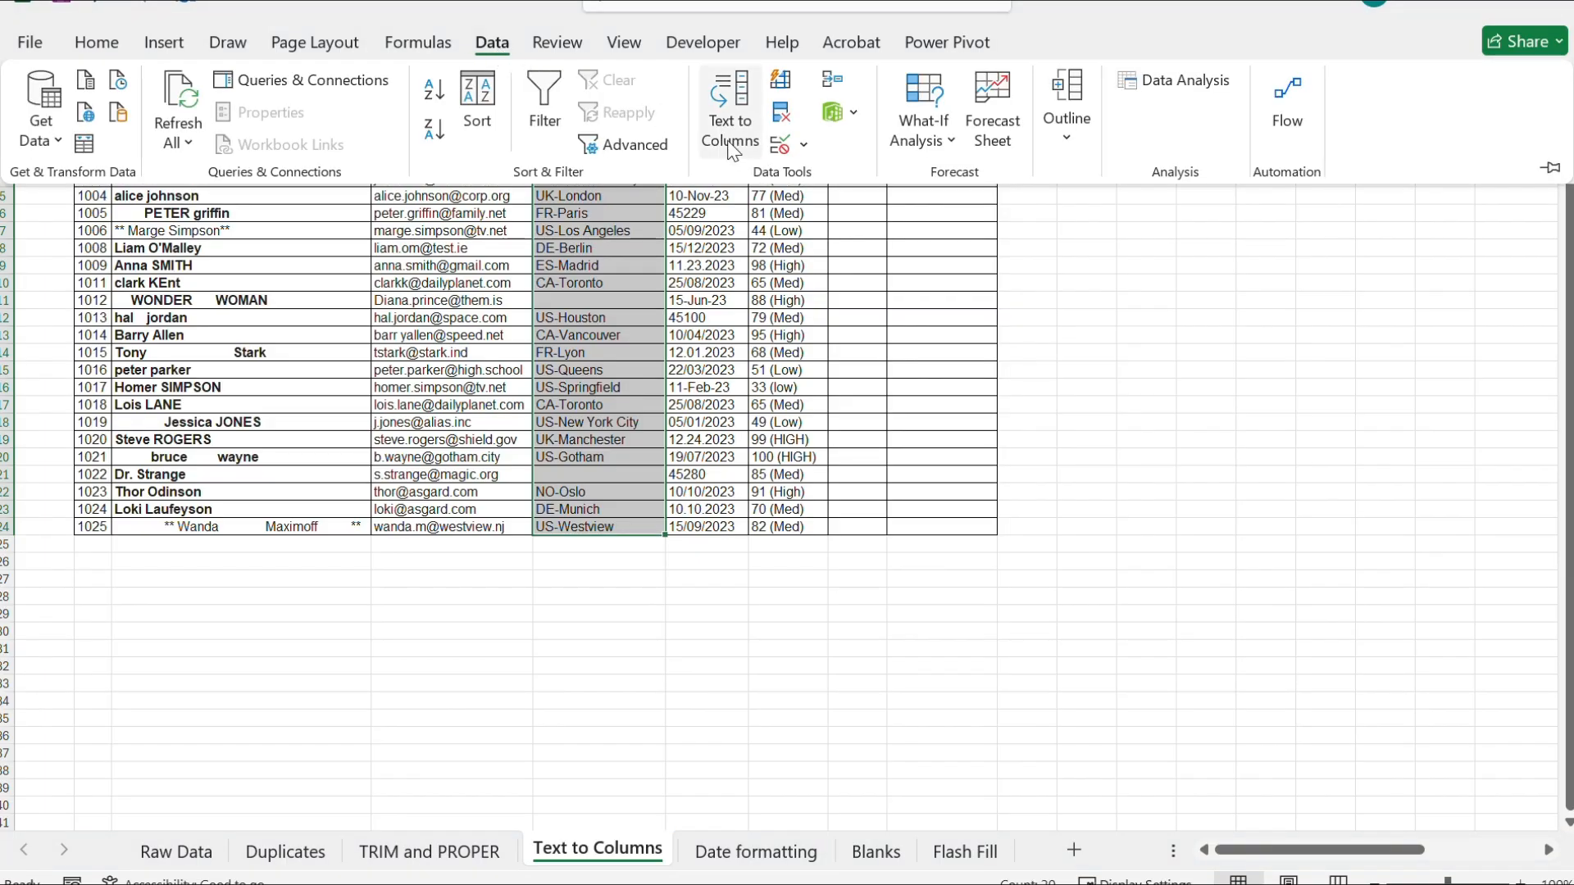
click(732, 130)
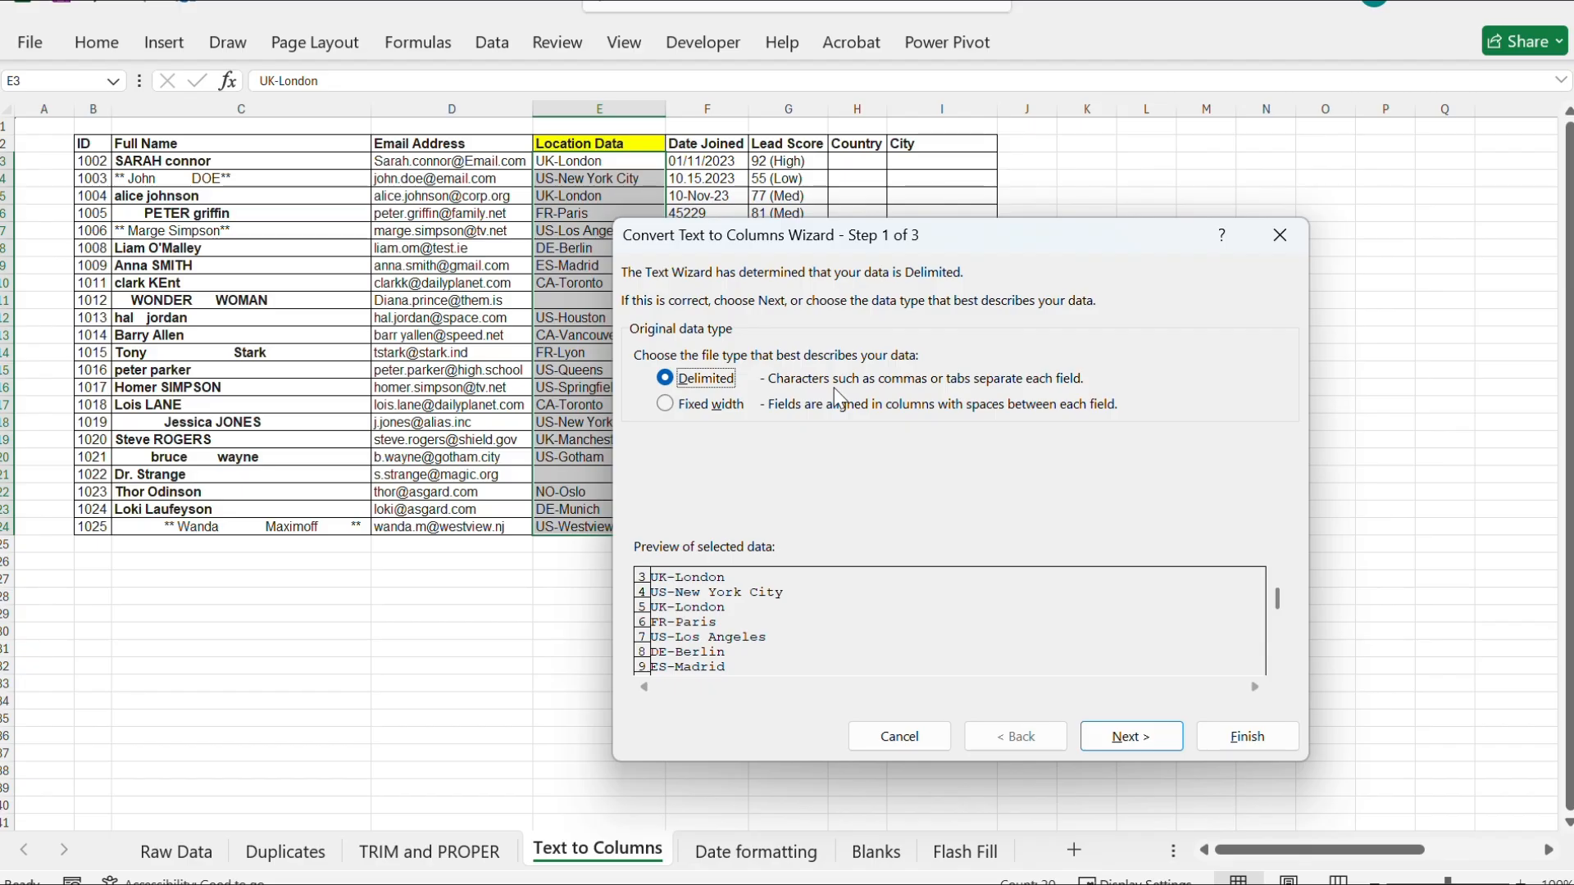
click(1149, 735)
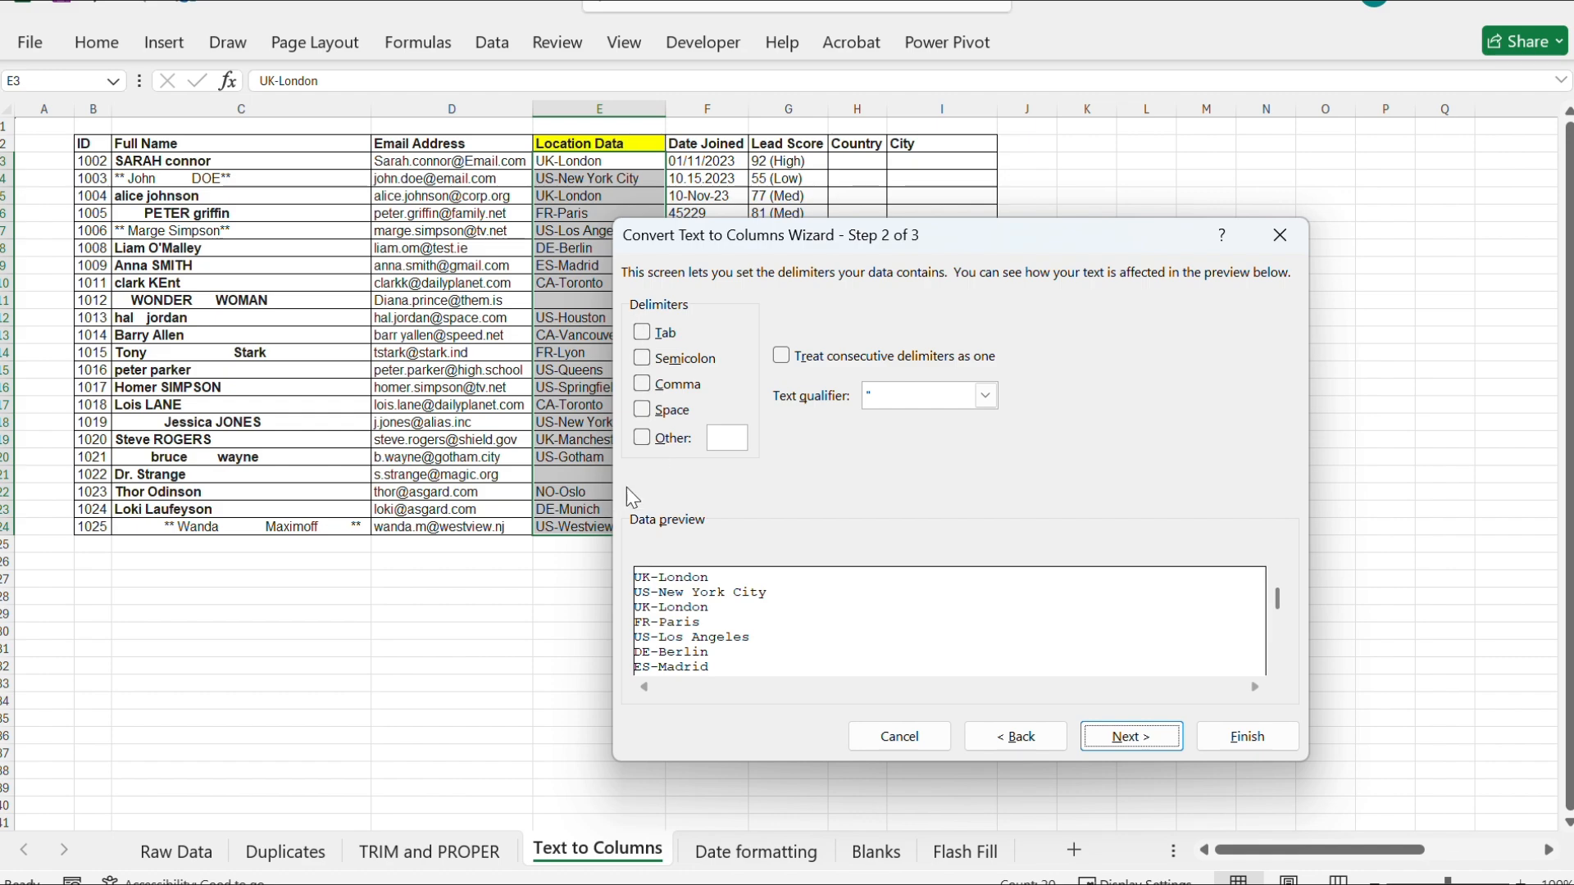
click(645, 440)
click(732, 439)
text(-)
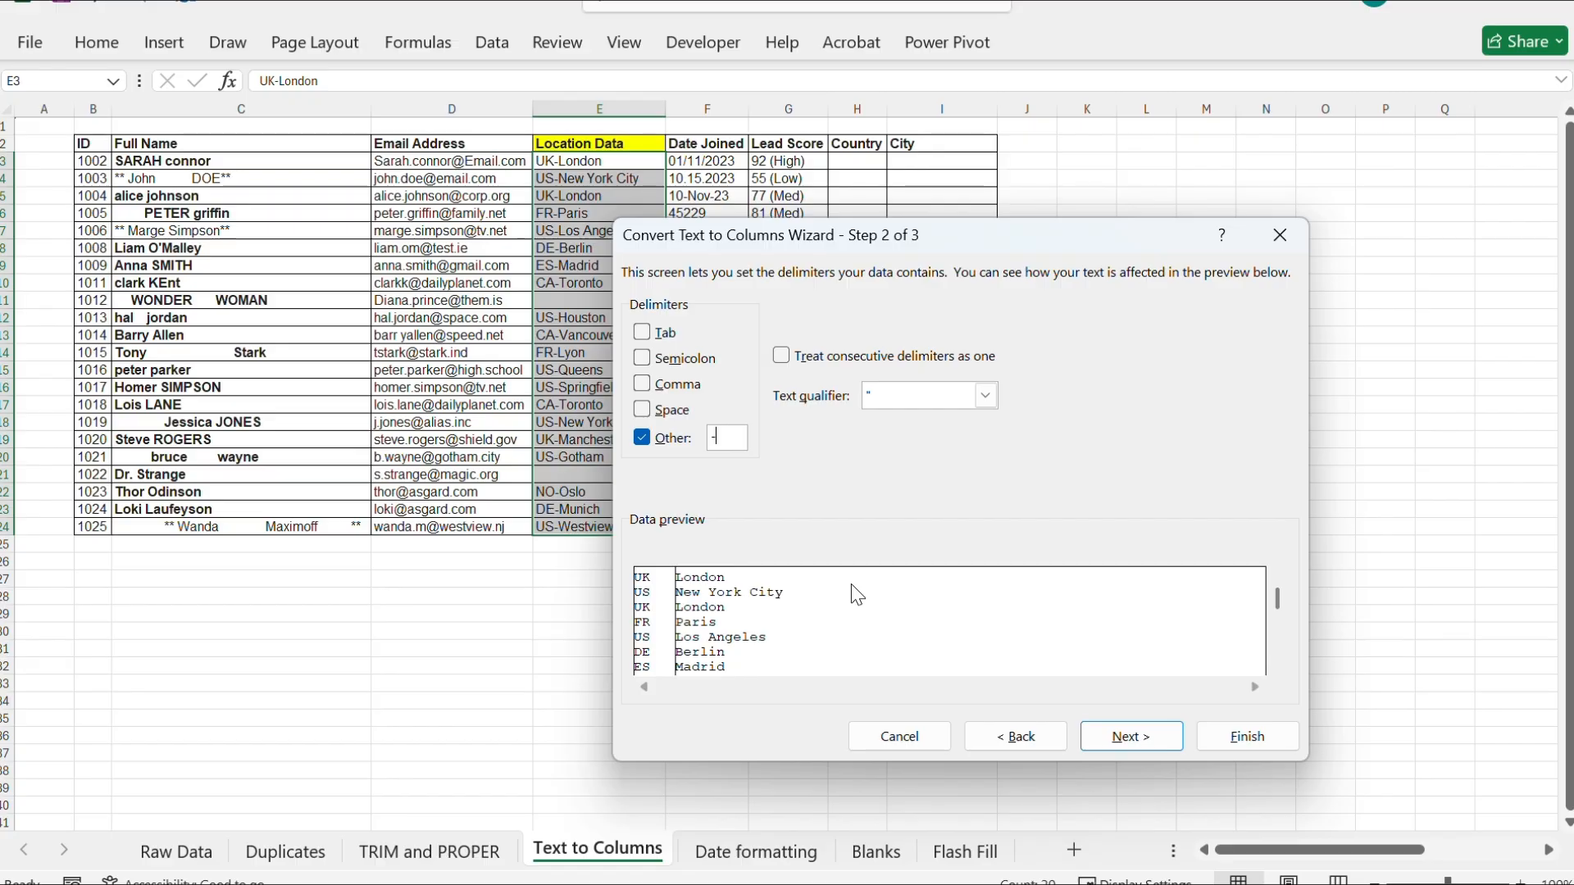
Set the split's destination to H3 and finish it, accepting replacement of existing data, to fill Country and City.
click(1133, 748)
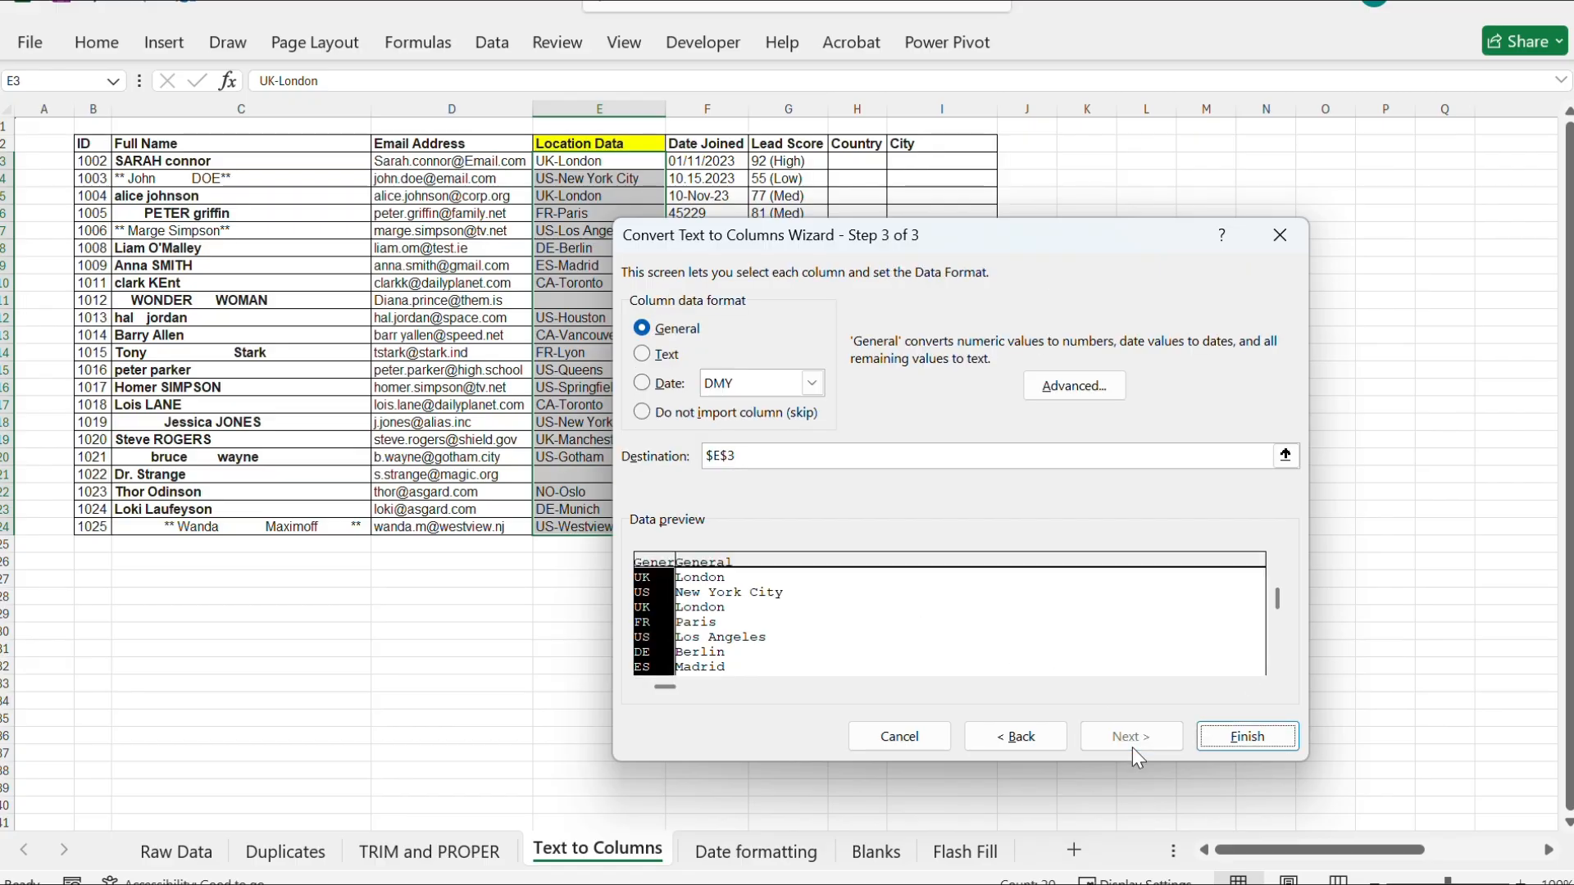
click(828, 453)
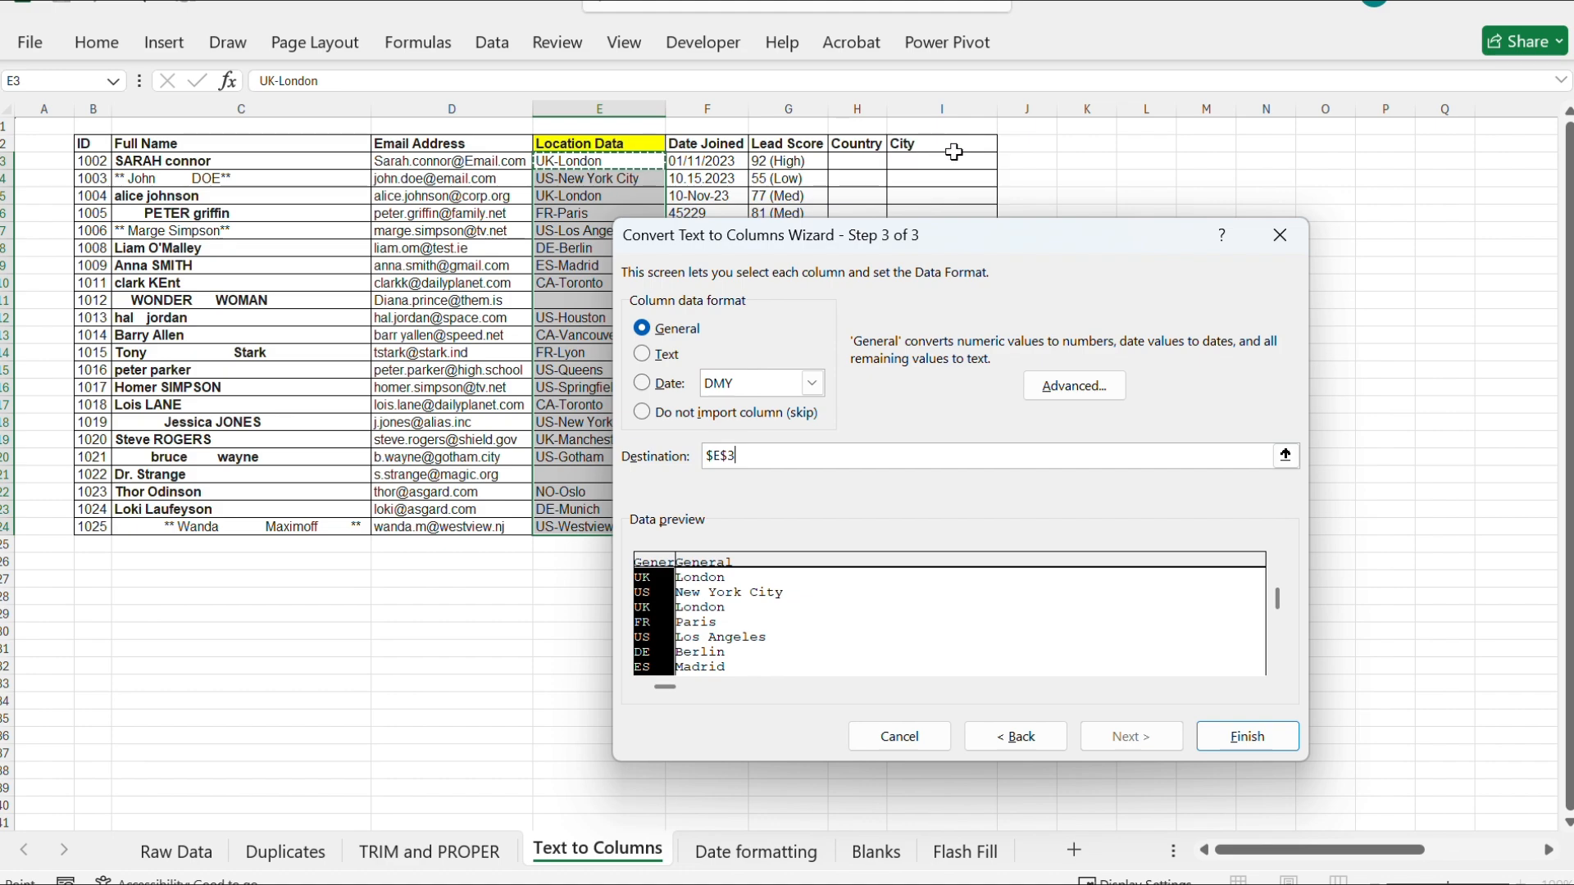
click(861, 164)
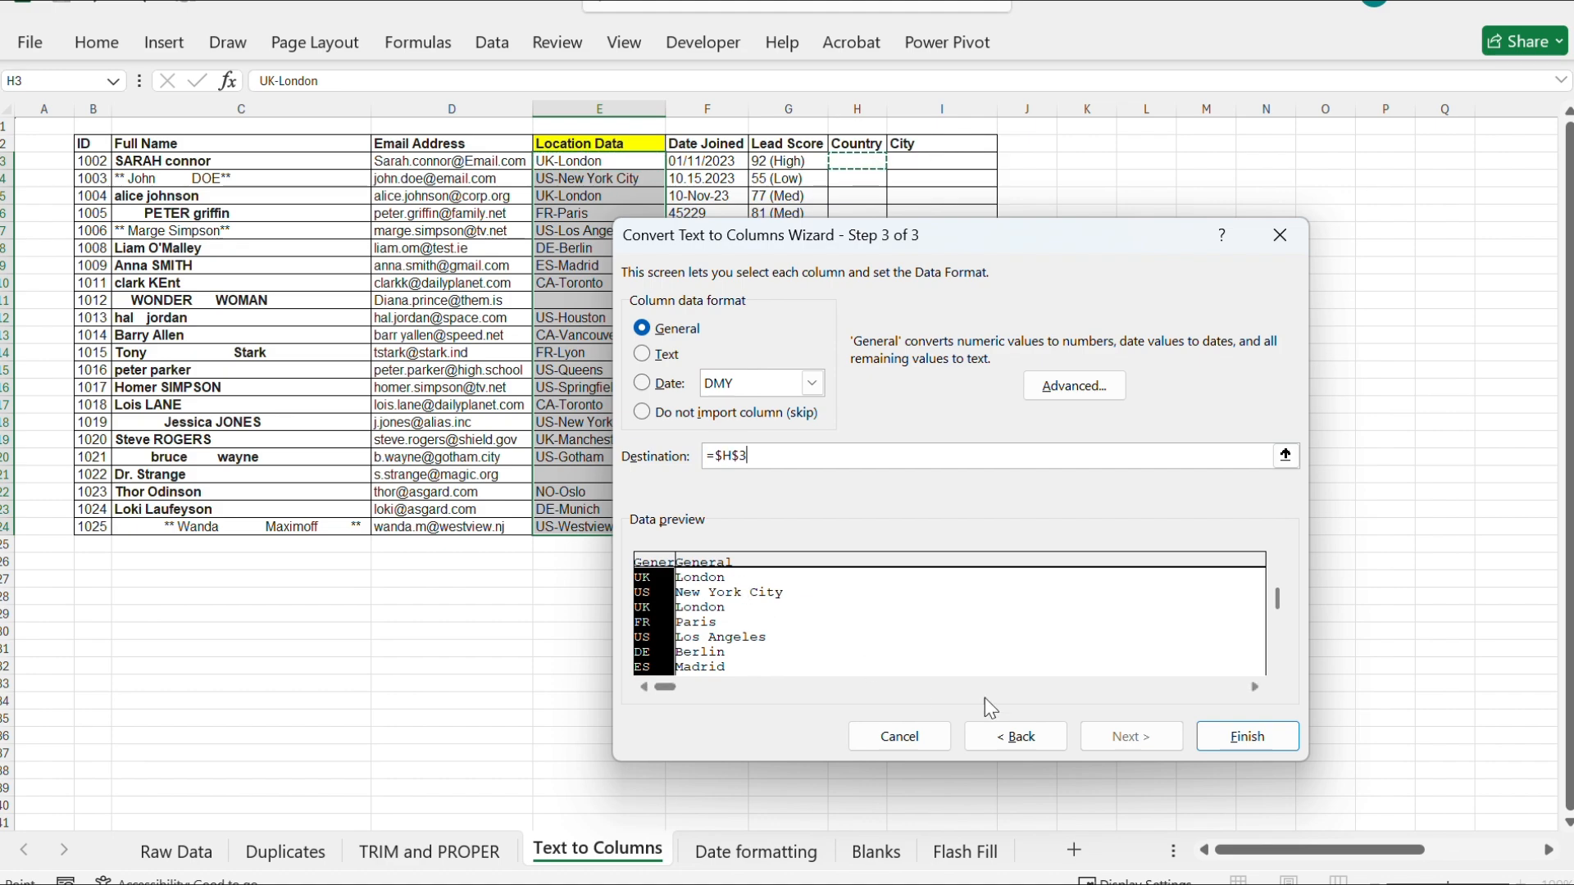
click(1247, 736)
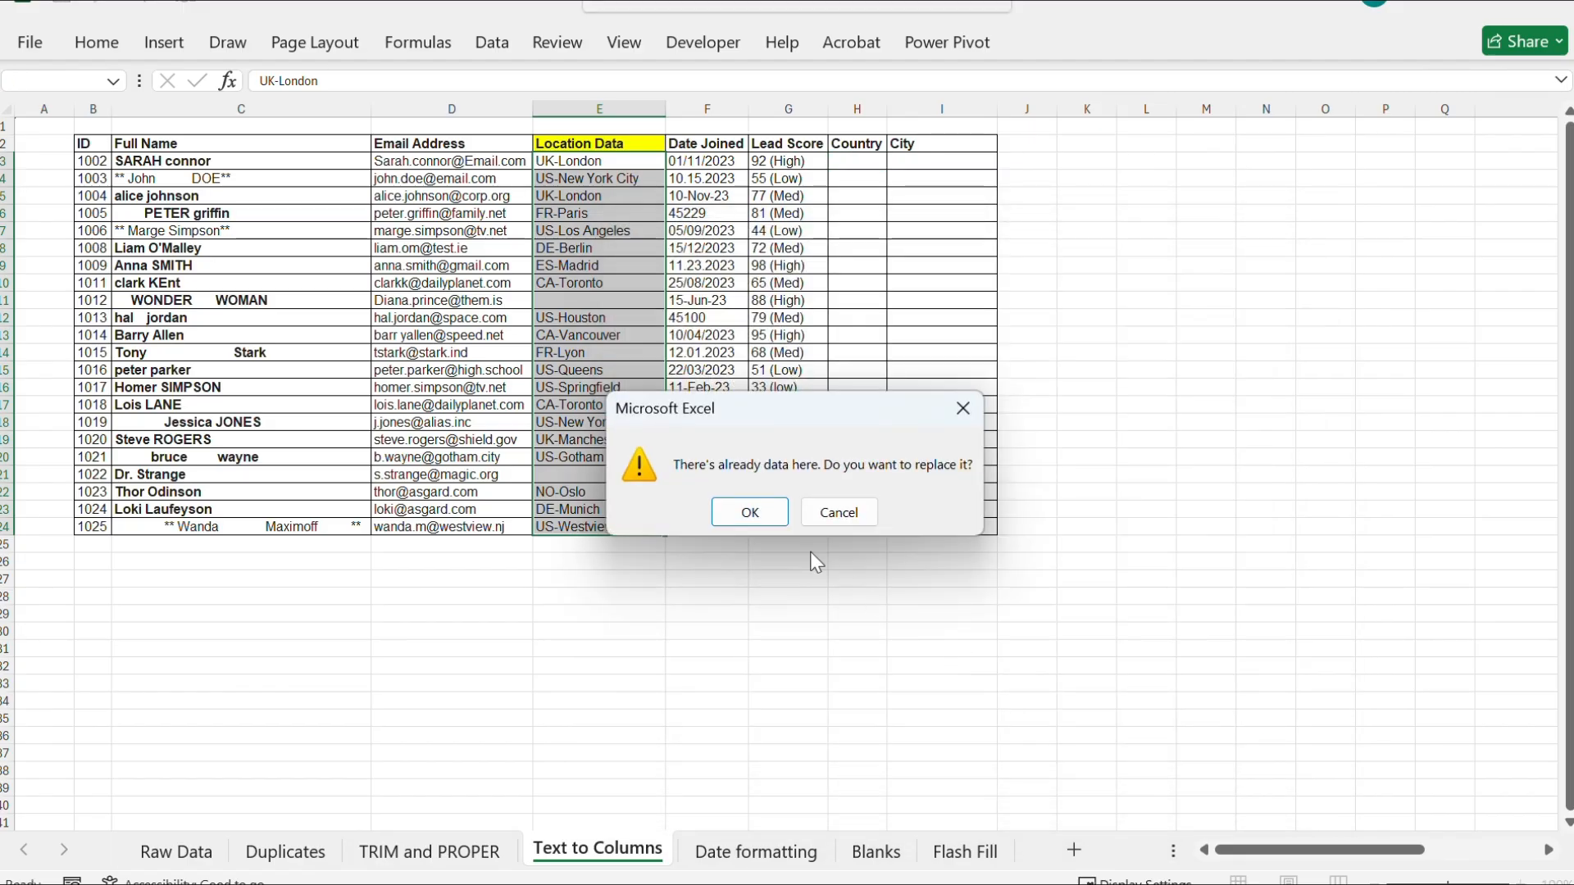
click(762, 513)
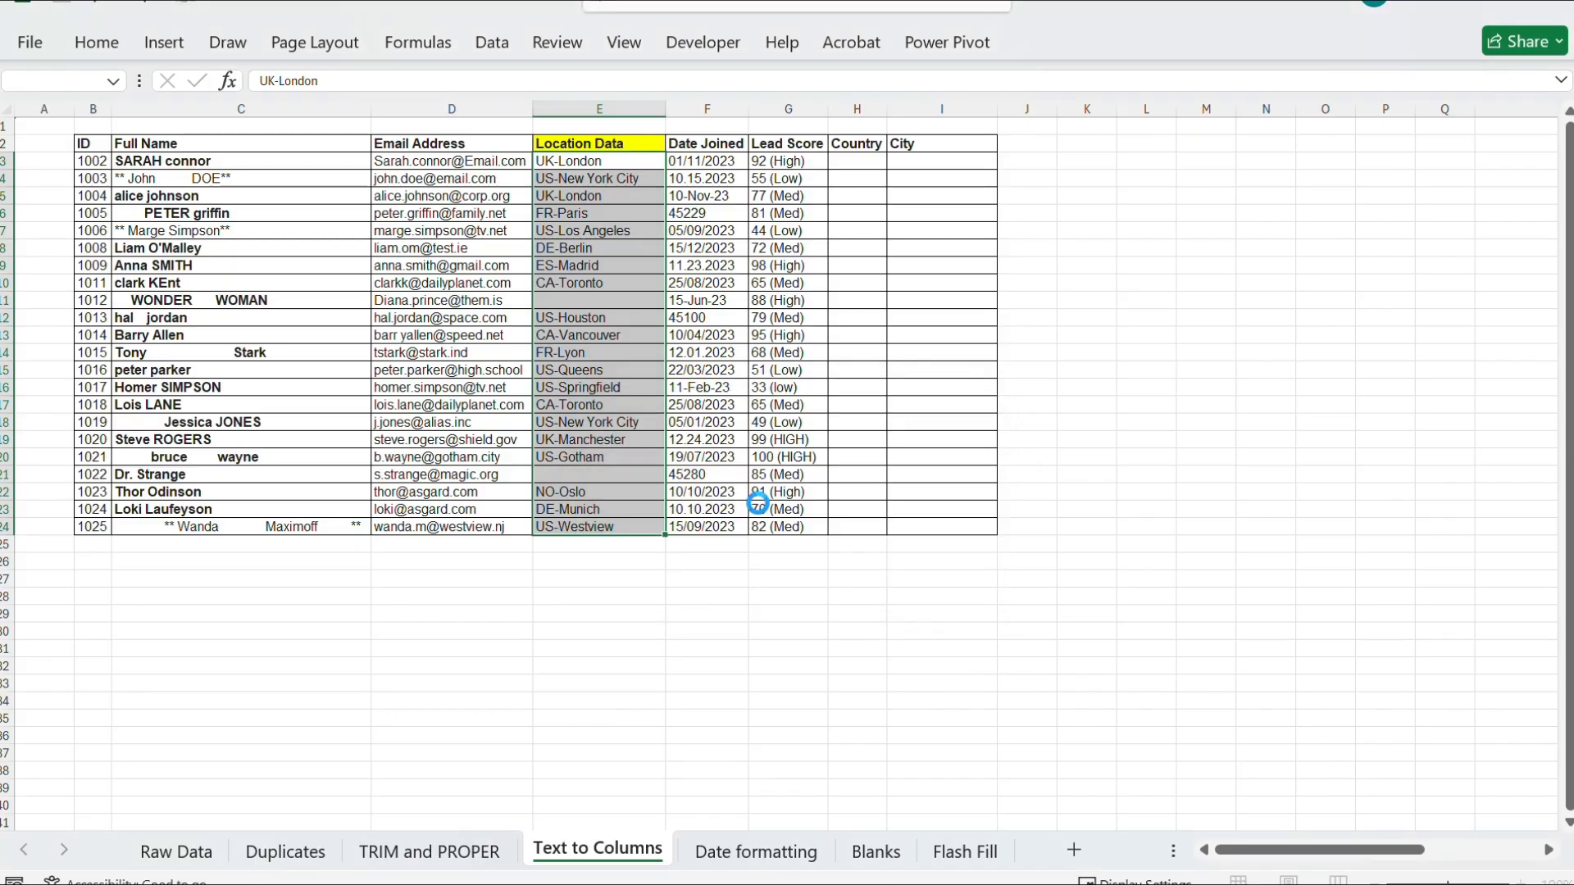
click(1146, 249)
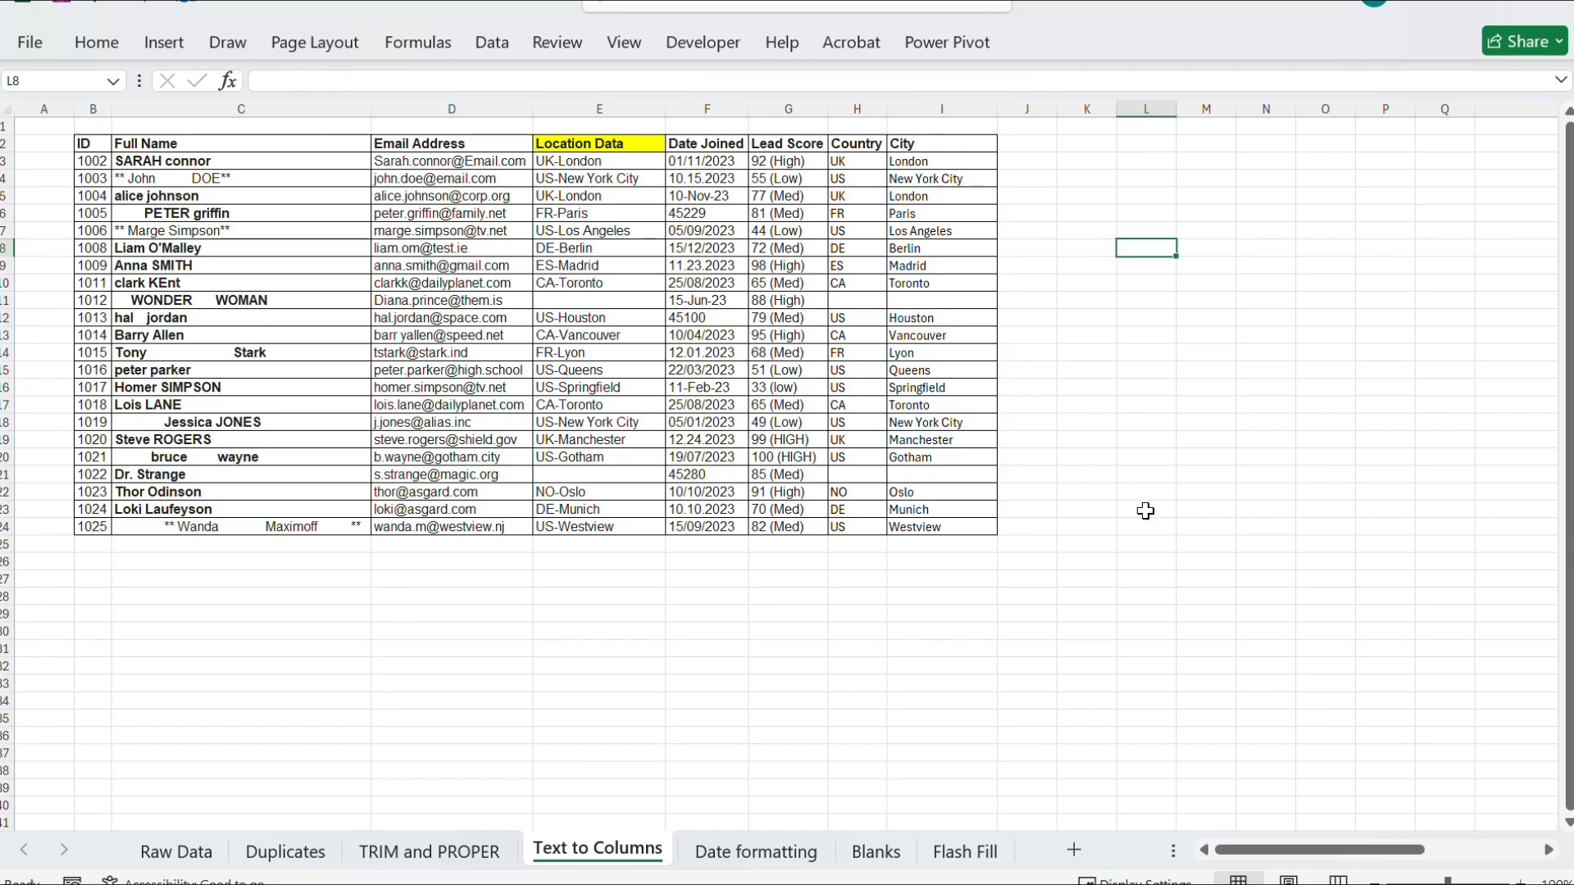
On the Date formatting sheet, enter =SUBSTITUTE(F3,".","/") in H3 to replace dots with slashes in the first Date Joined value.
key(ctrl+Page_Down)
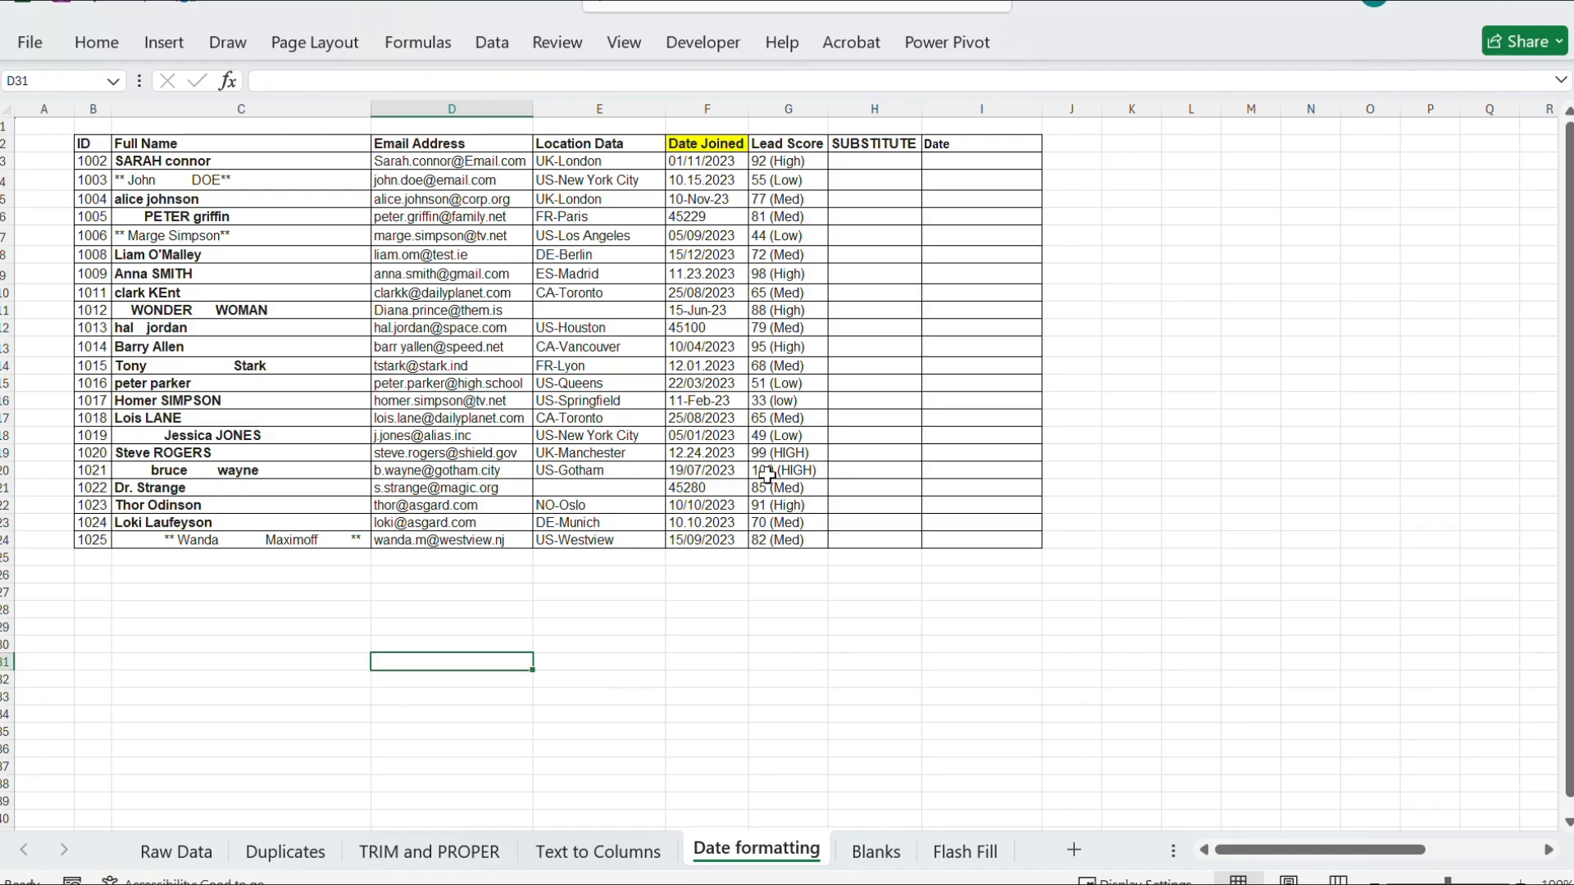
click(721, 106)
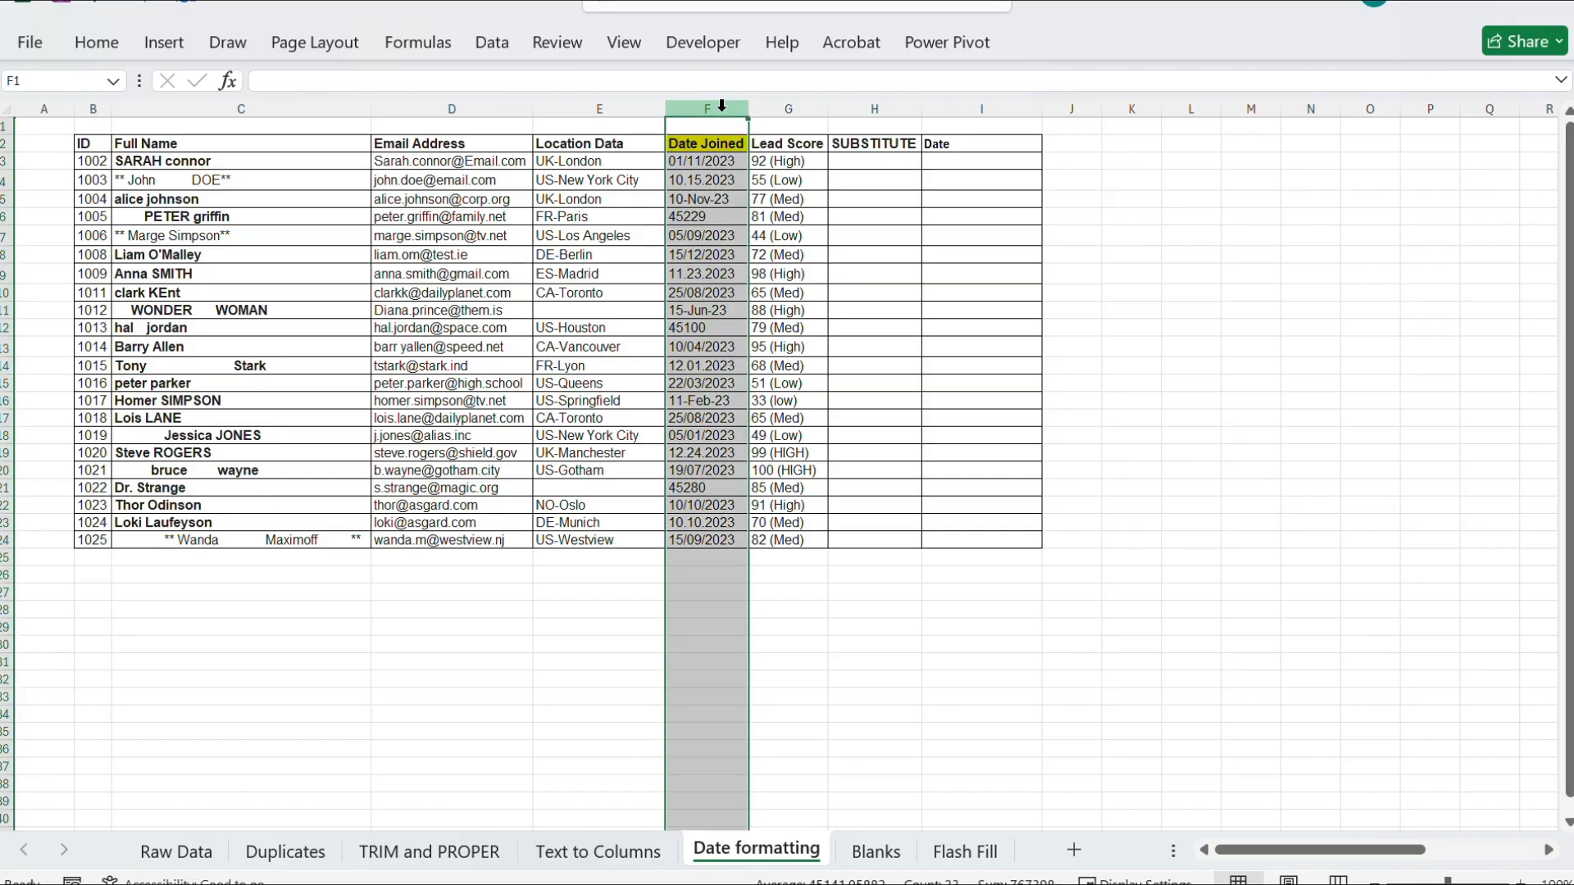
click(701, 161)
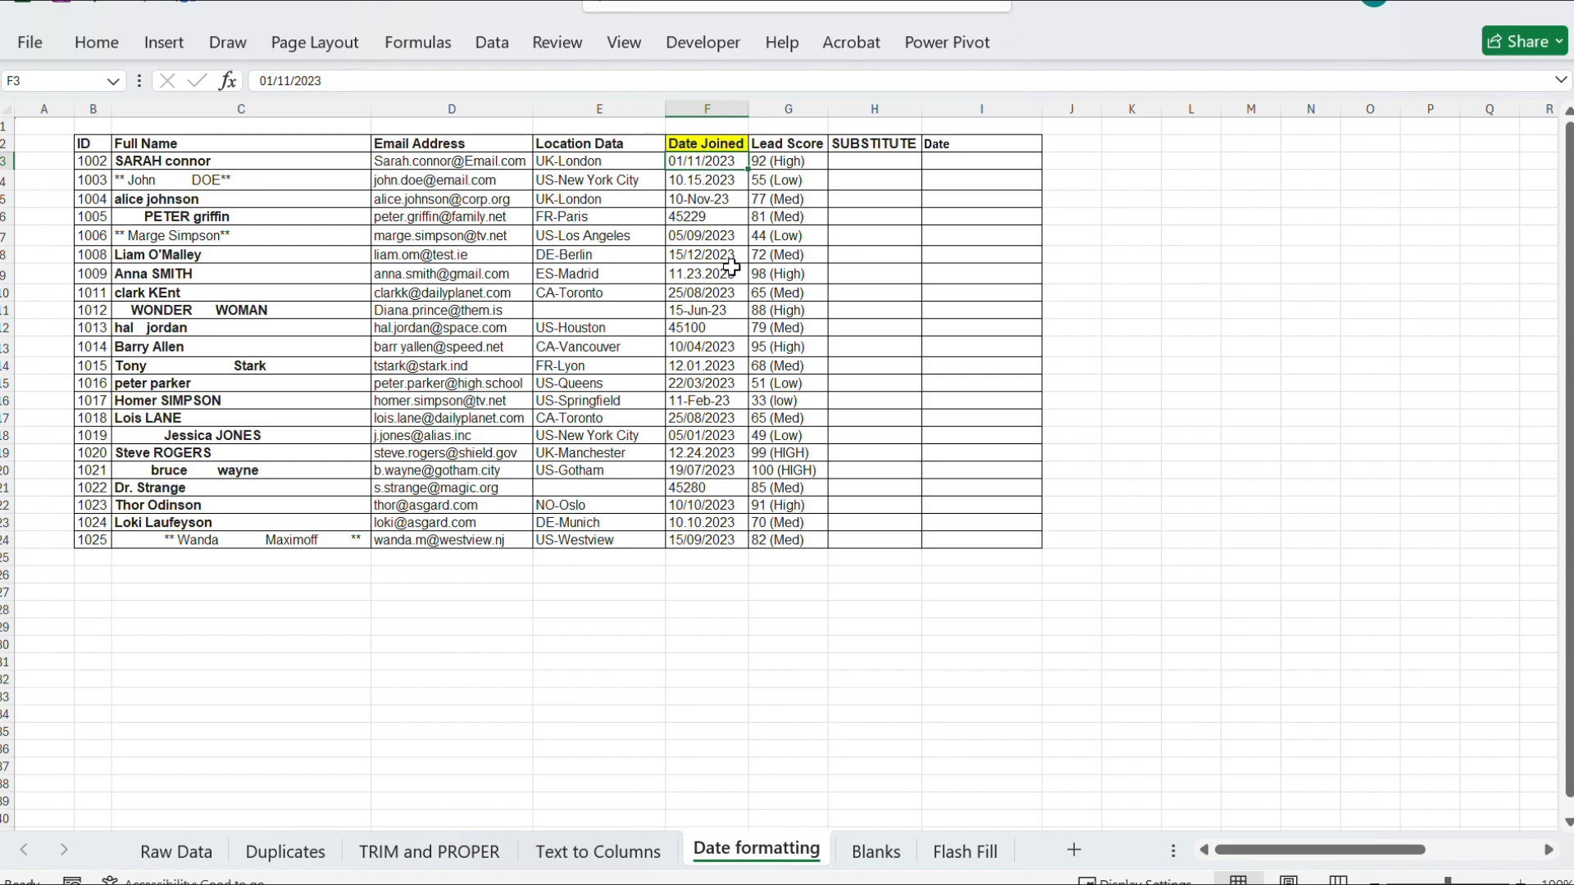
click(718, 216)
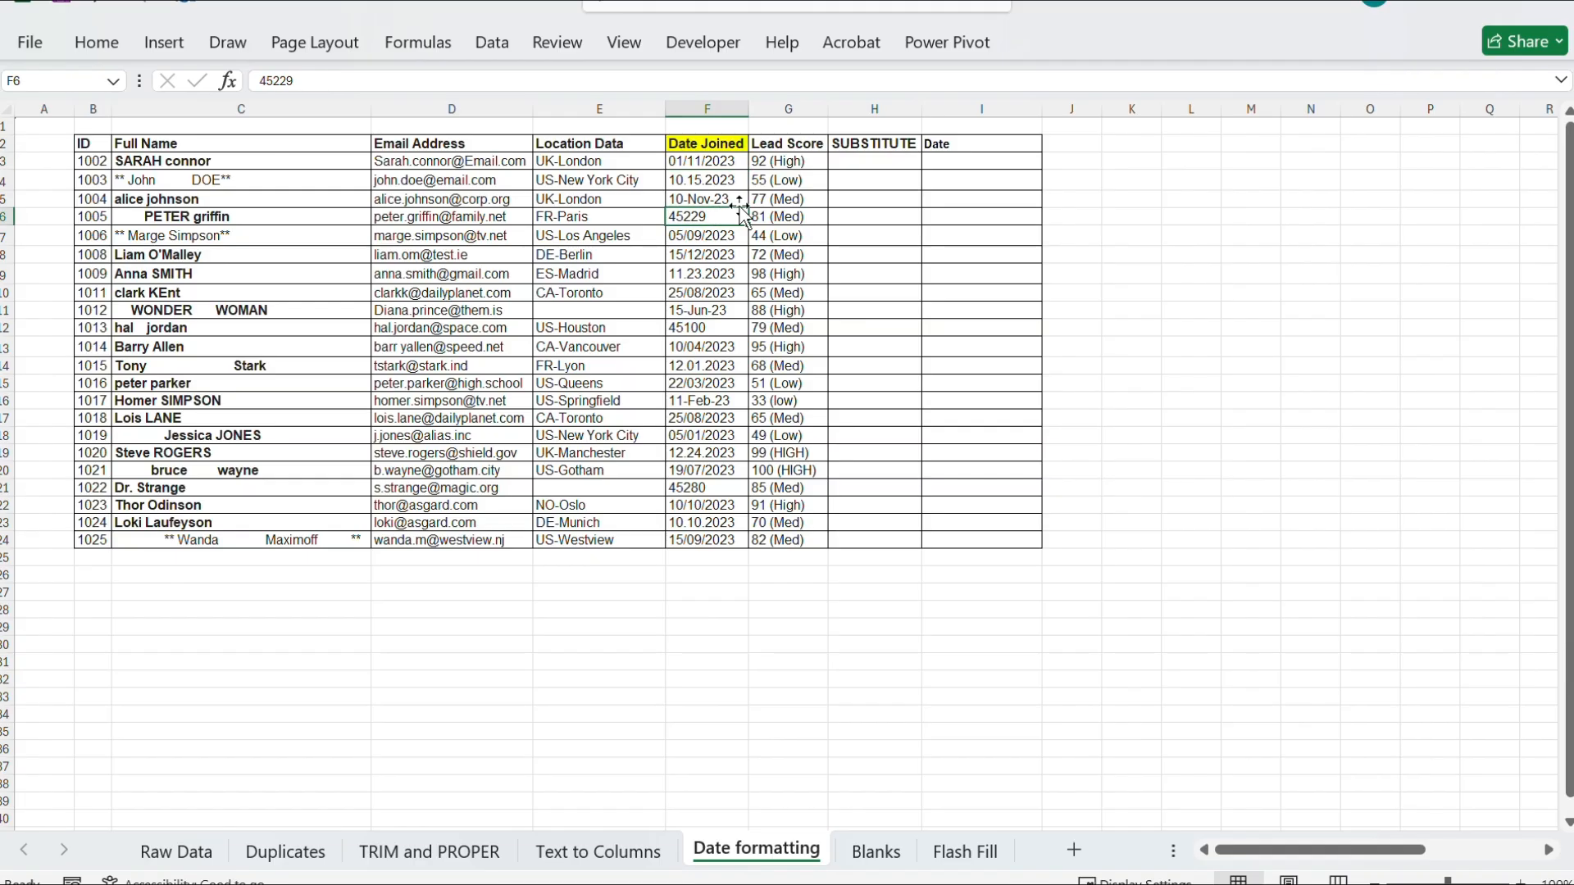
click(872, 164)
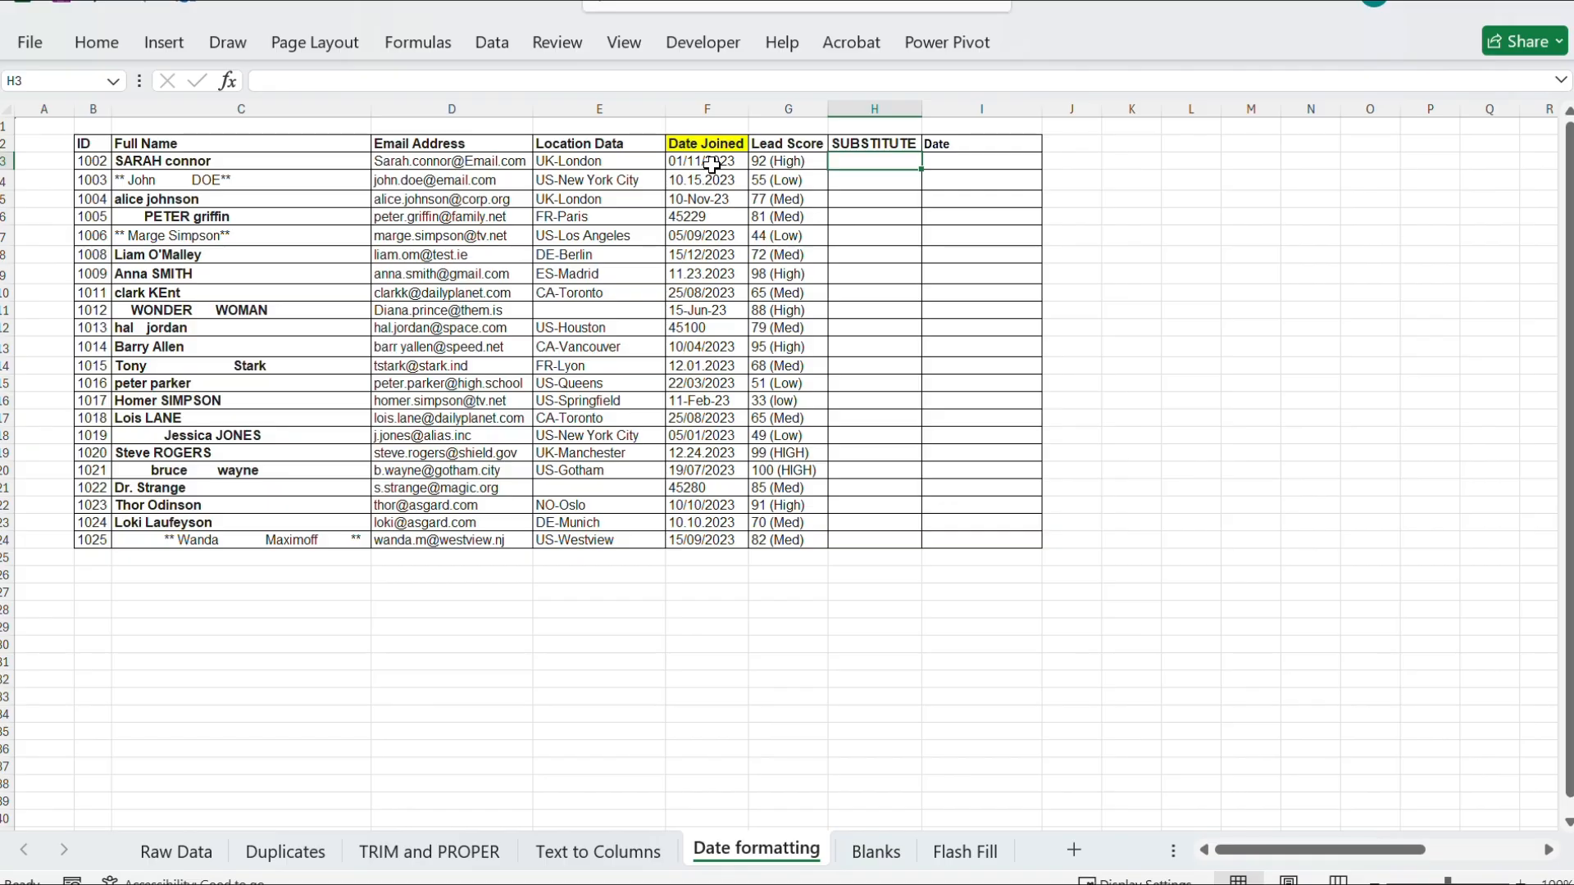
text(=subst)
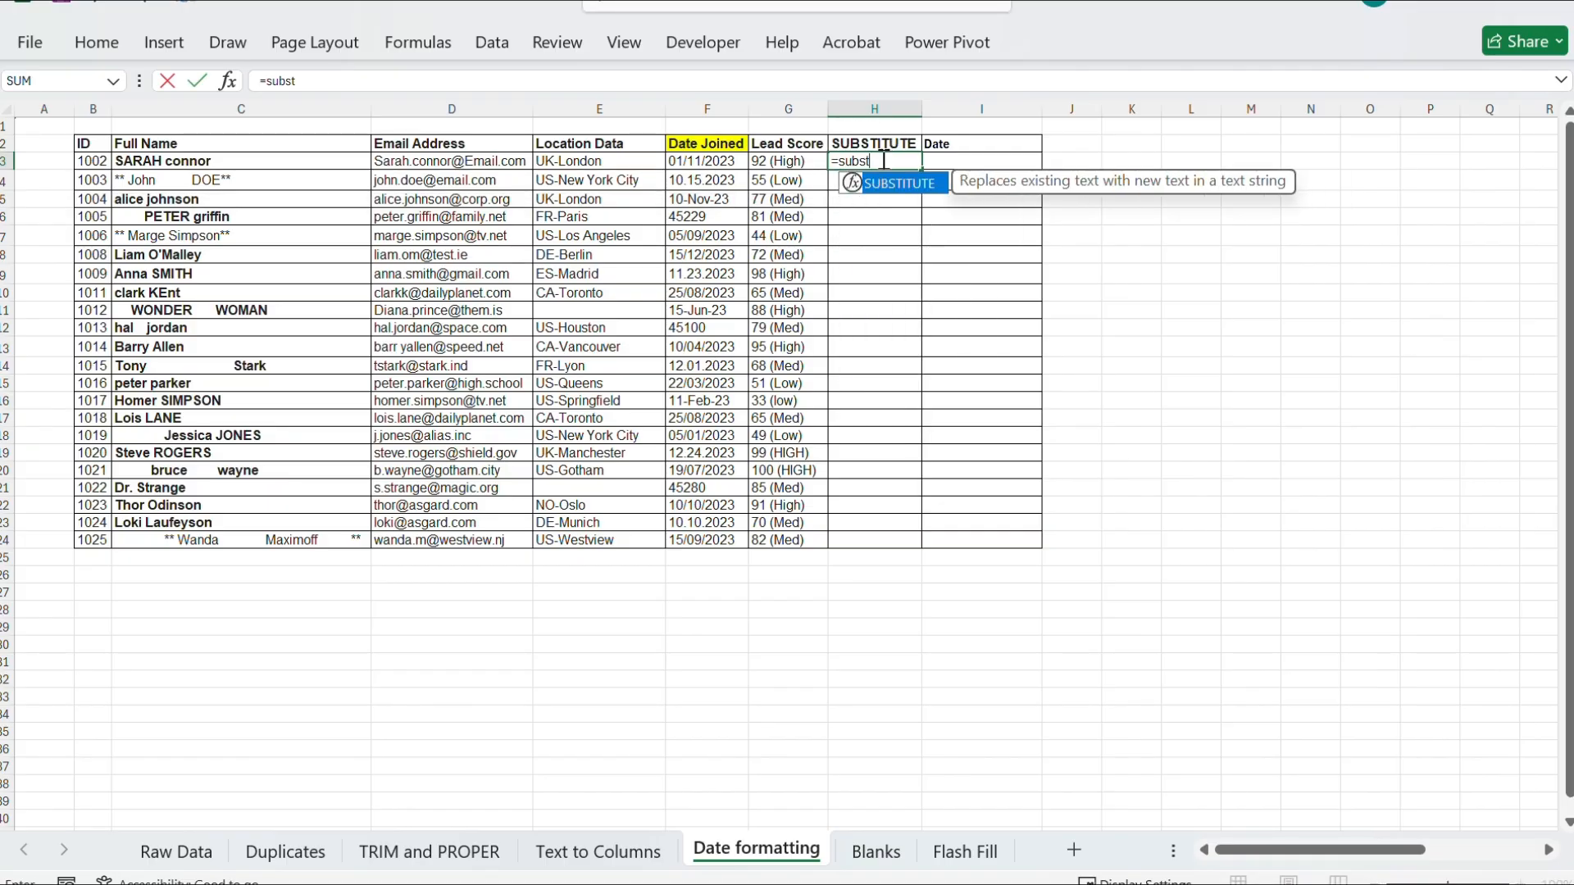
key(Tab)
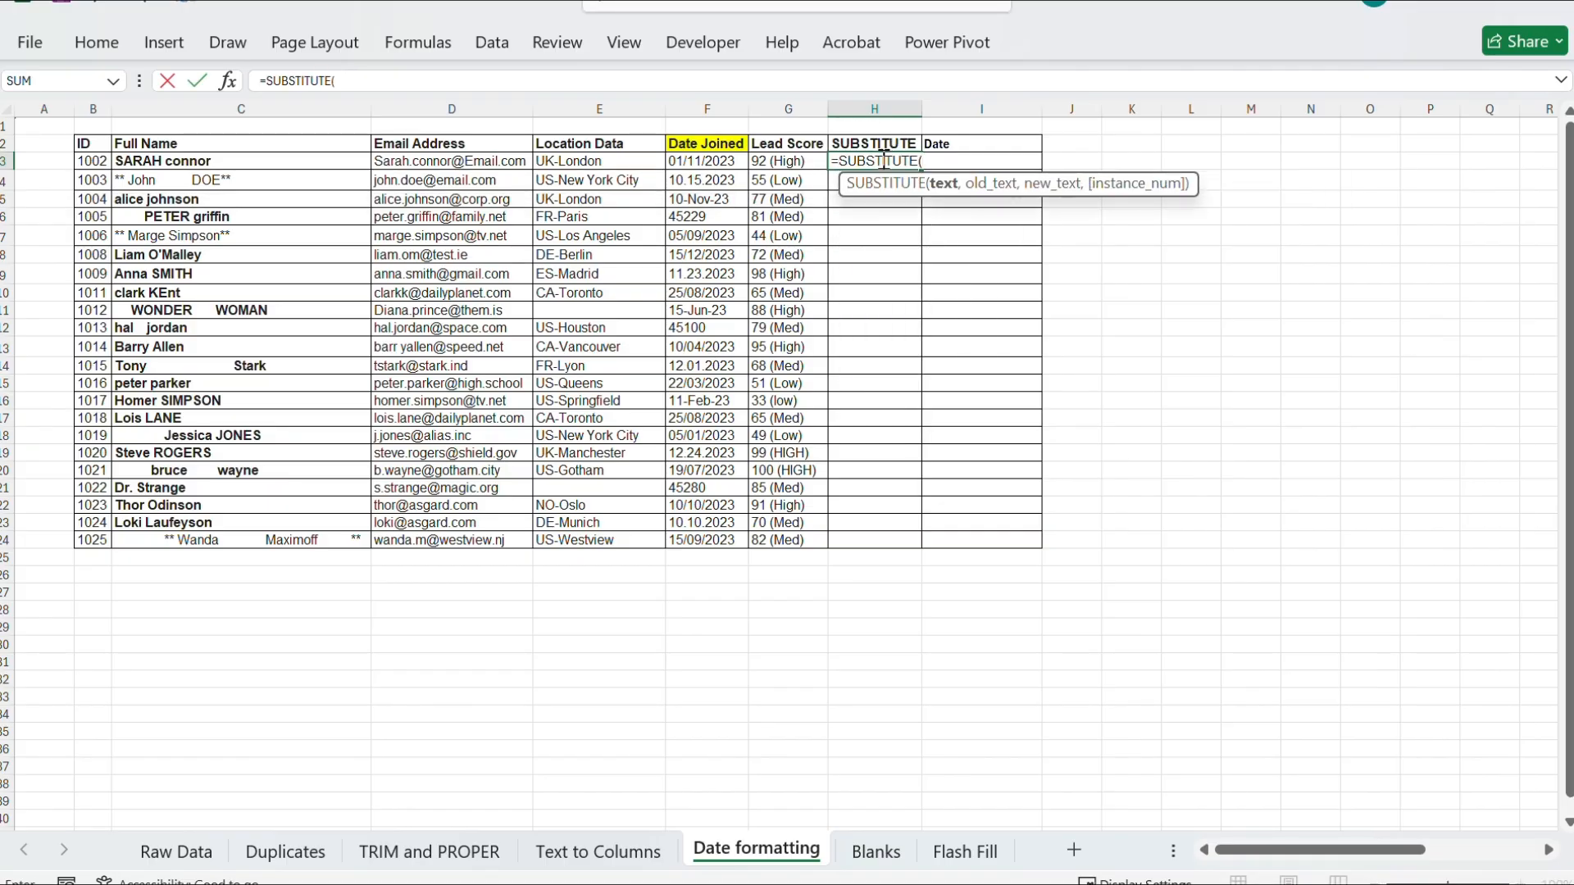
click(718, 162)
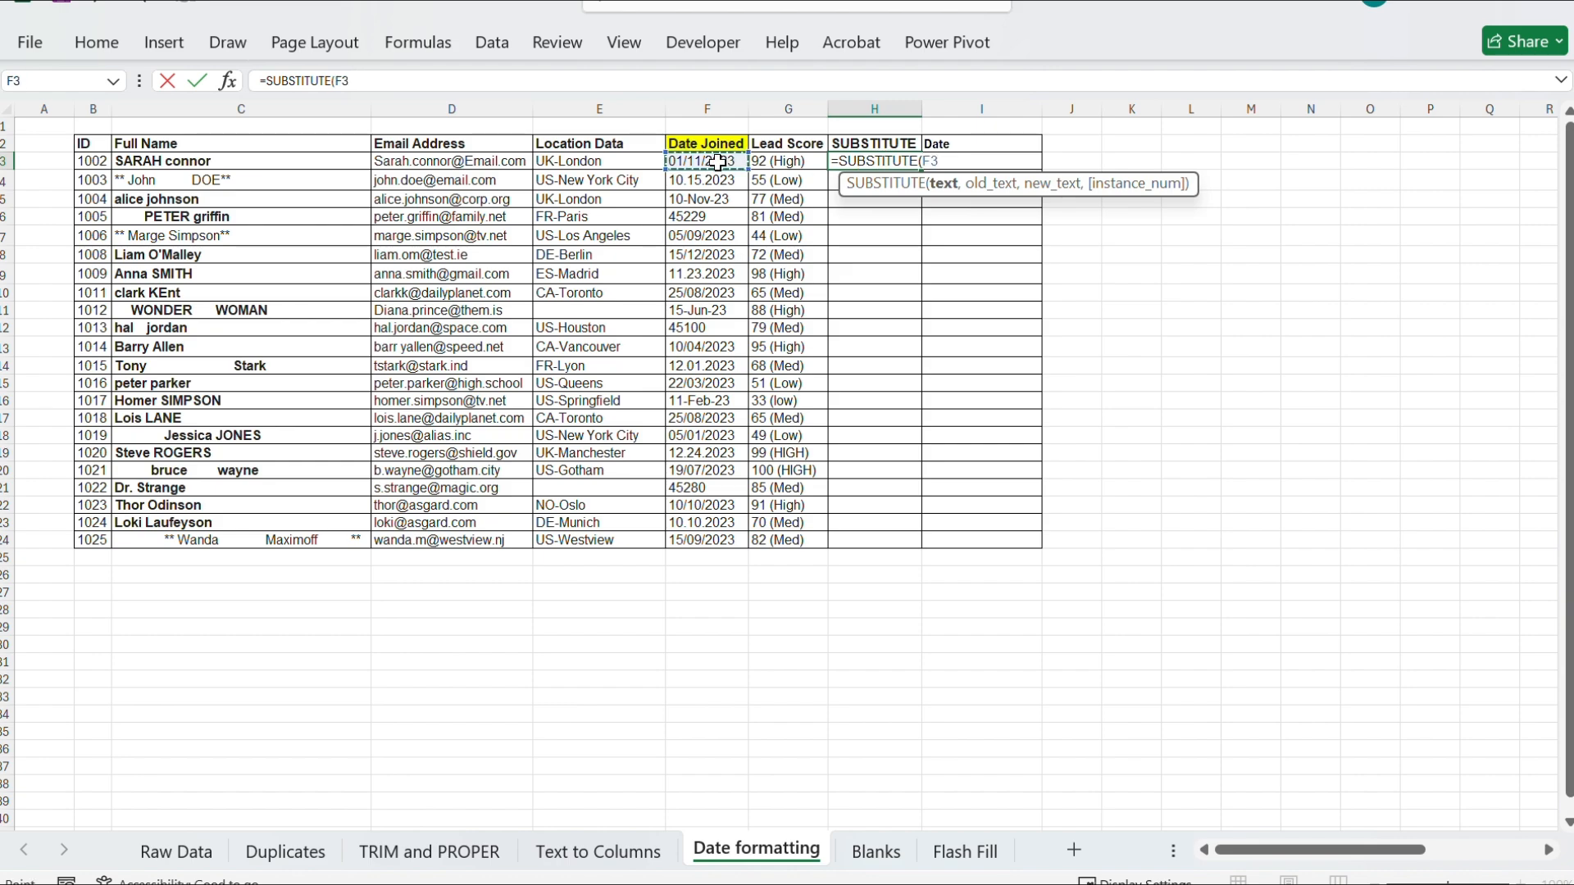
text(,)
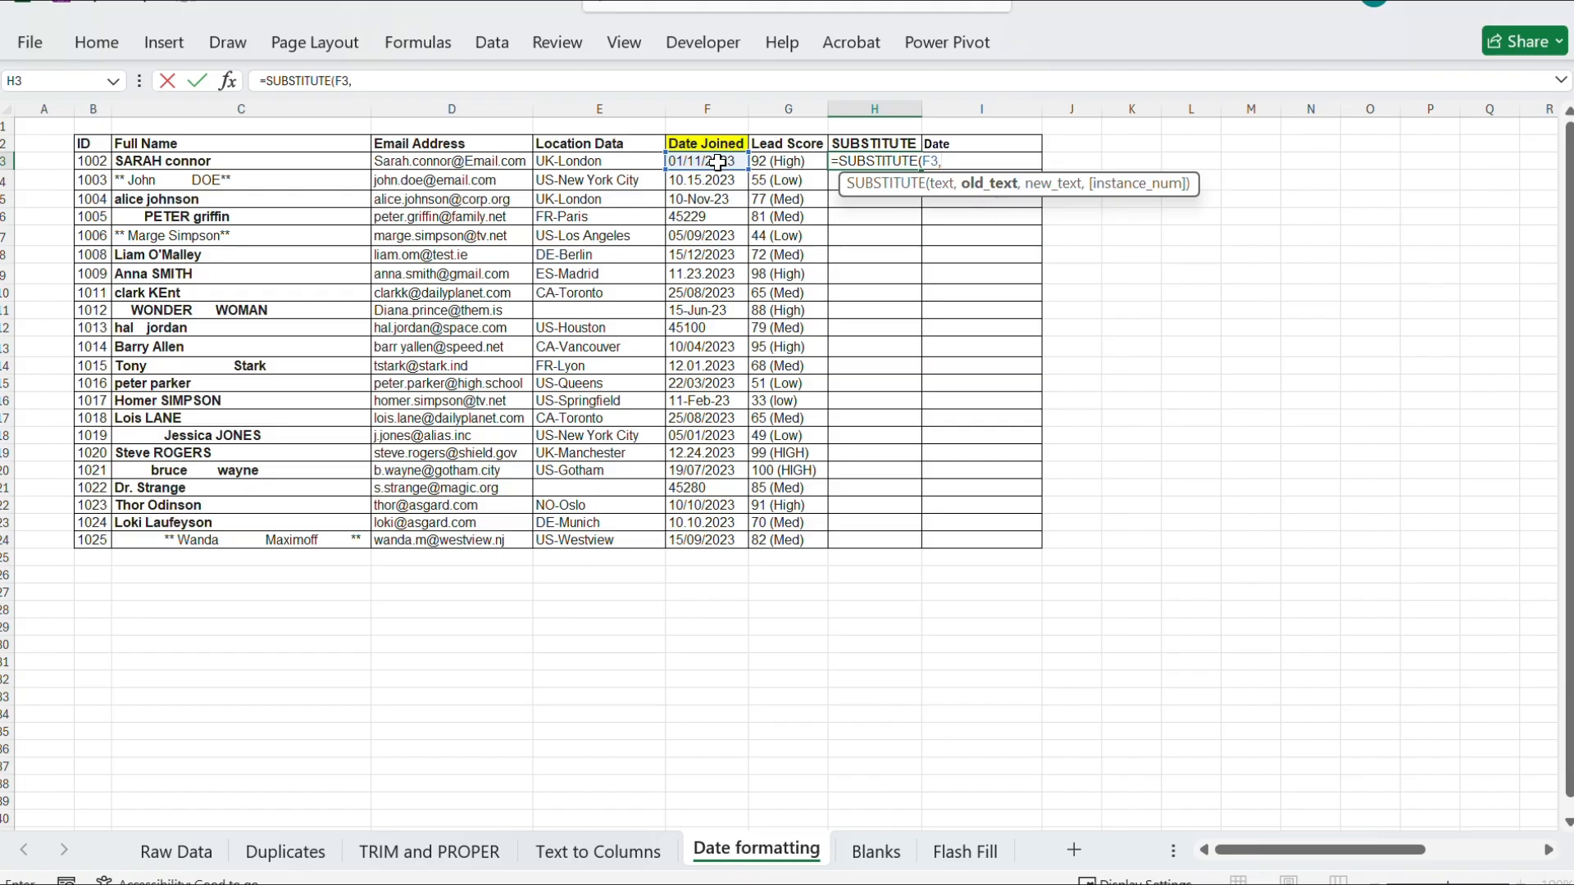
text(")
text(.",)
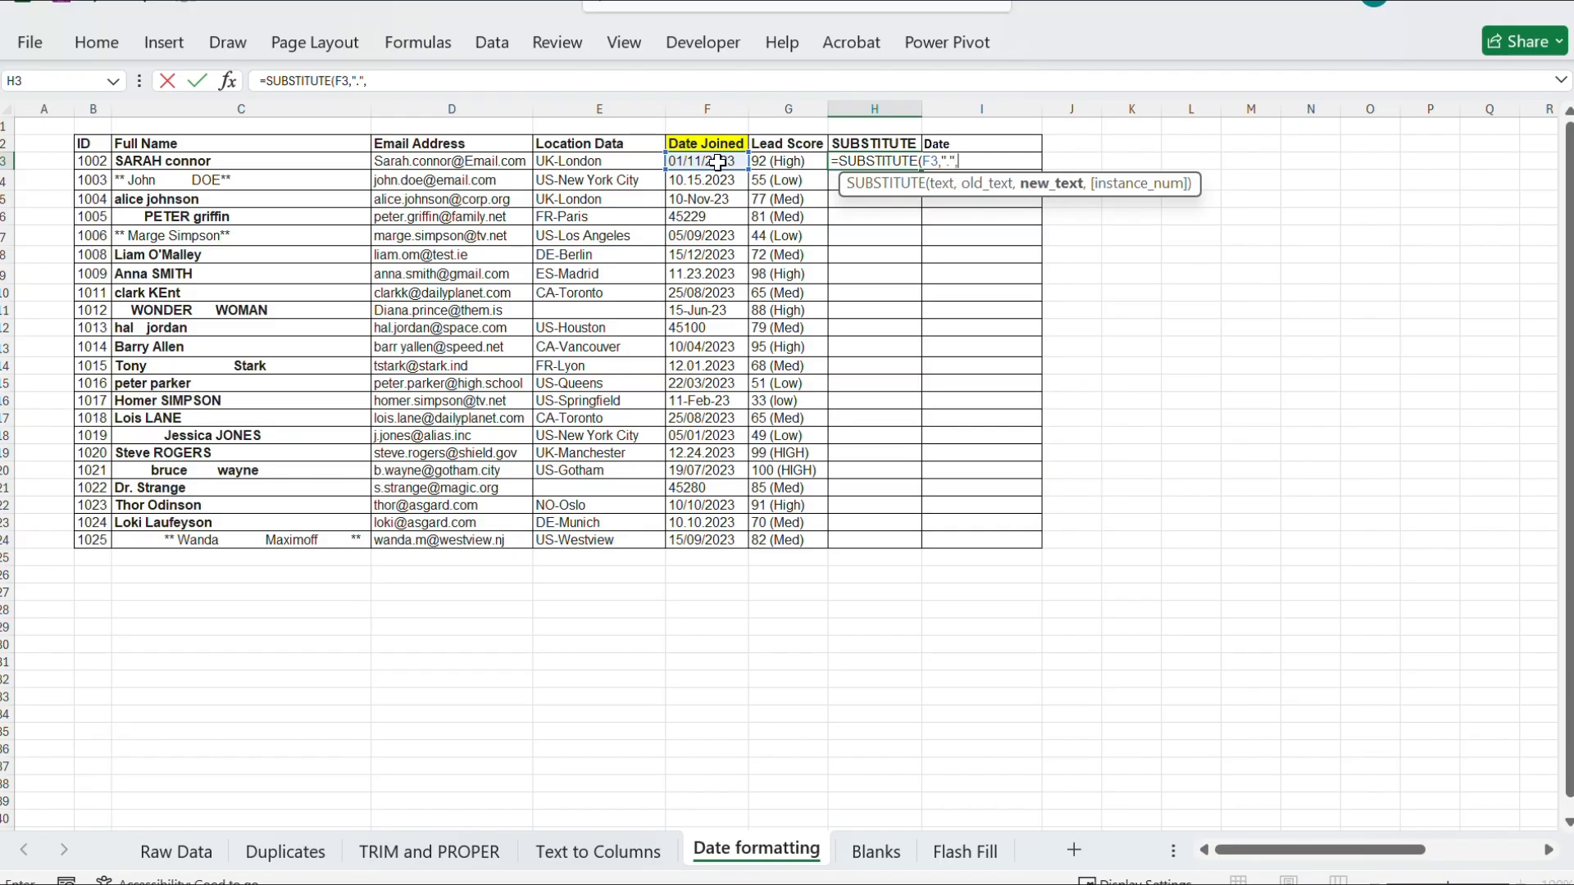
text("/"))
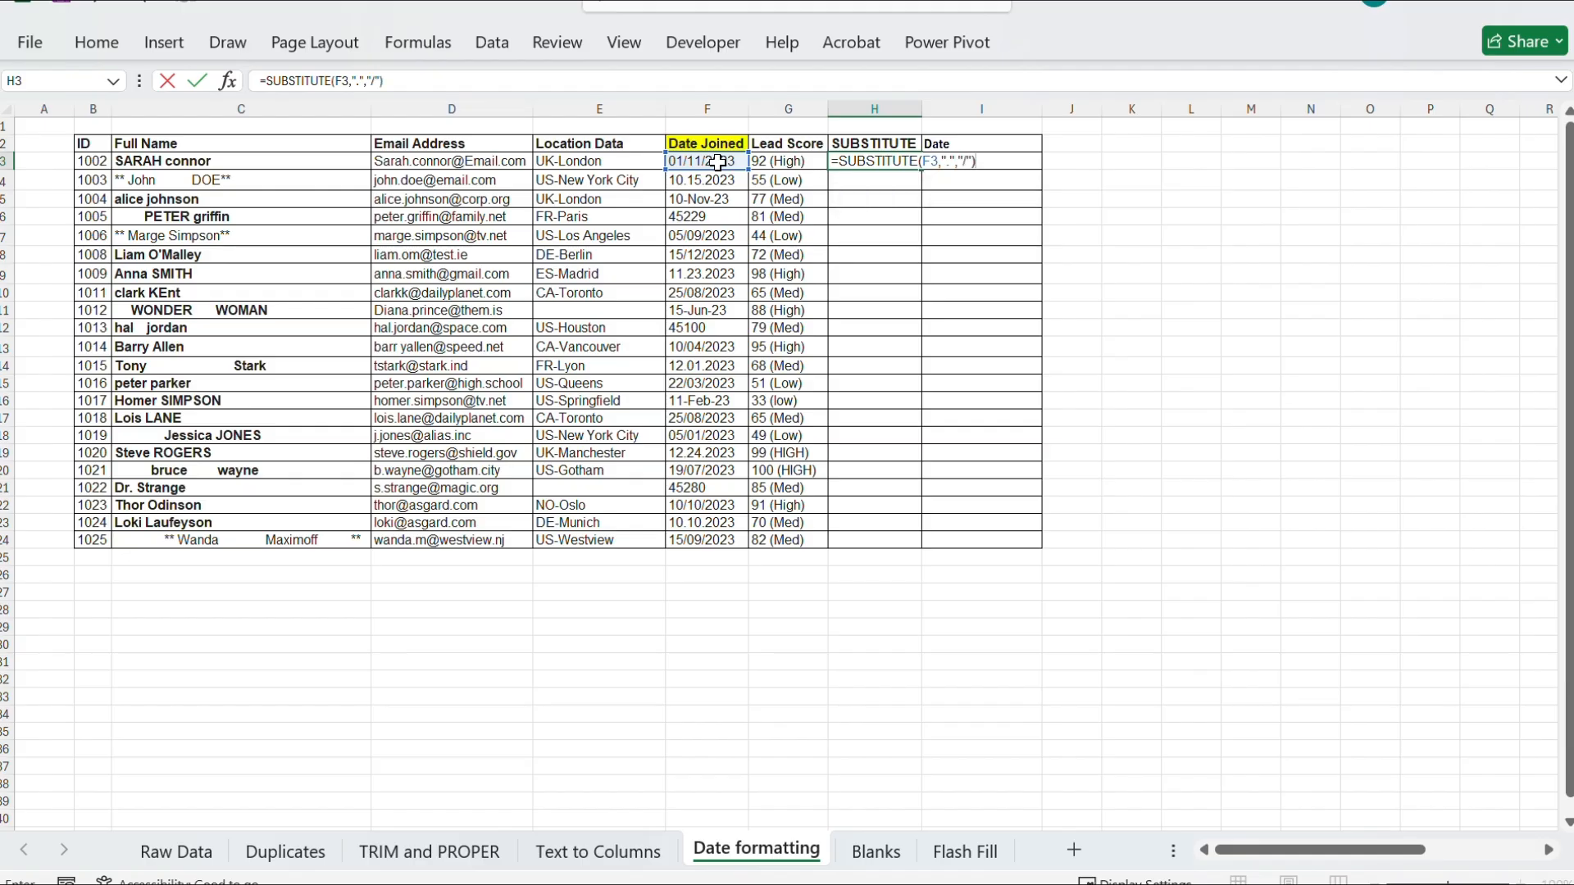
key(Return)
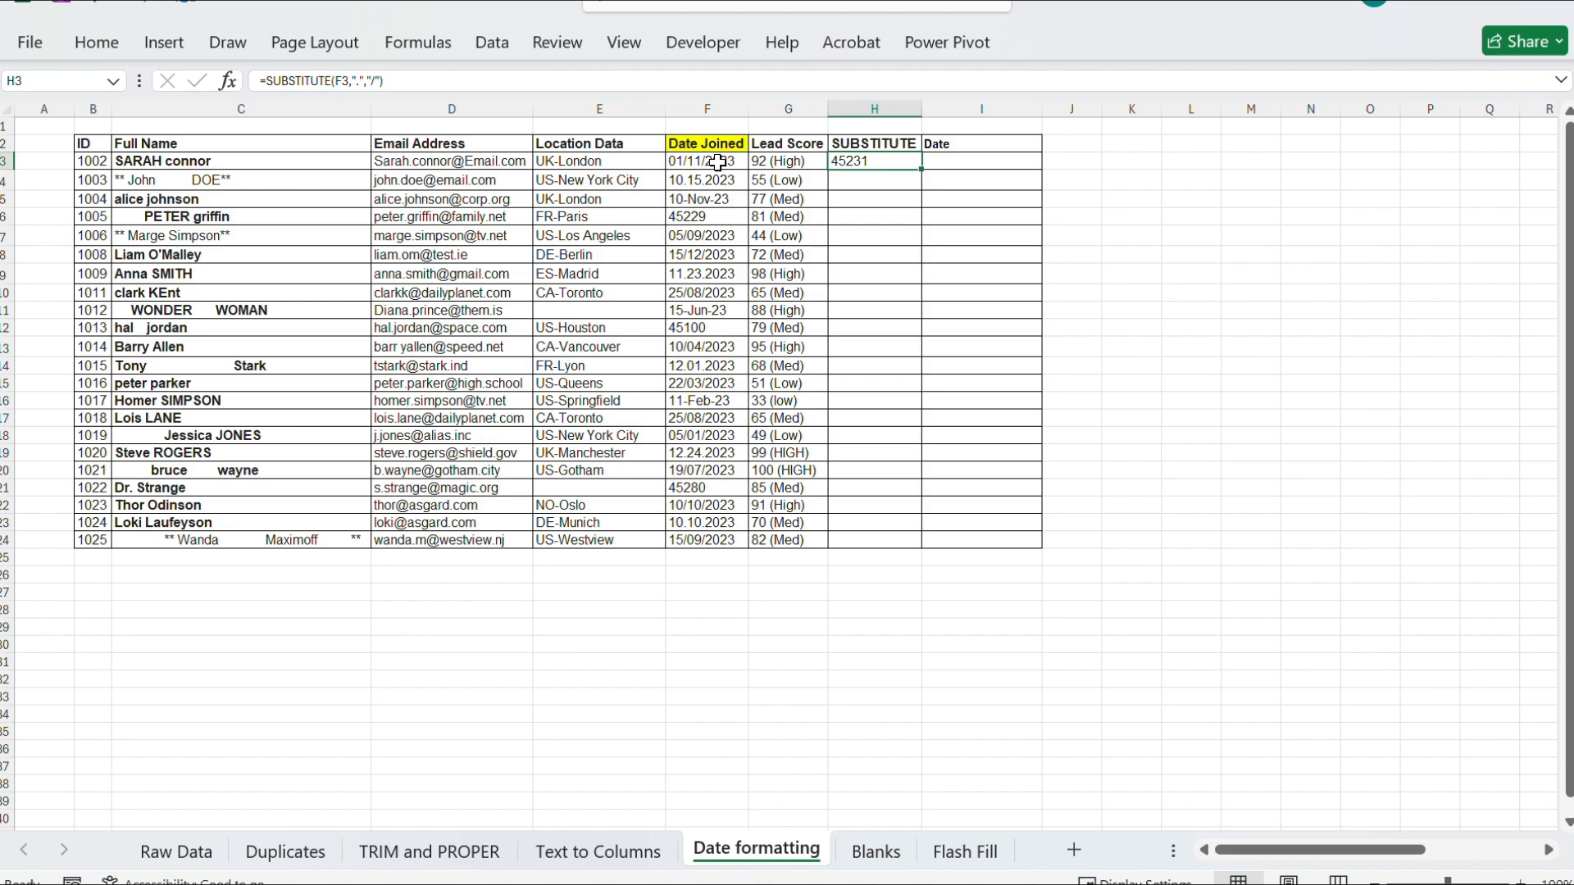
Copy the SUBSTITUTE formula from H3 down through H24 for all the Date Joined entries.
key(ctrl+c)
key(shift+Down)
key(shift+Down)
key(shift+Down)
key(shift+Down)
key(shift+Down)
key(shift+Down)
key(shift+Down)
key(shift+Down)
key(shift+Down)
key(shift+Down)
key(shift+Down)
key(shift+Down)
key(shift+Down)
key(shift+Down)
key(shift+Down)
key(shift+Down)
key(shift+Down)
key(shift+Down)
key(shift+Down)
key(shift+Down)
key(shift+Down)
key(shift+Down)
key(shift+Up)
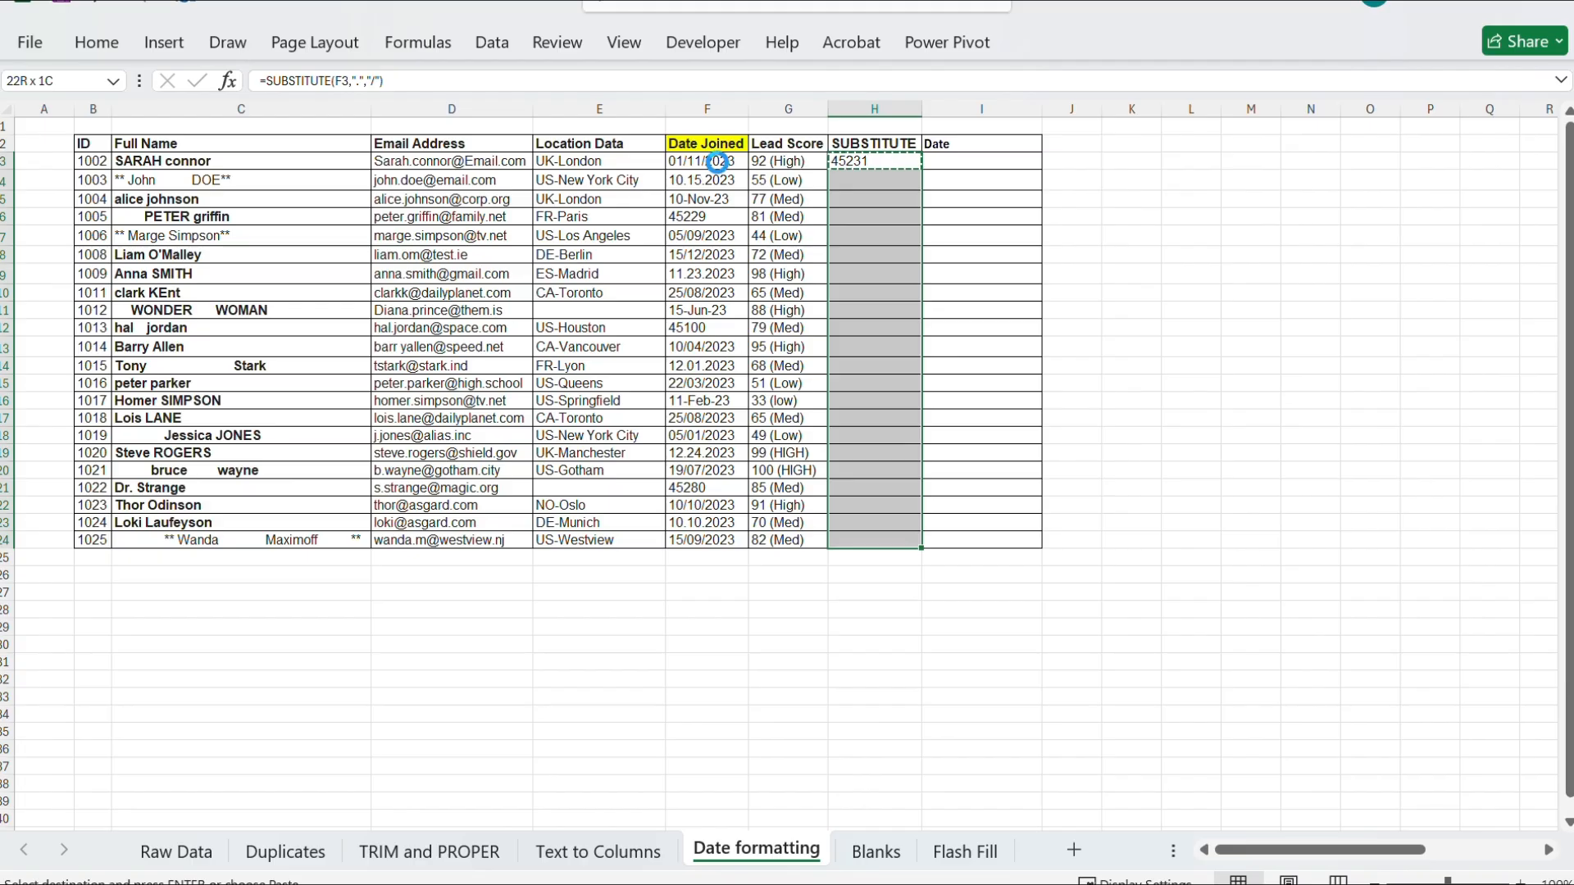
key(ctrl+v)
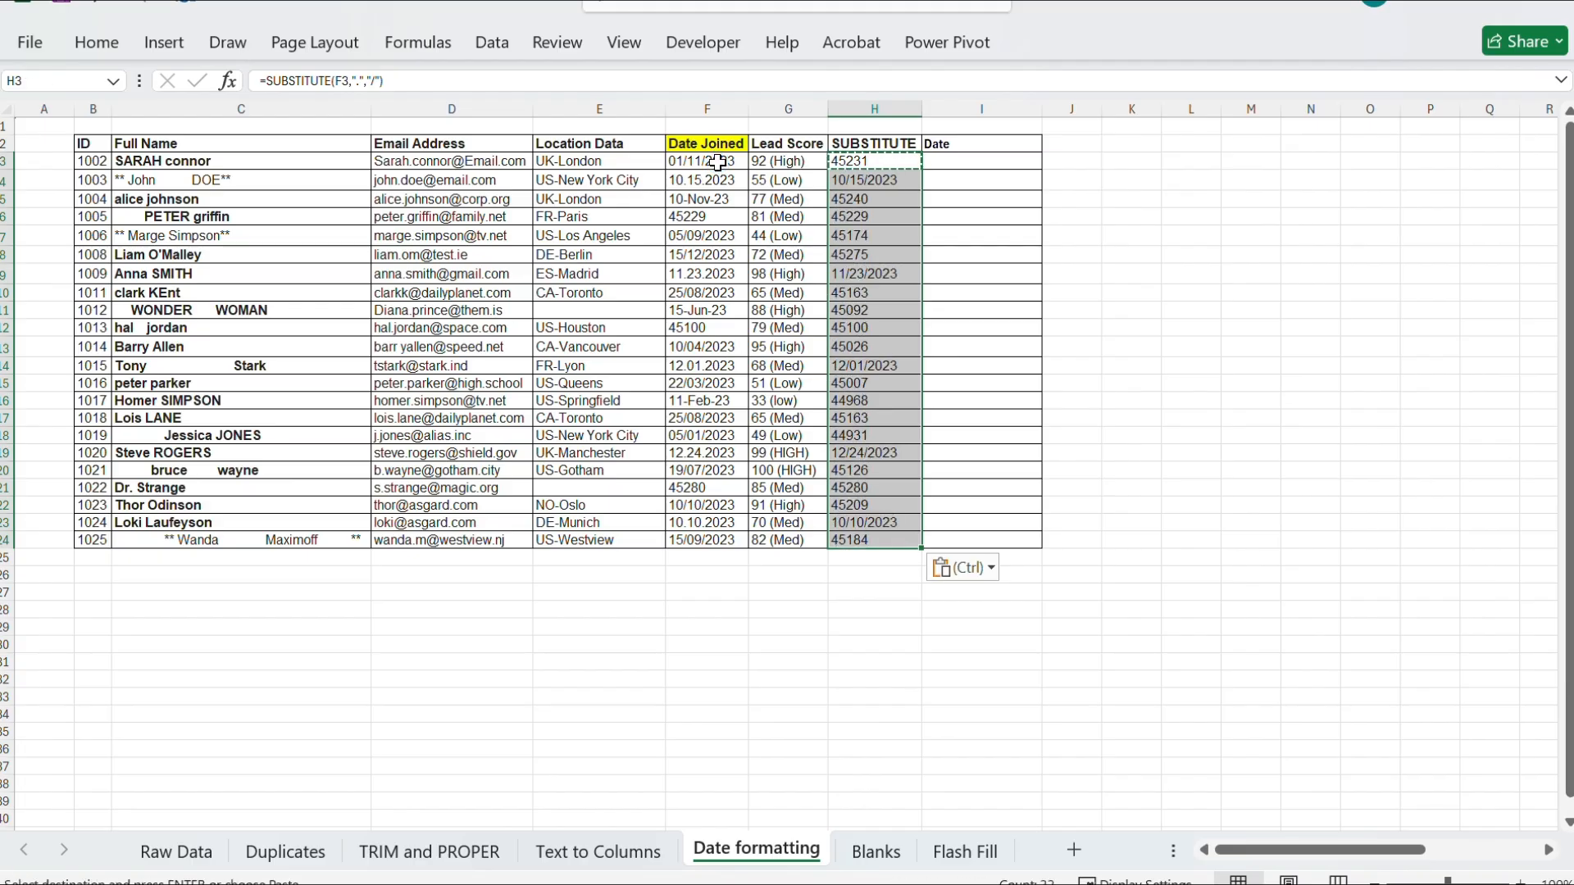
key(Return)
key(Up)
key(Right)
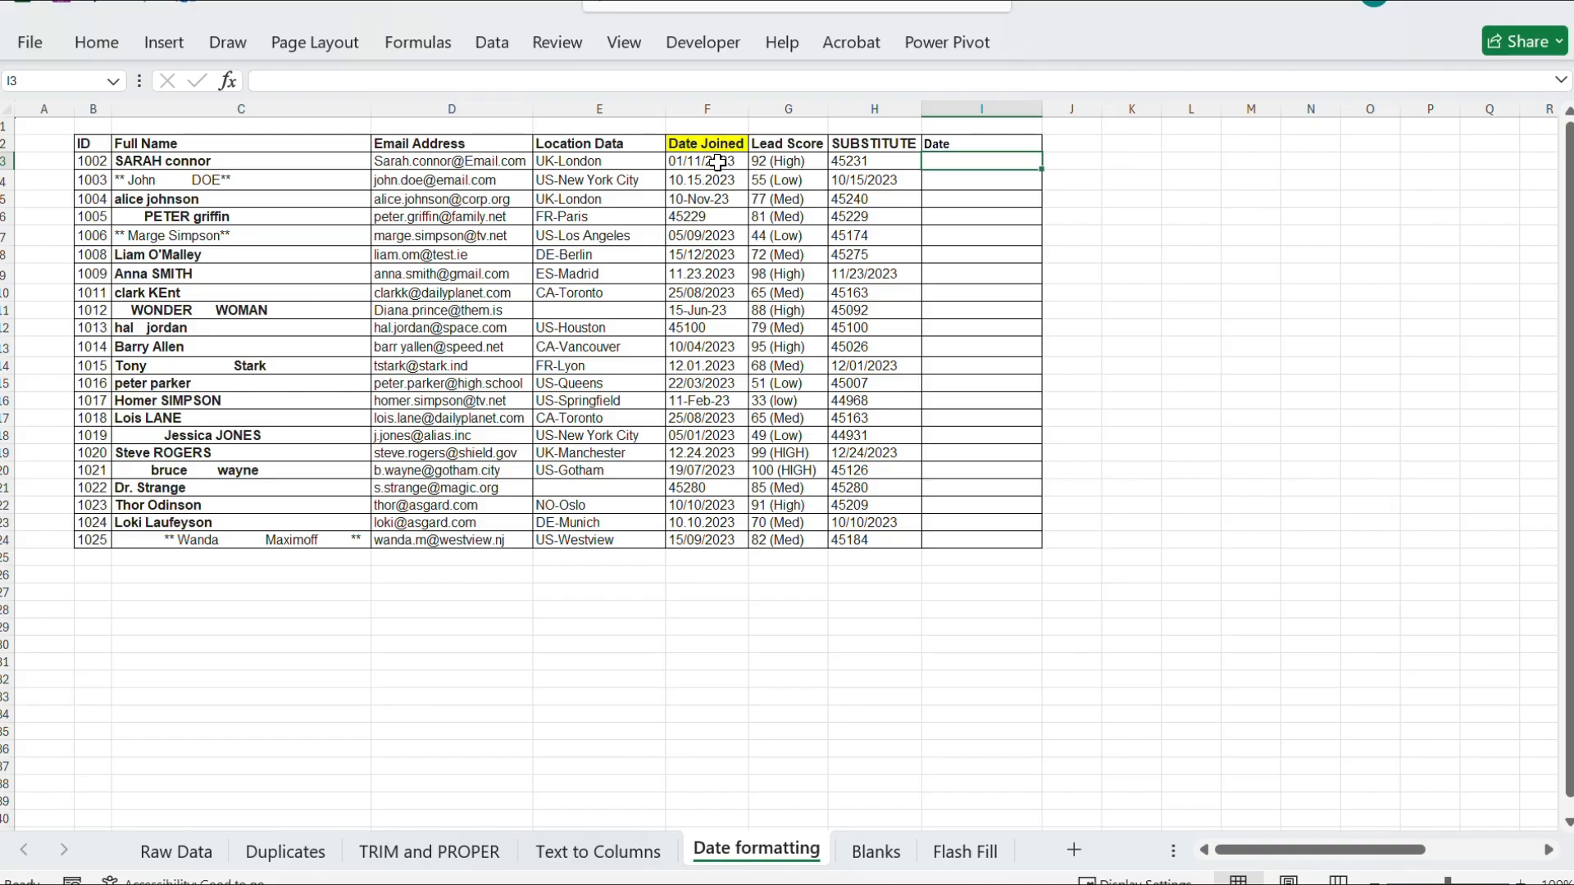
Copy the SUBSTITUTE results in H3:H24 and paste them as values only into the Date column starting at I3.
click(854, 162)
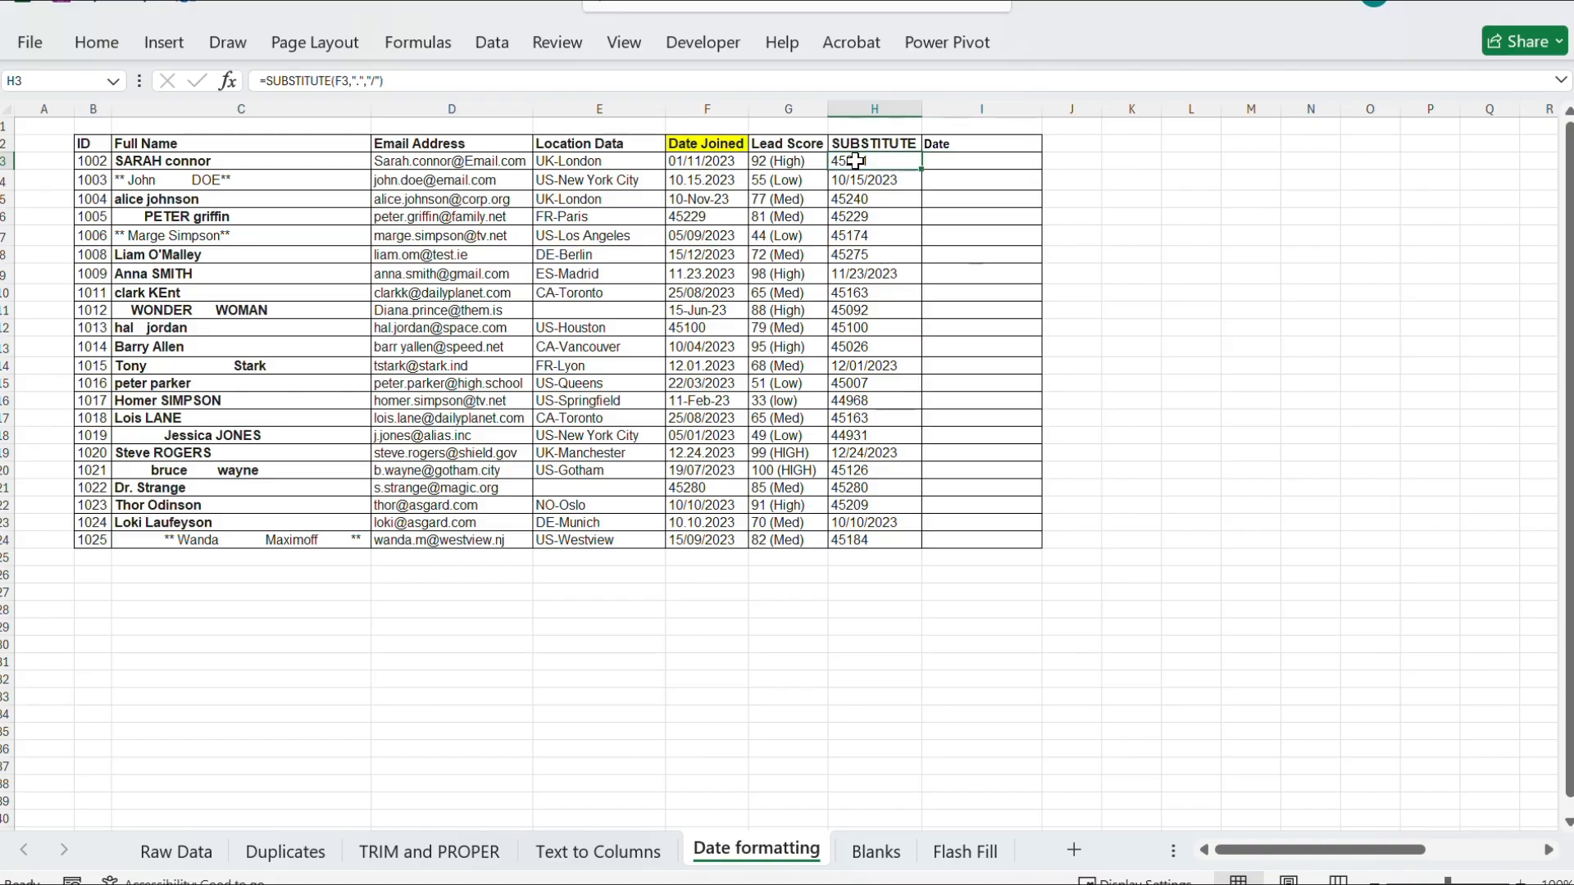
shift+click(857, 539)
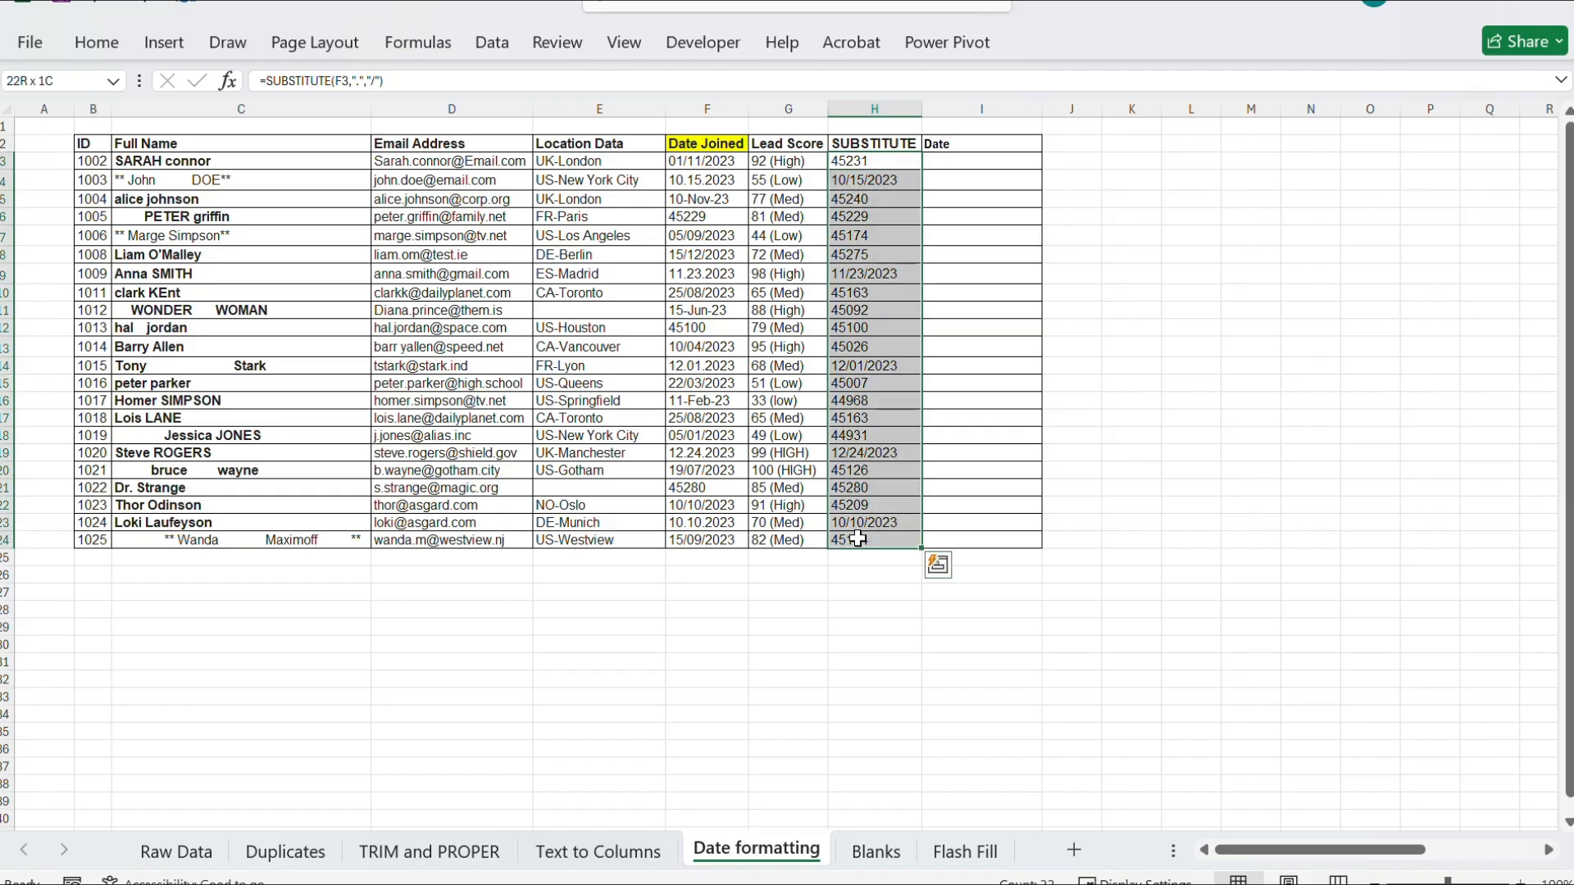
key(ctrl+c)
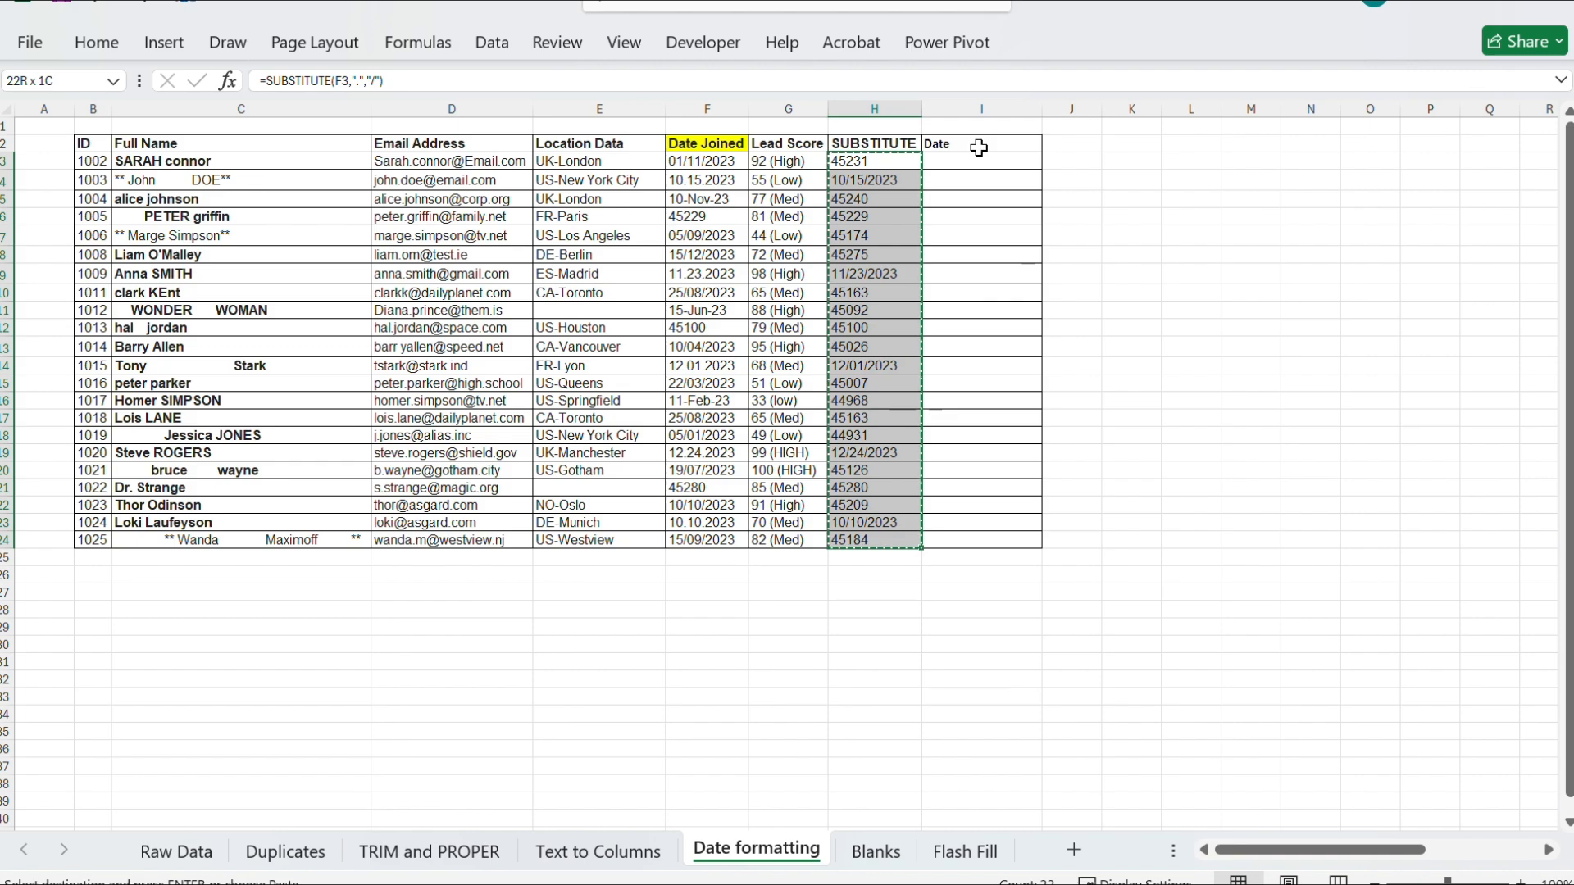
click(975, 161)
right_click(978, 163)
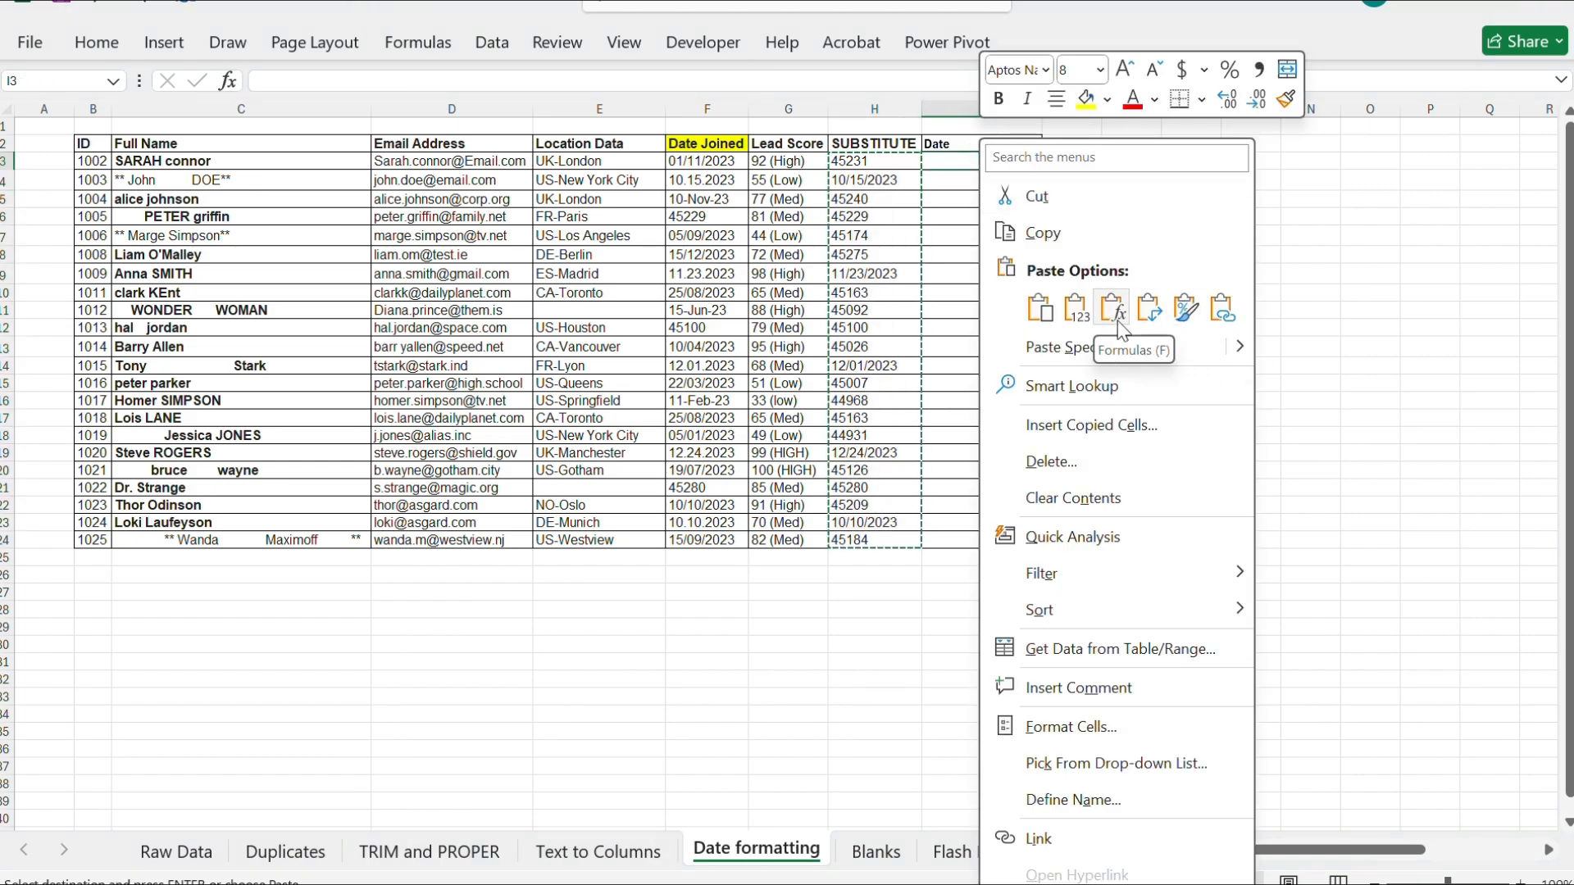
click(1076, 309)
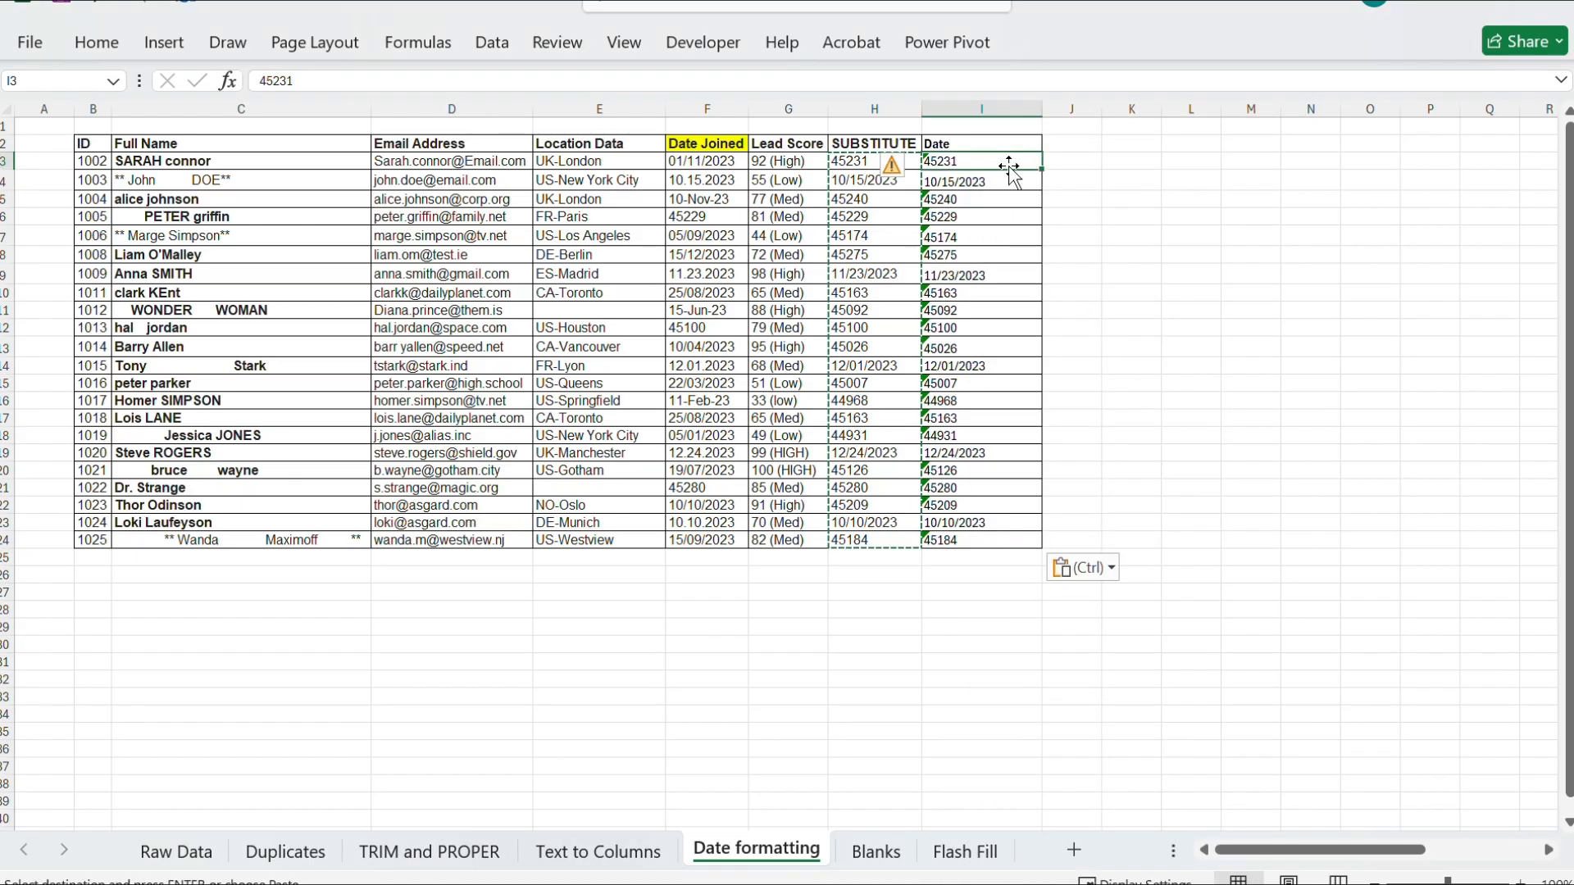
Apply the Short Date number format to the pasted values in I3:I24.
drag(1012, 163, 1005, 541)
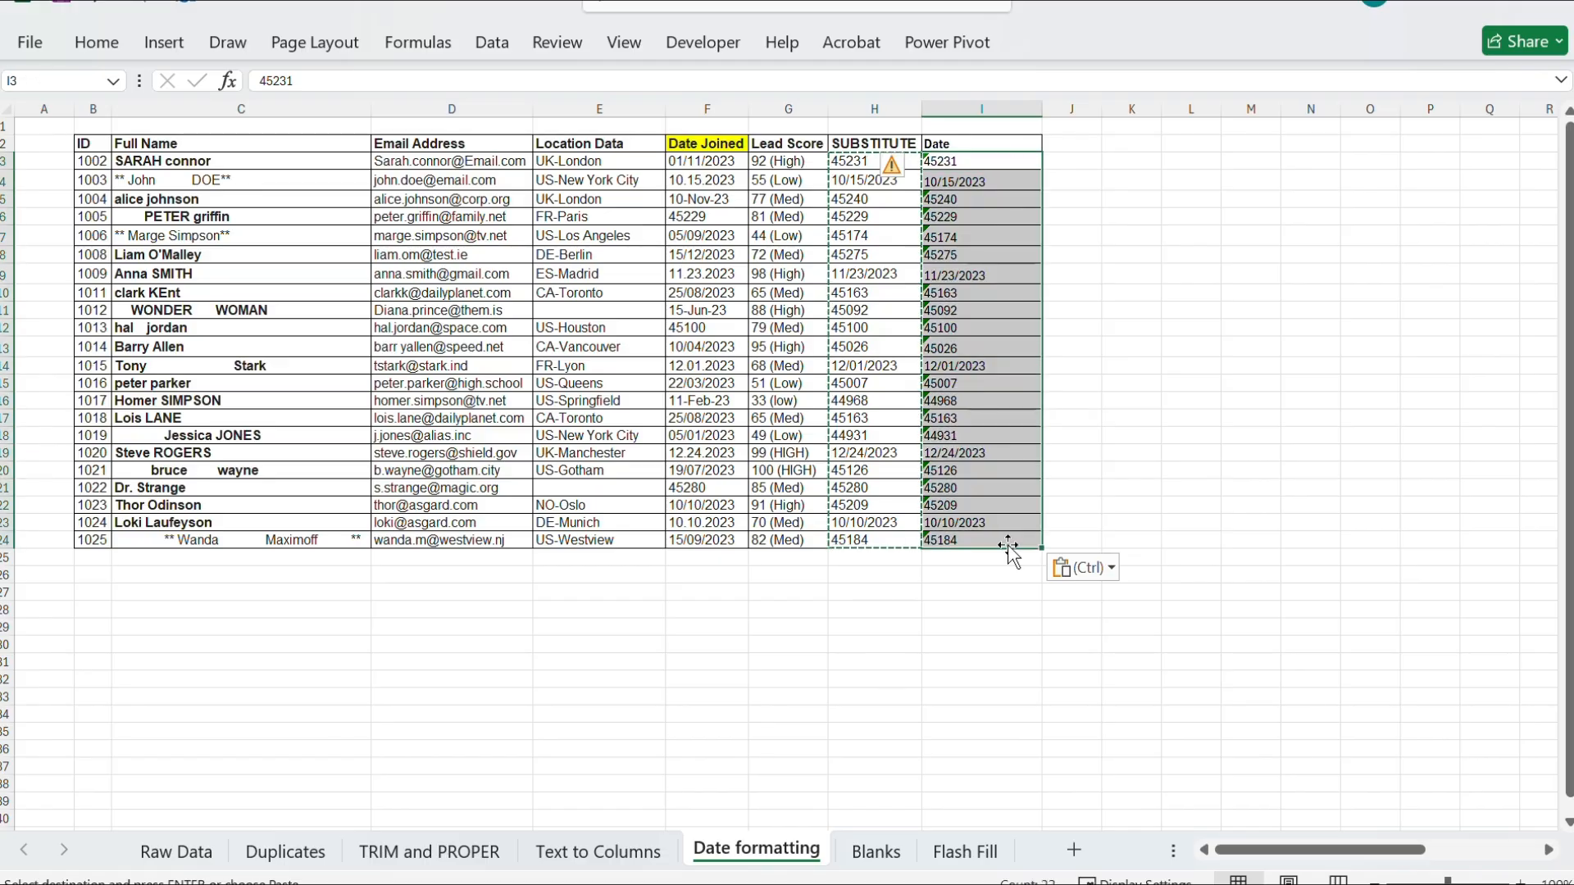
click(97, 42)
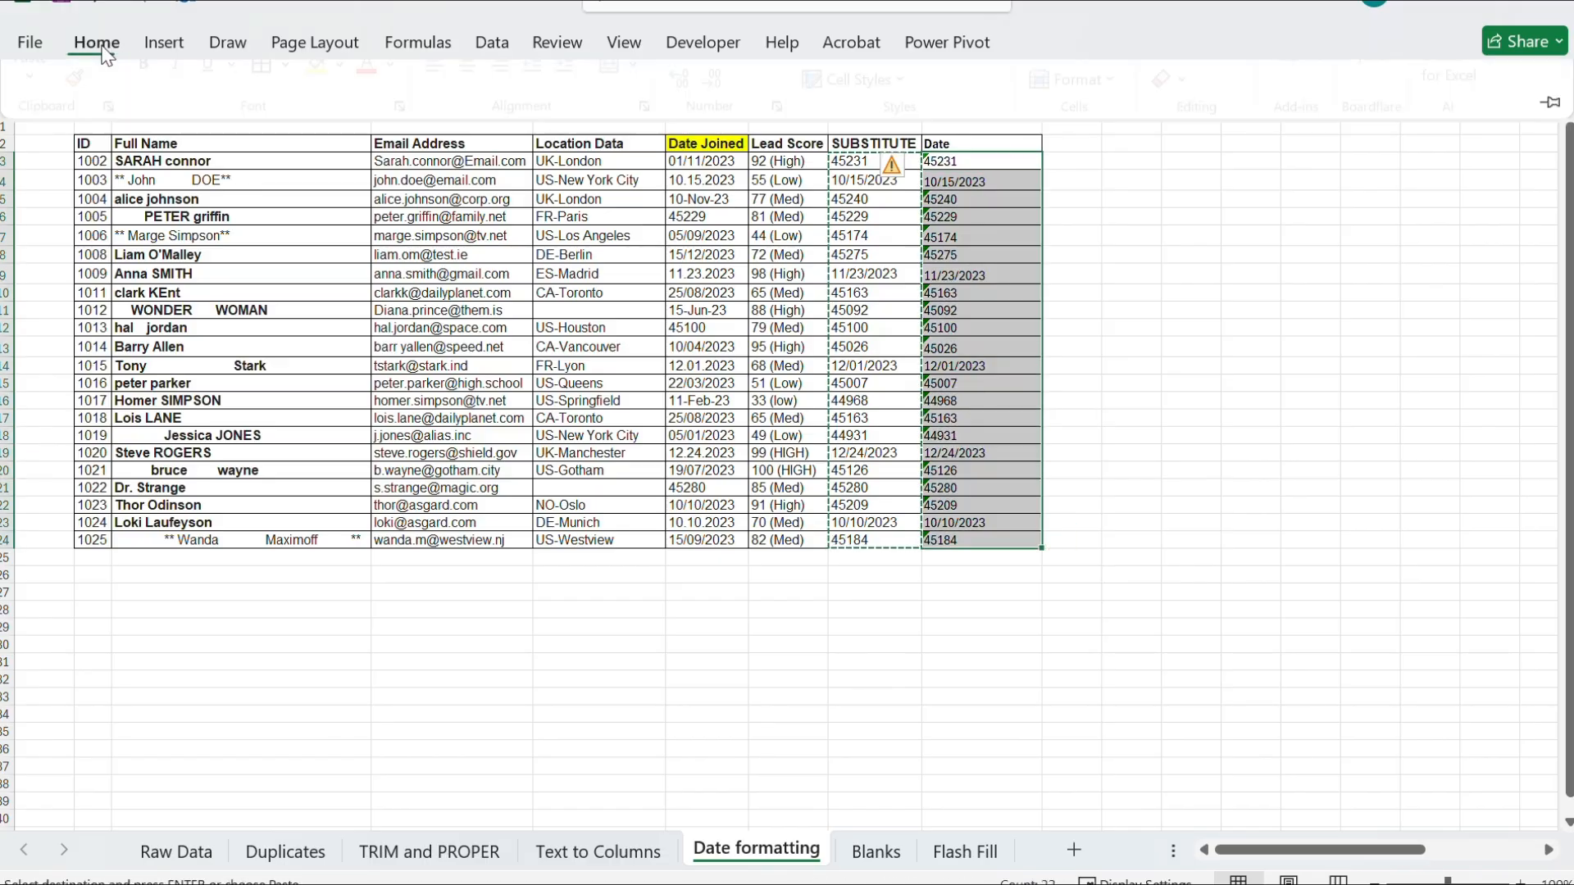
click(780, 81)
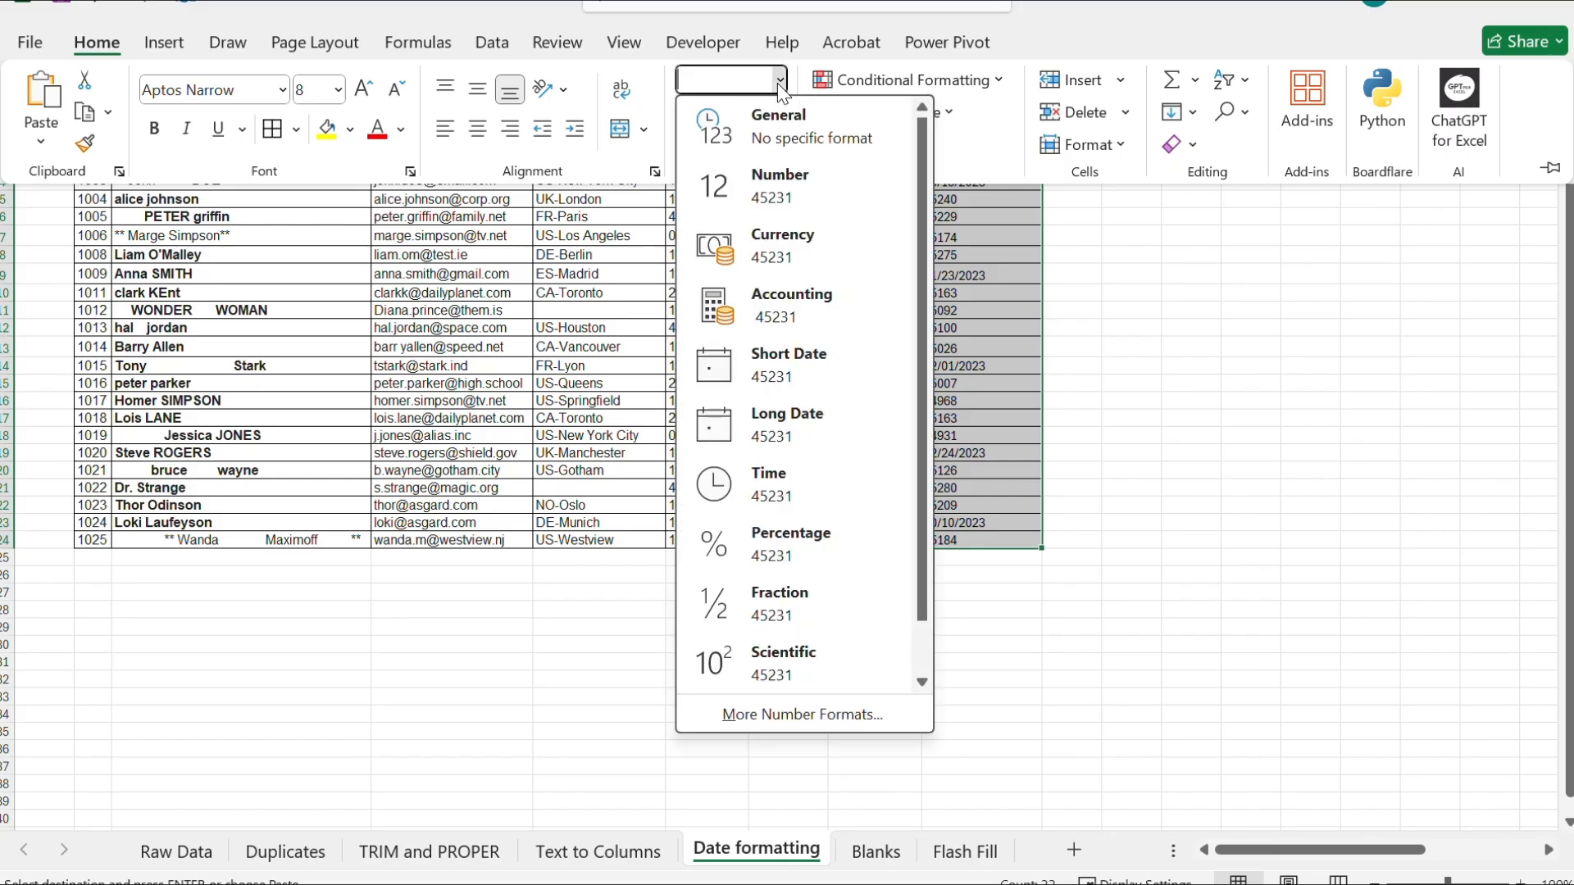
click(814, 367)
click(1012, 309)
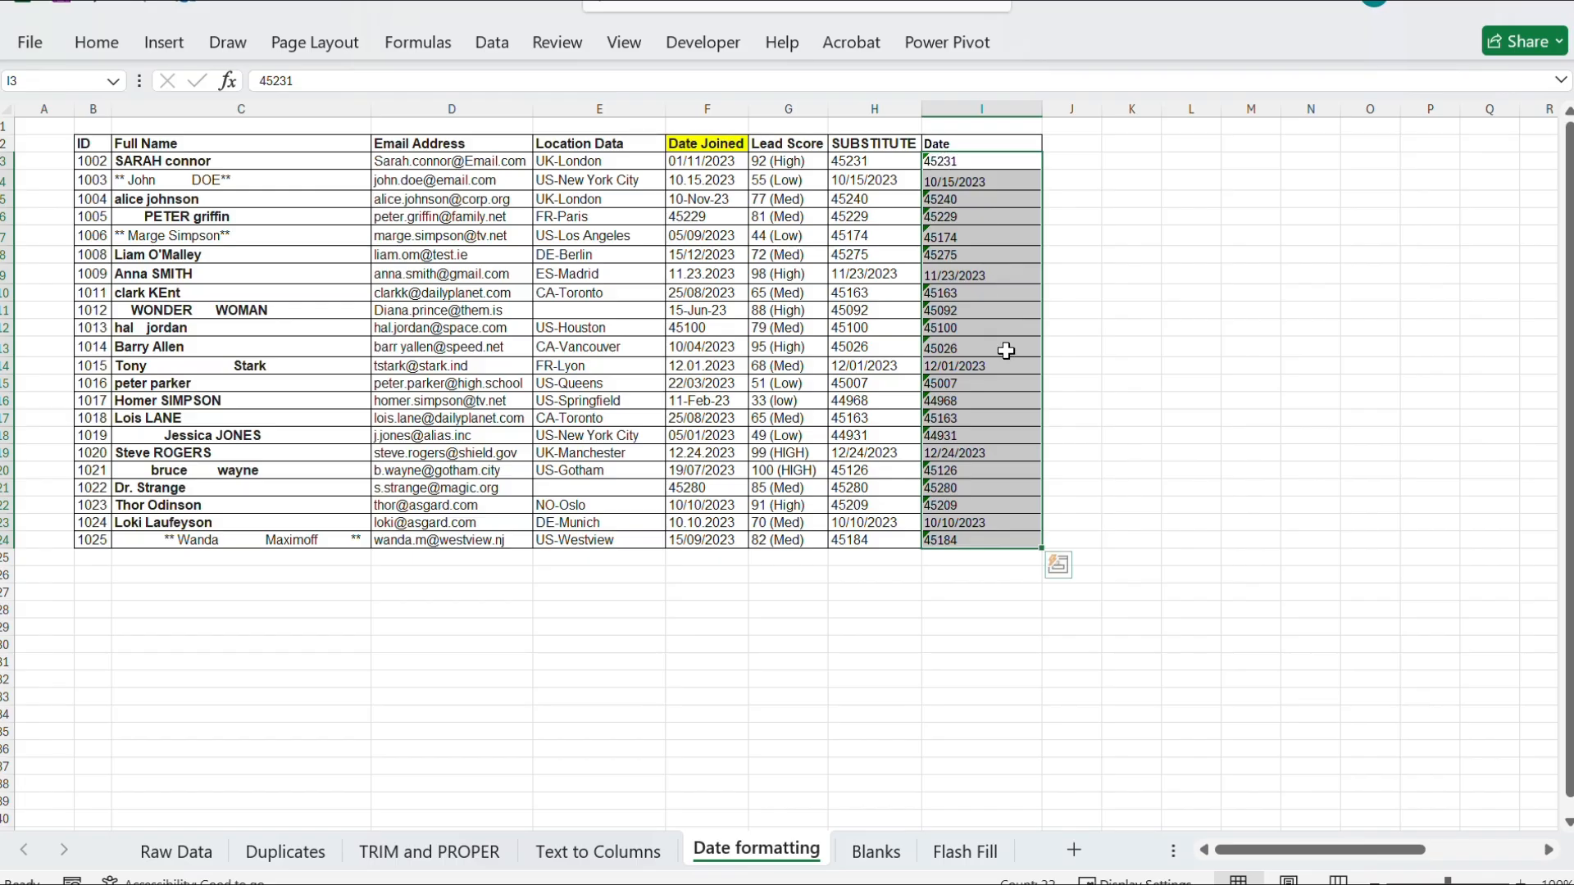
Convert the numbers stored as text in the Date column, I3:I24, to real numbers.
click(944, 162)
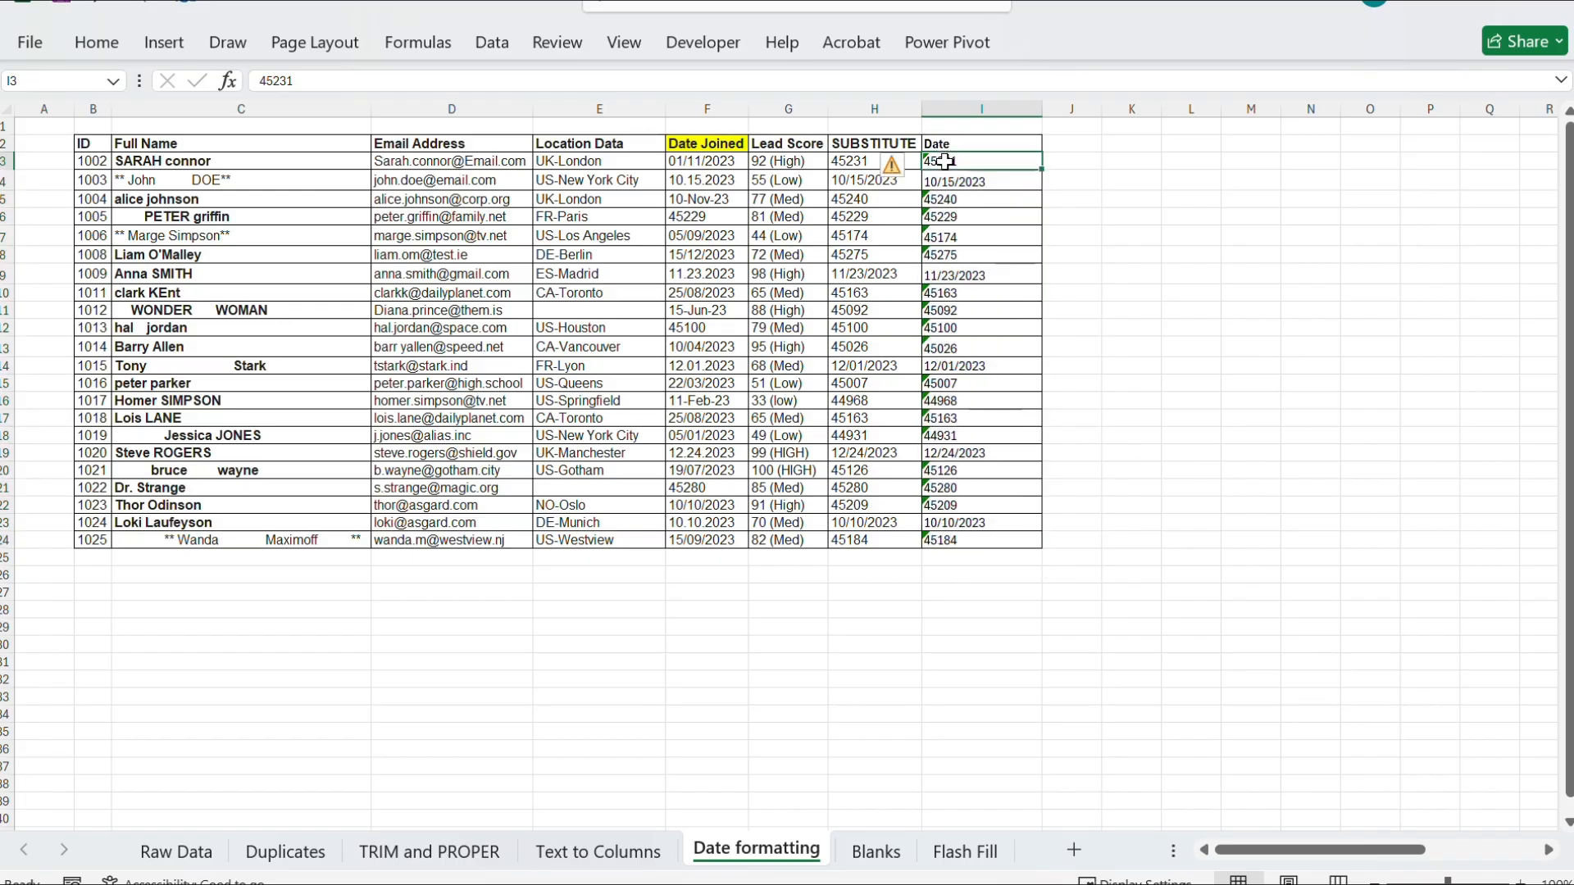
shift+click(987, 533)
click(911, 169)
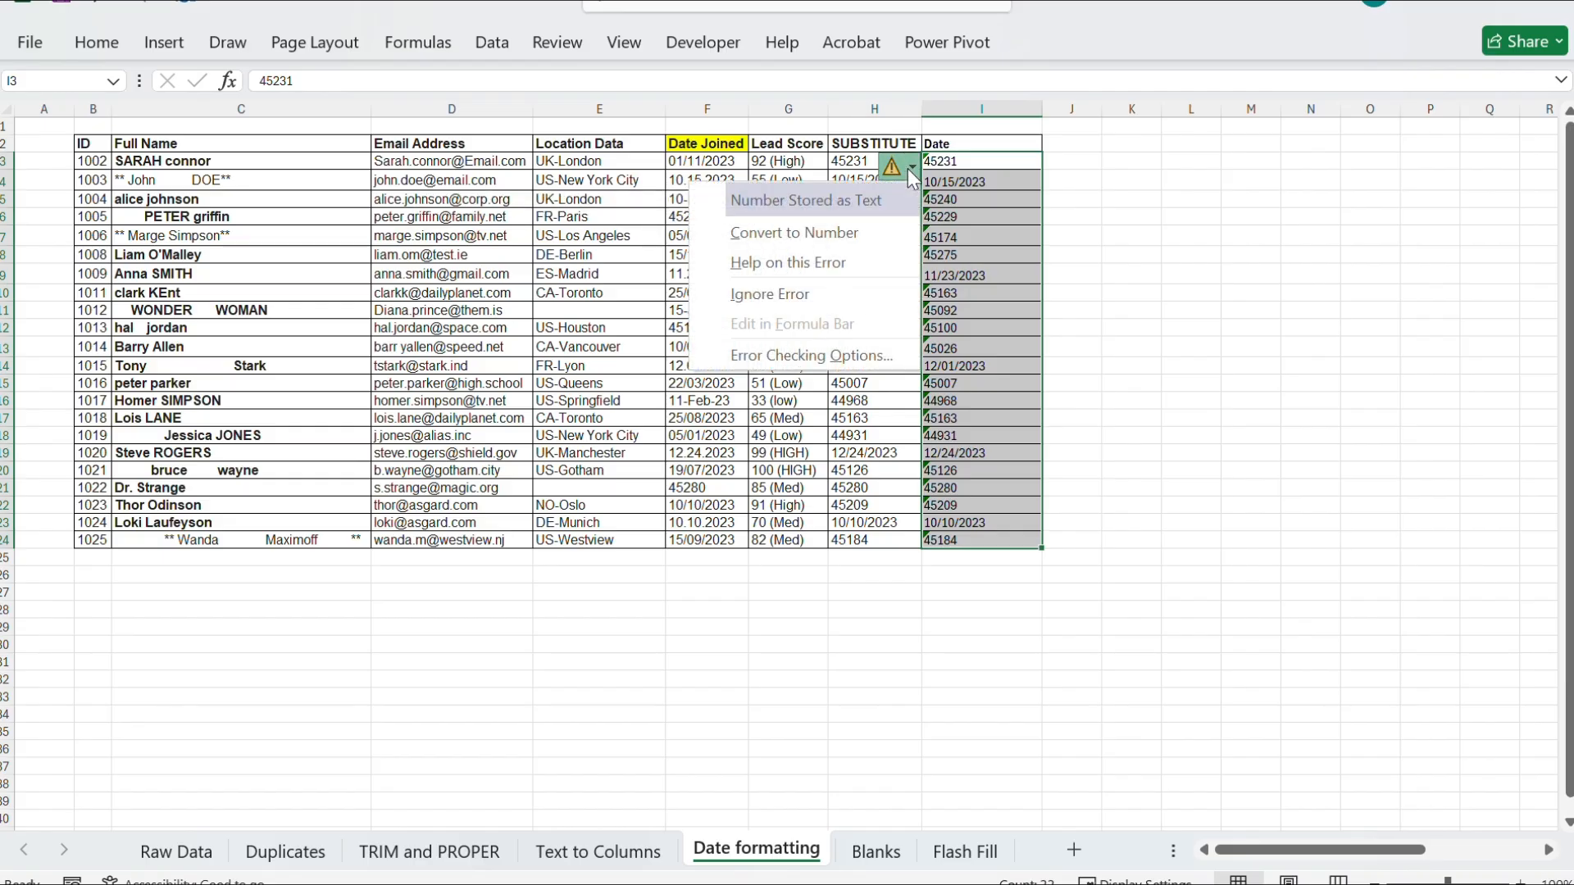
click(863, 234)
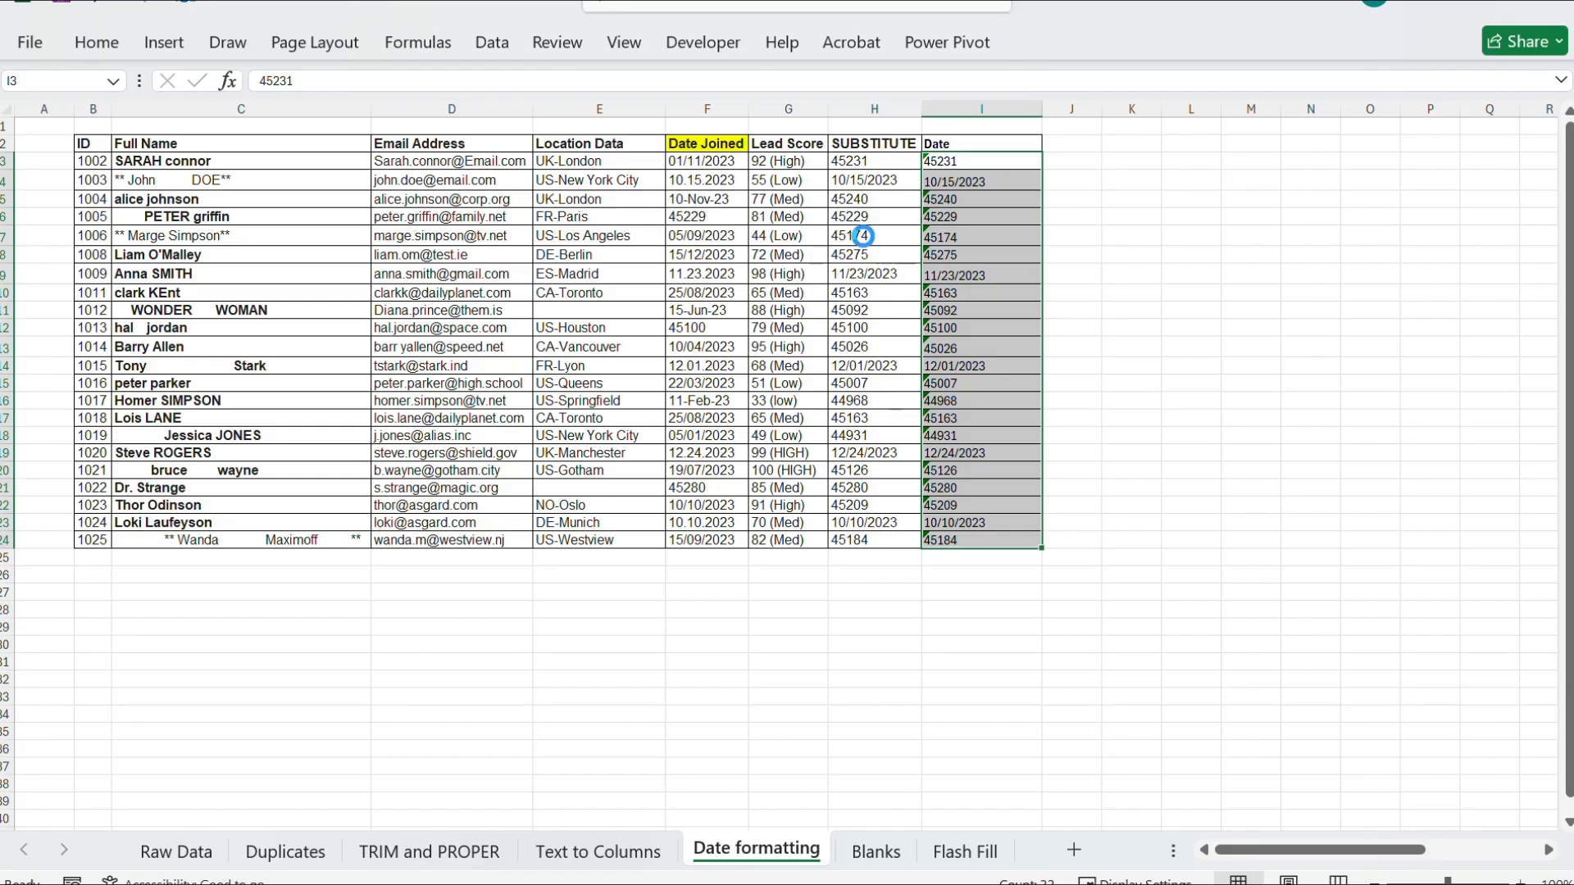
Format the Date column values in I3:I24 with the Date type 14 Mar 2012.
click(990, 164)
drag(992, 197, 997, 538)
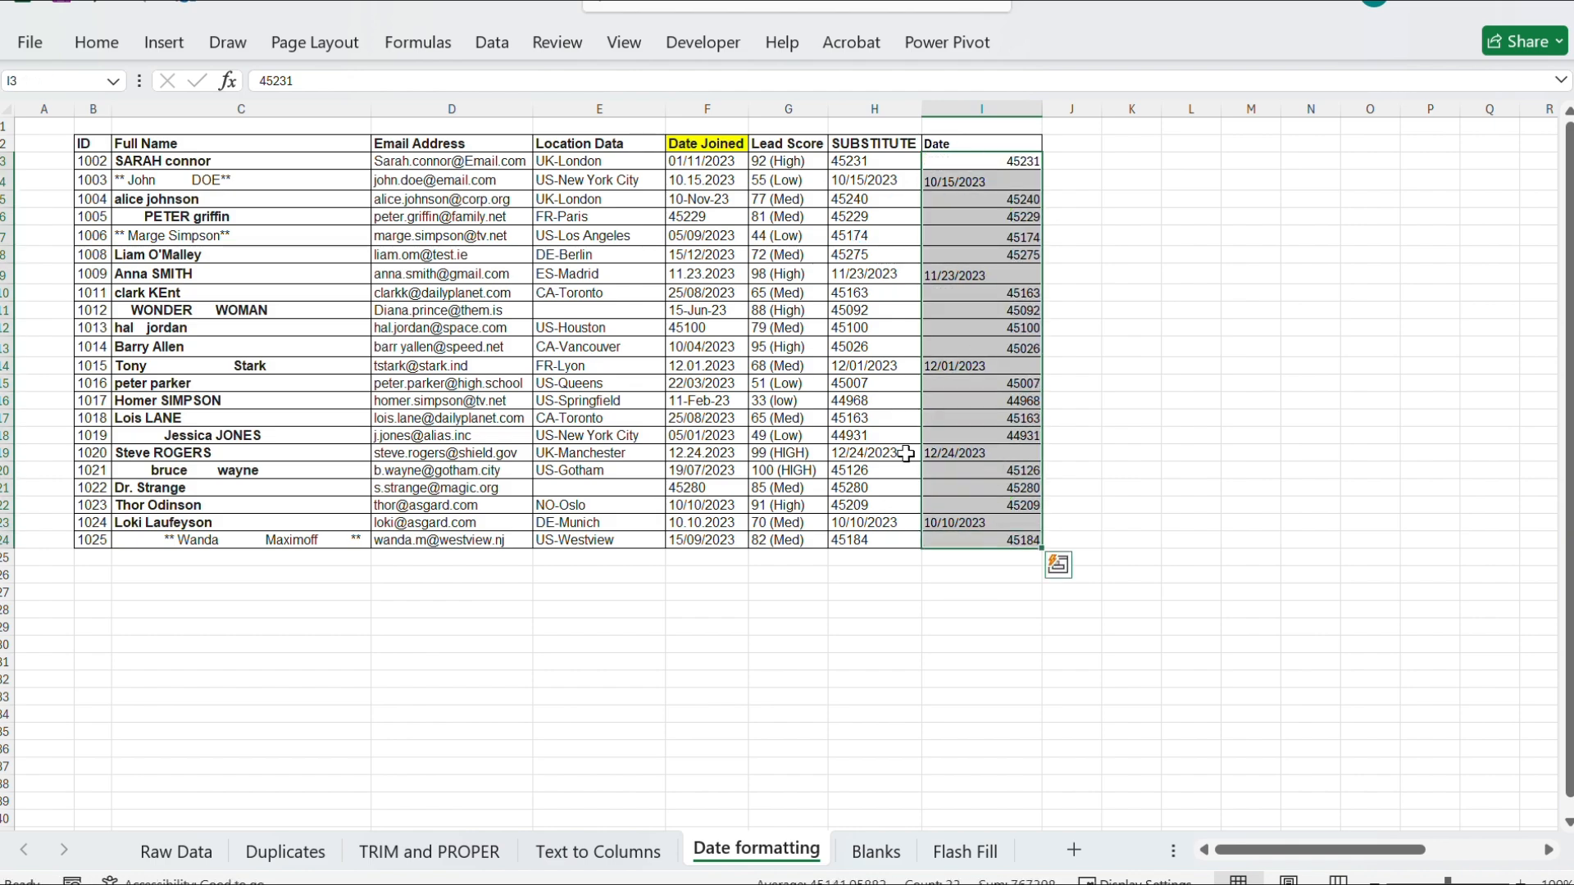
click(102, 50)
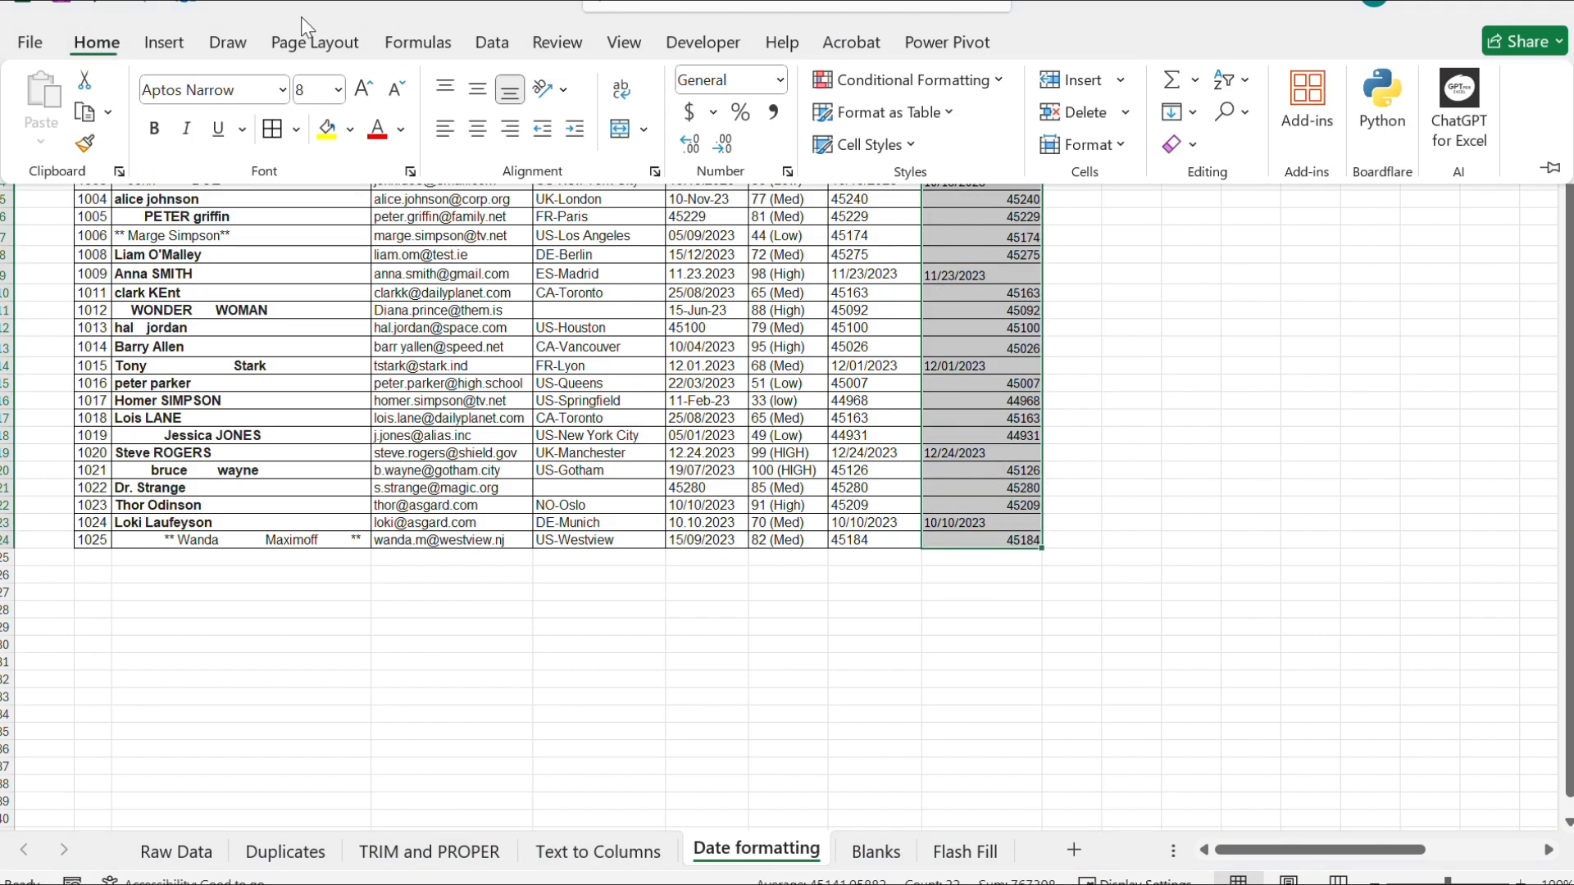
click(779, 80)
click(746, 718)
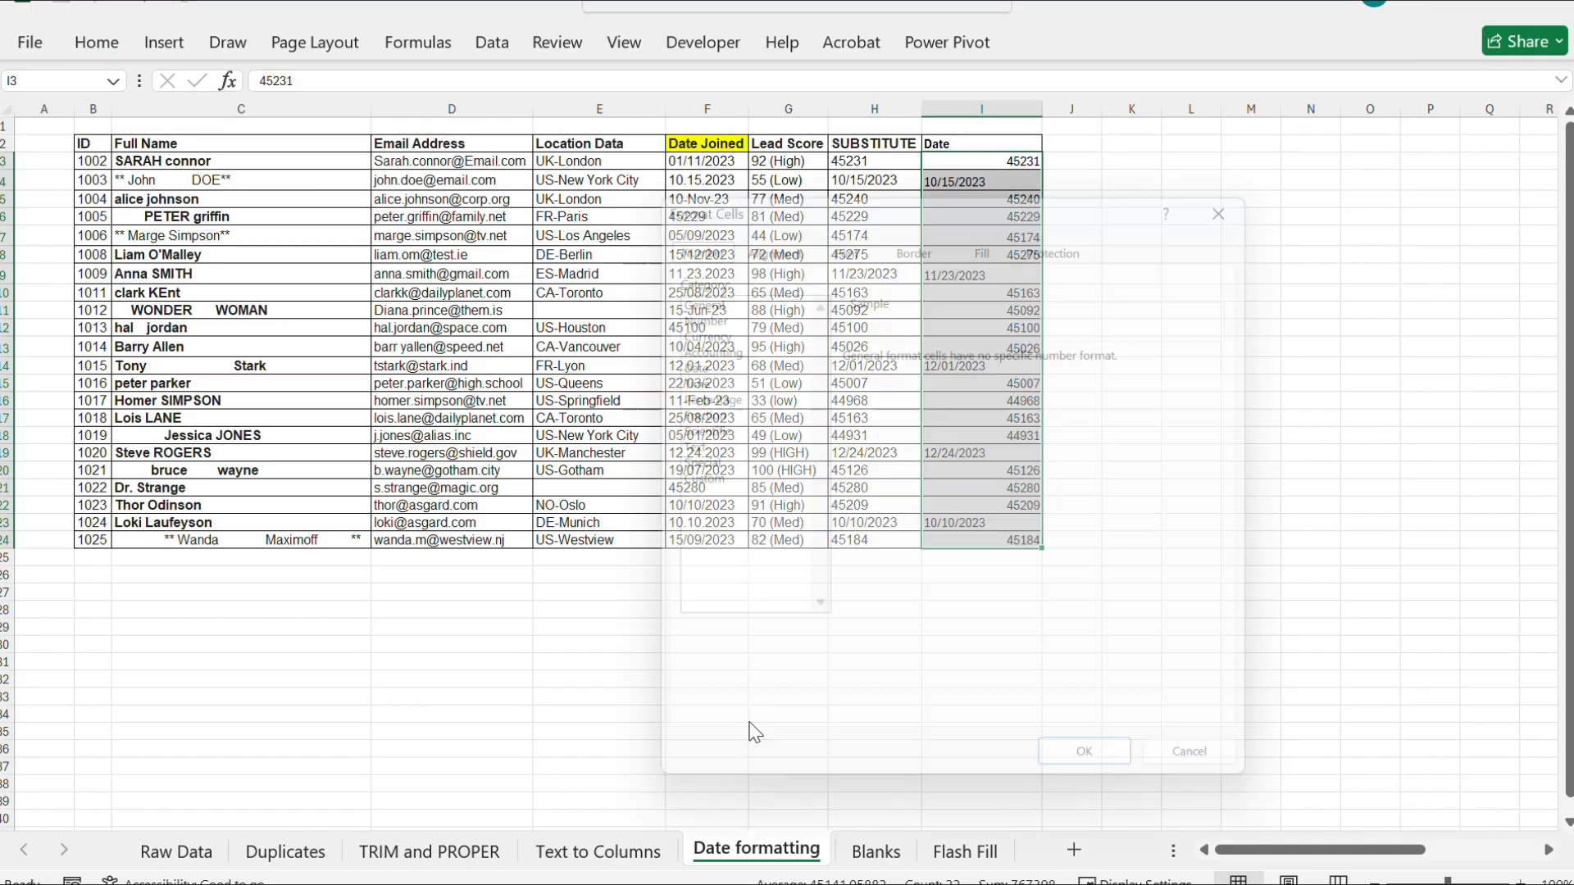
click(683, 364)
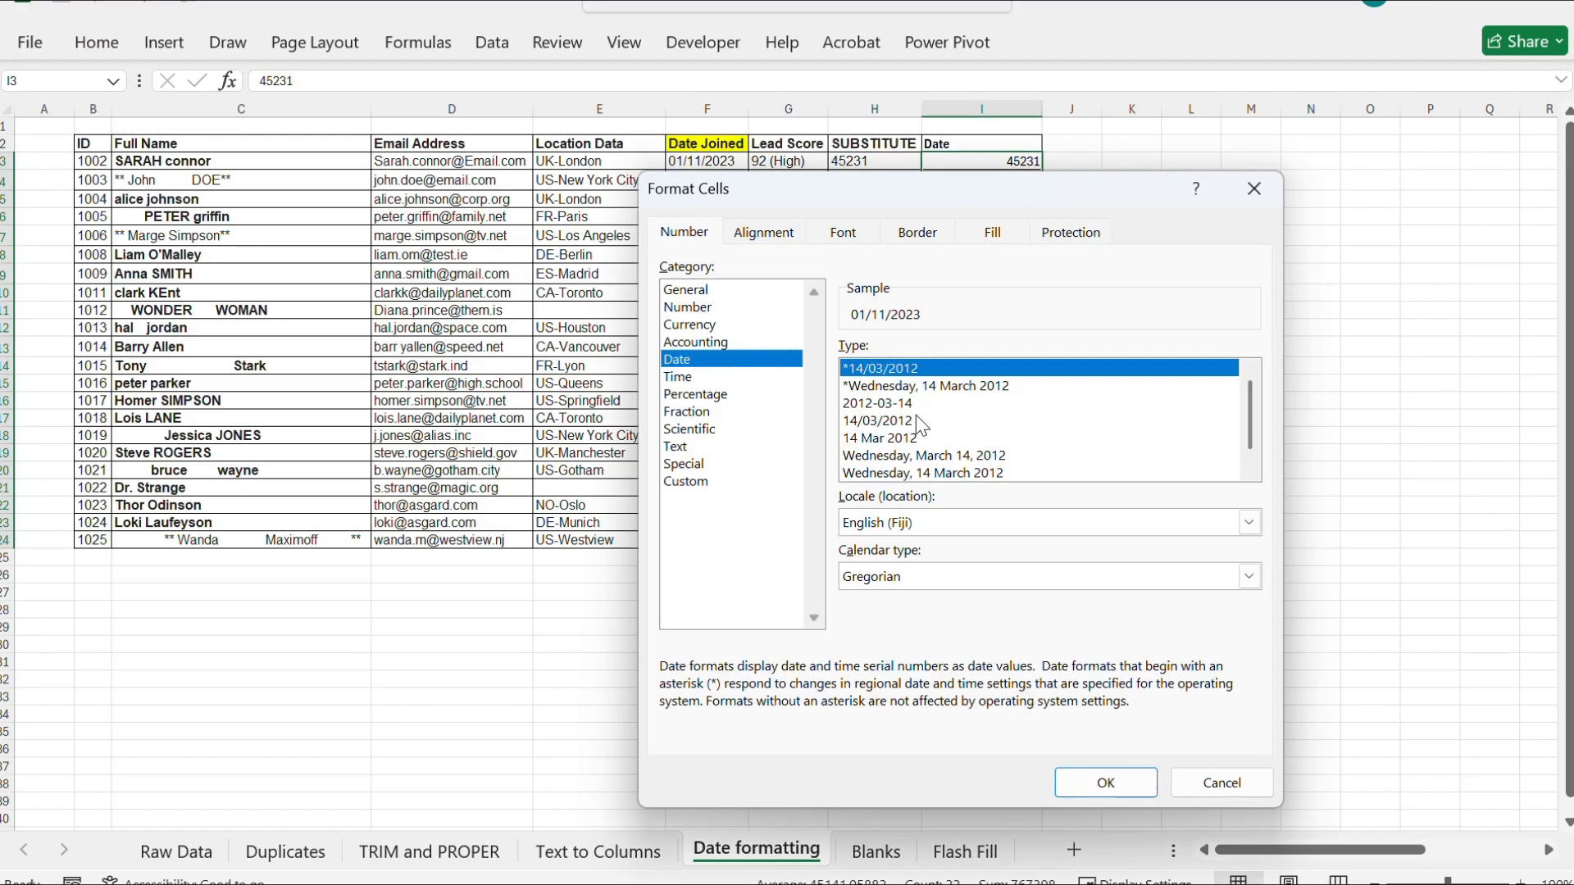
click(902, 438)
click(1120, 783)
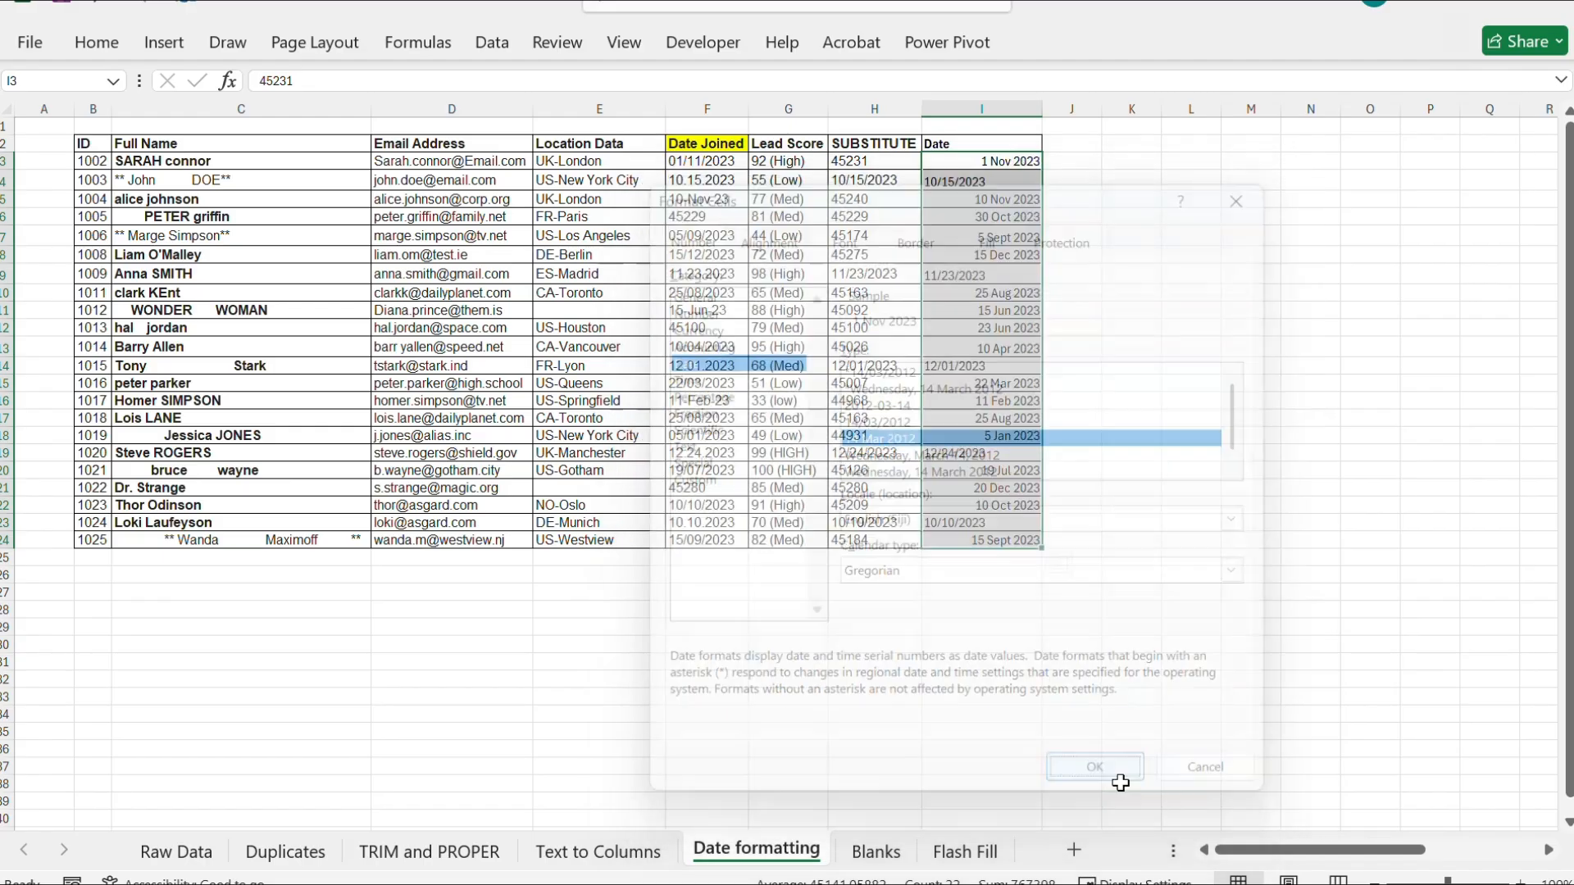